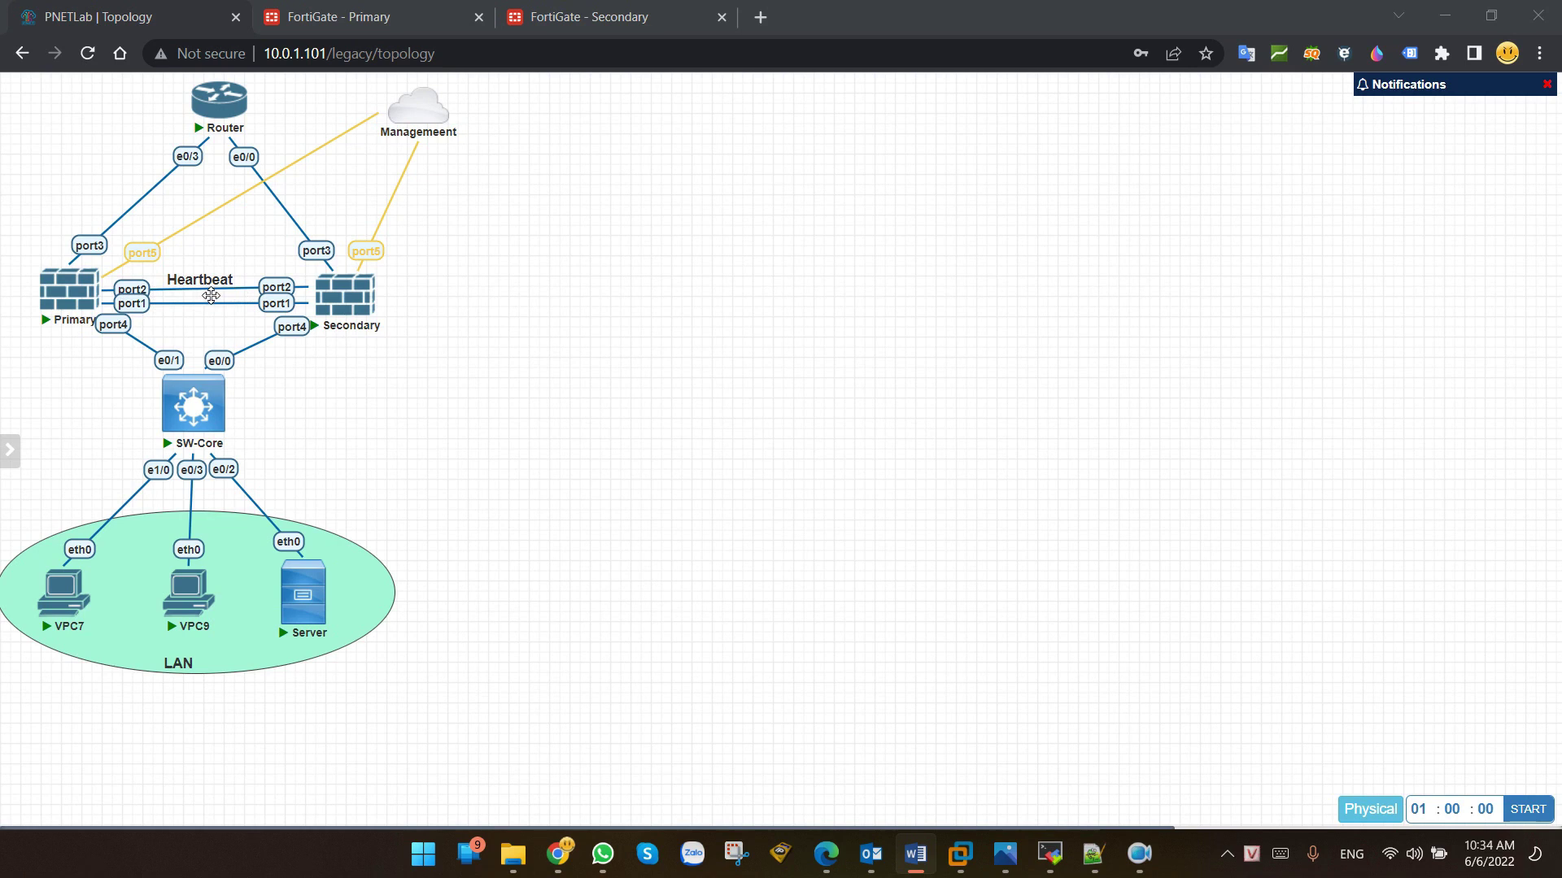
Step: Open the FortiGate 100E front-panel photo FG-100E-04.JPG in Photos
{"action": "left_click", "coordinate": [1006, 861]}
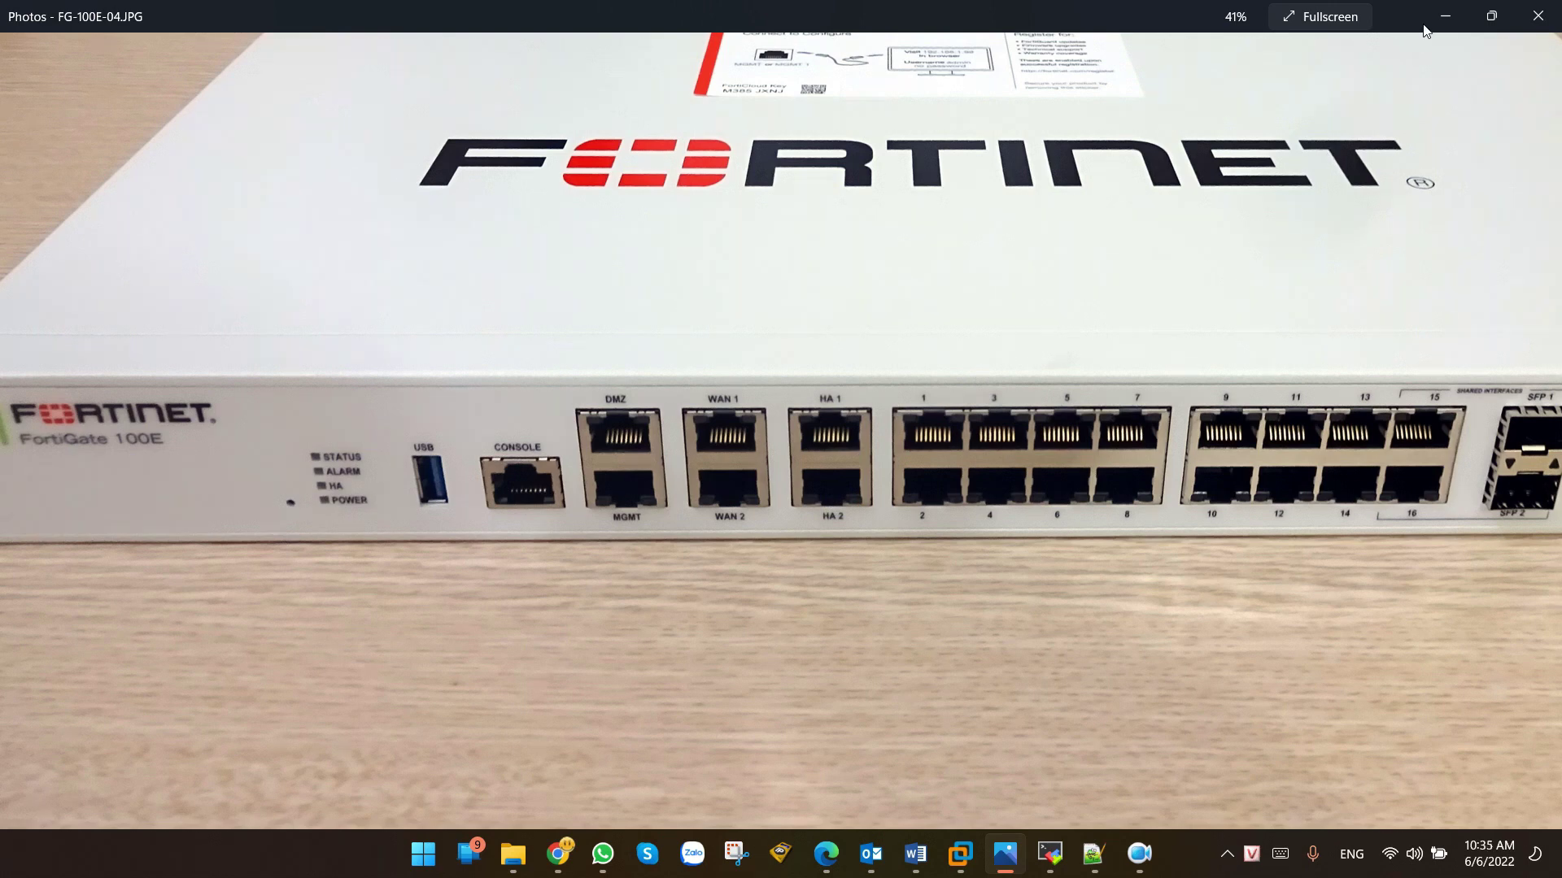
Step: Minimize the Photos window to bring back the PNETLab topology
{"action": "left_click", "coordinate": [1444, 14]}
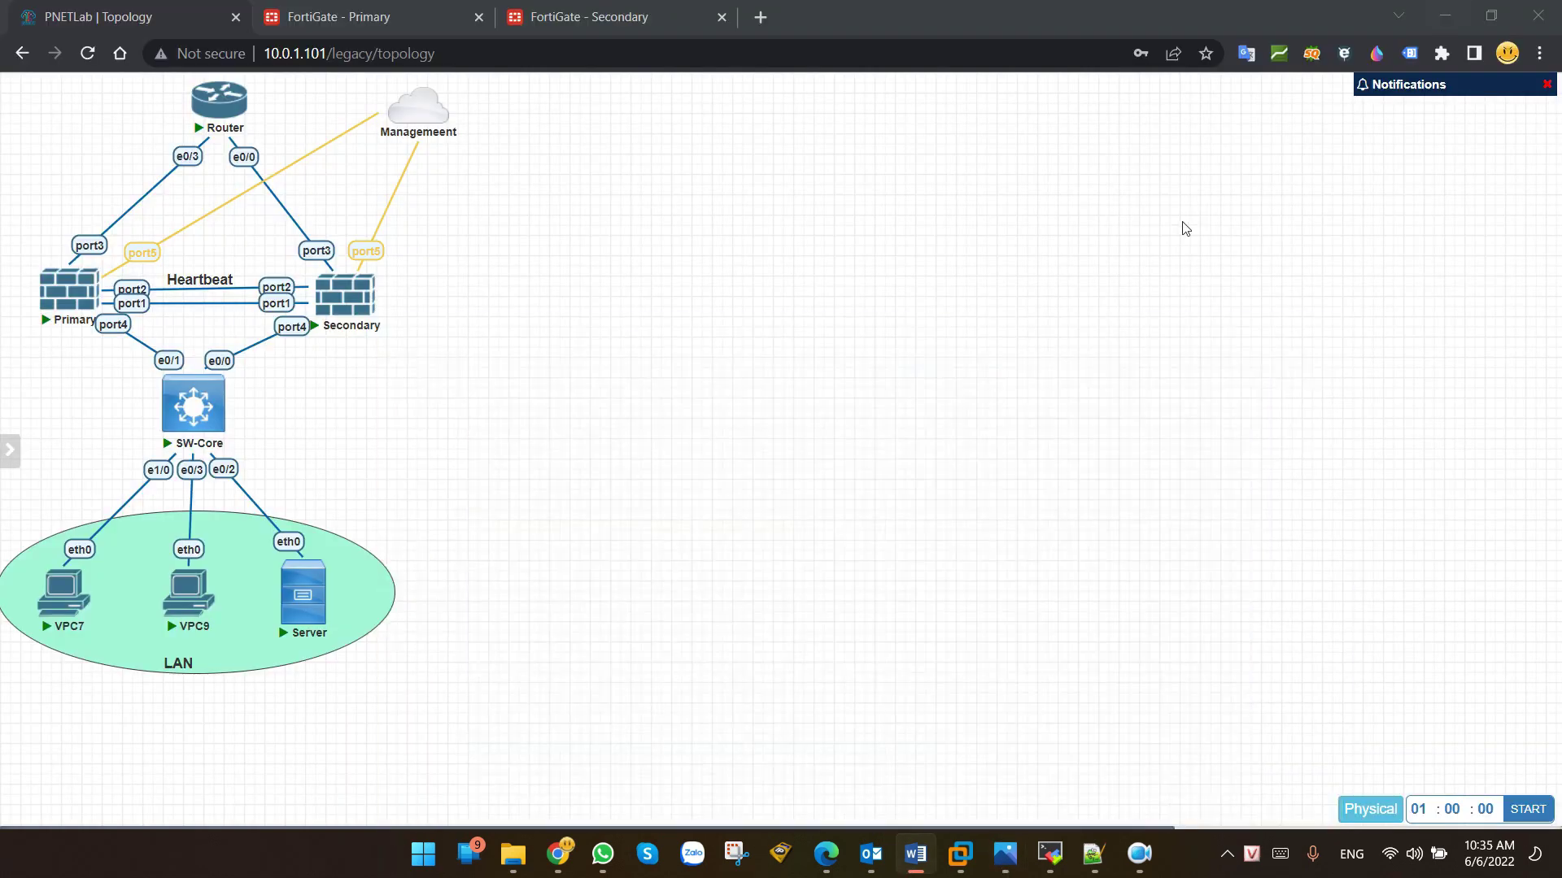
Step: Compare the Primary and Secondary dashboards, then return to Primary and expand System
{"action": "left_click", "coordinate": [349, 17]}
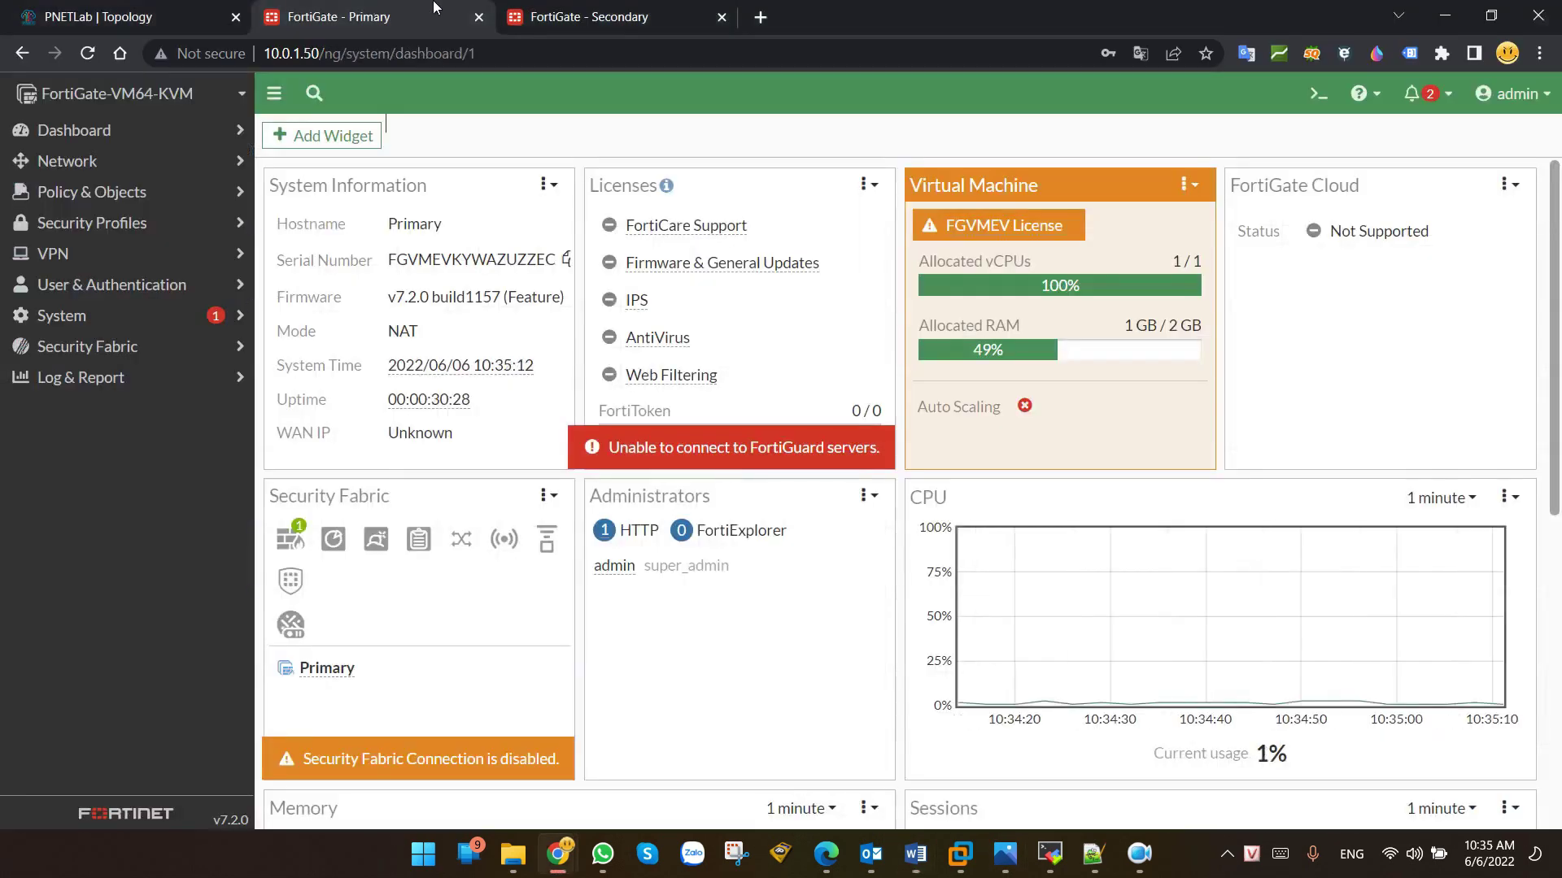
{"action": "left_click", "coordinate": [577, 14]}
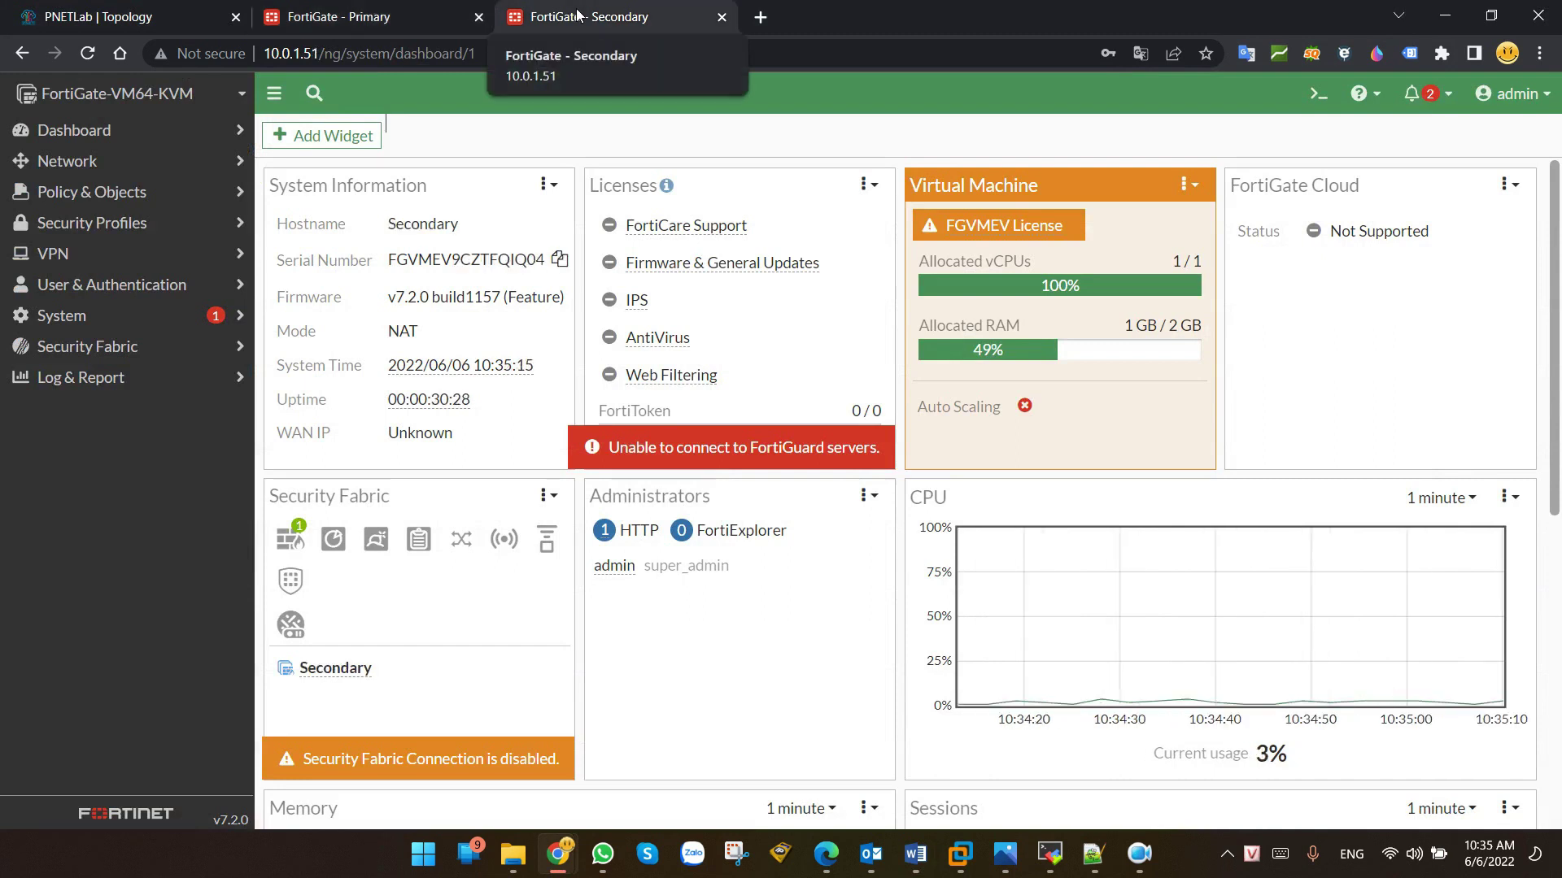
{"action": "left_click", "coordinate": [448, 15]}
{"action": "left_click", "coordinate": [112, 16]}
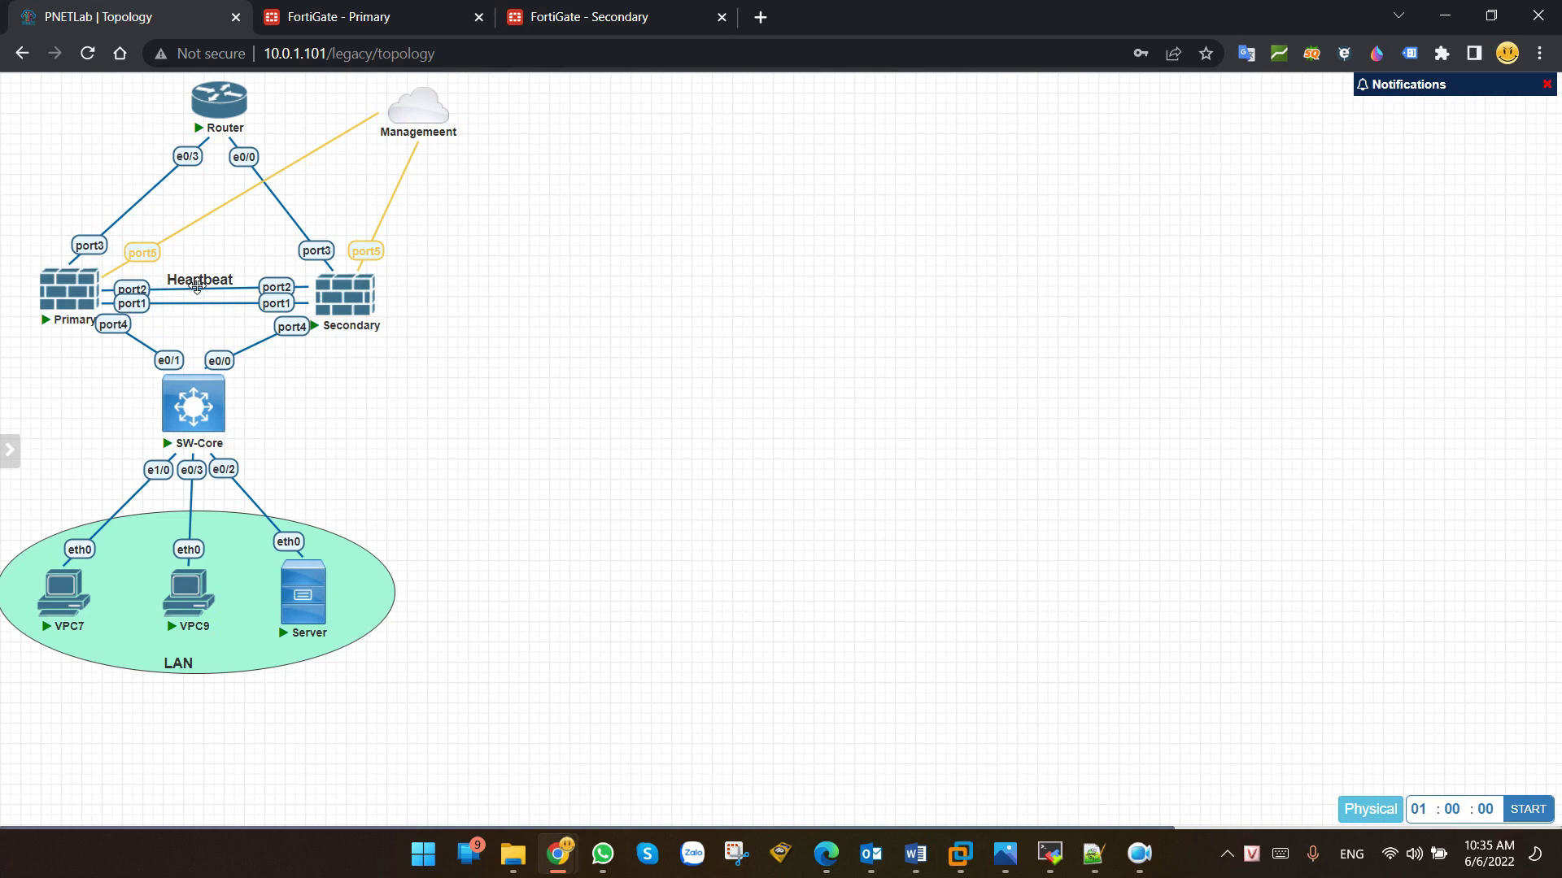
{"action": "left_click", "coordinate": [358, 16]}
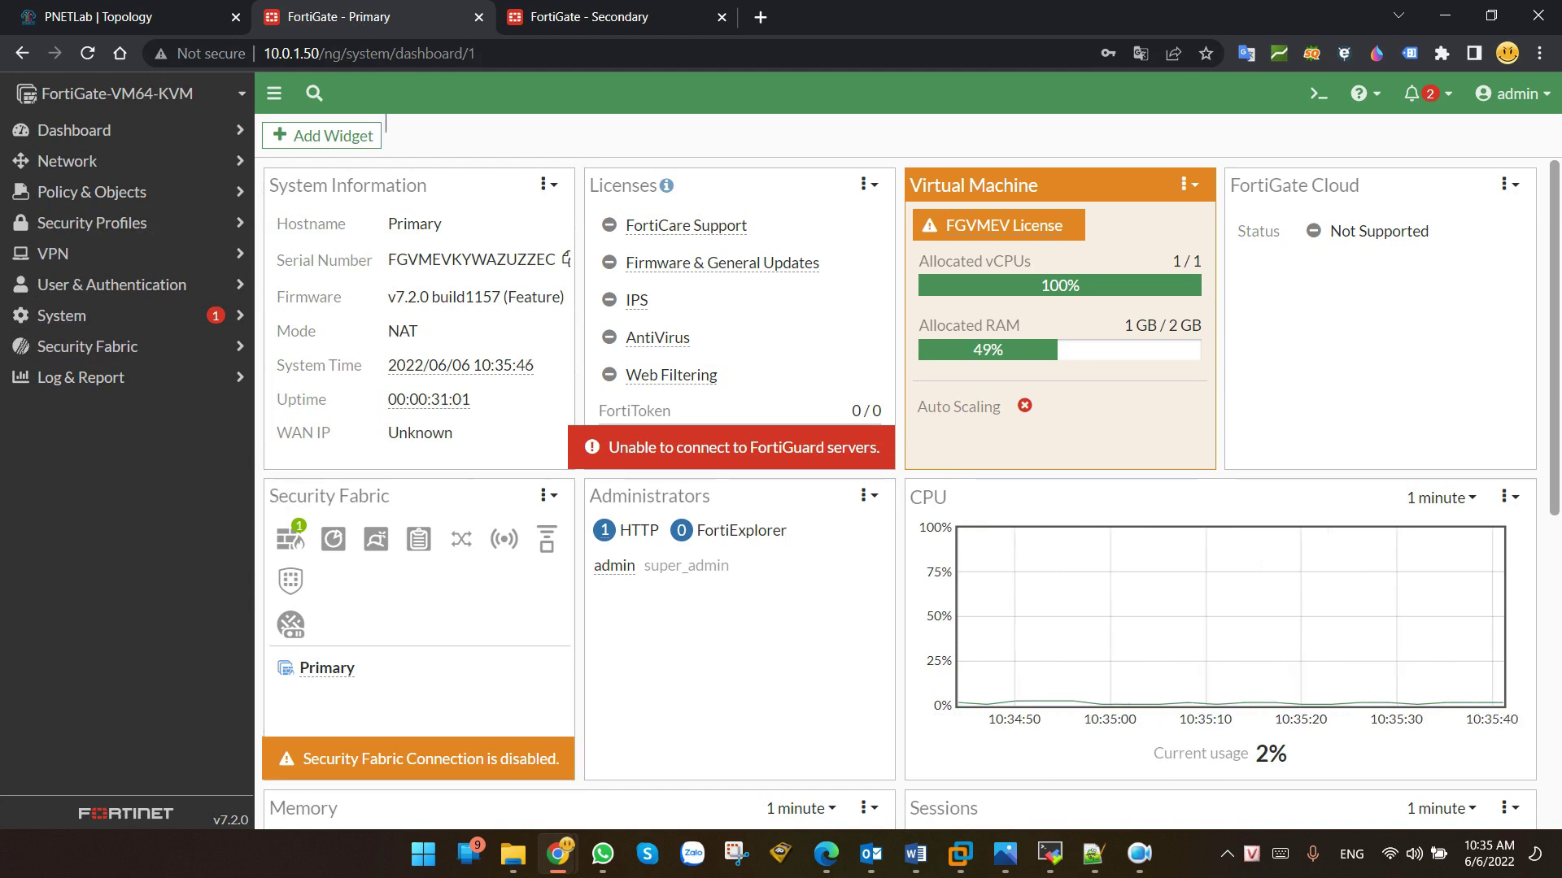
{"action": "left_click", "coordinate": [67, 327]}
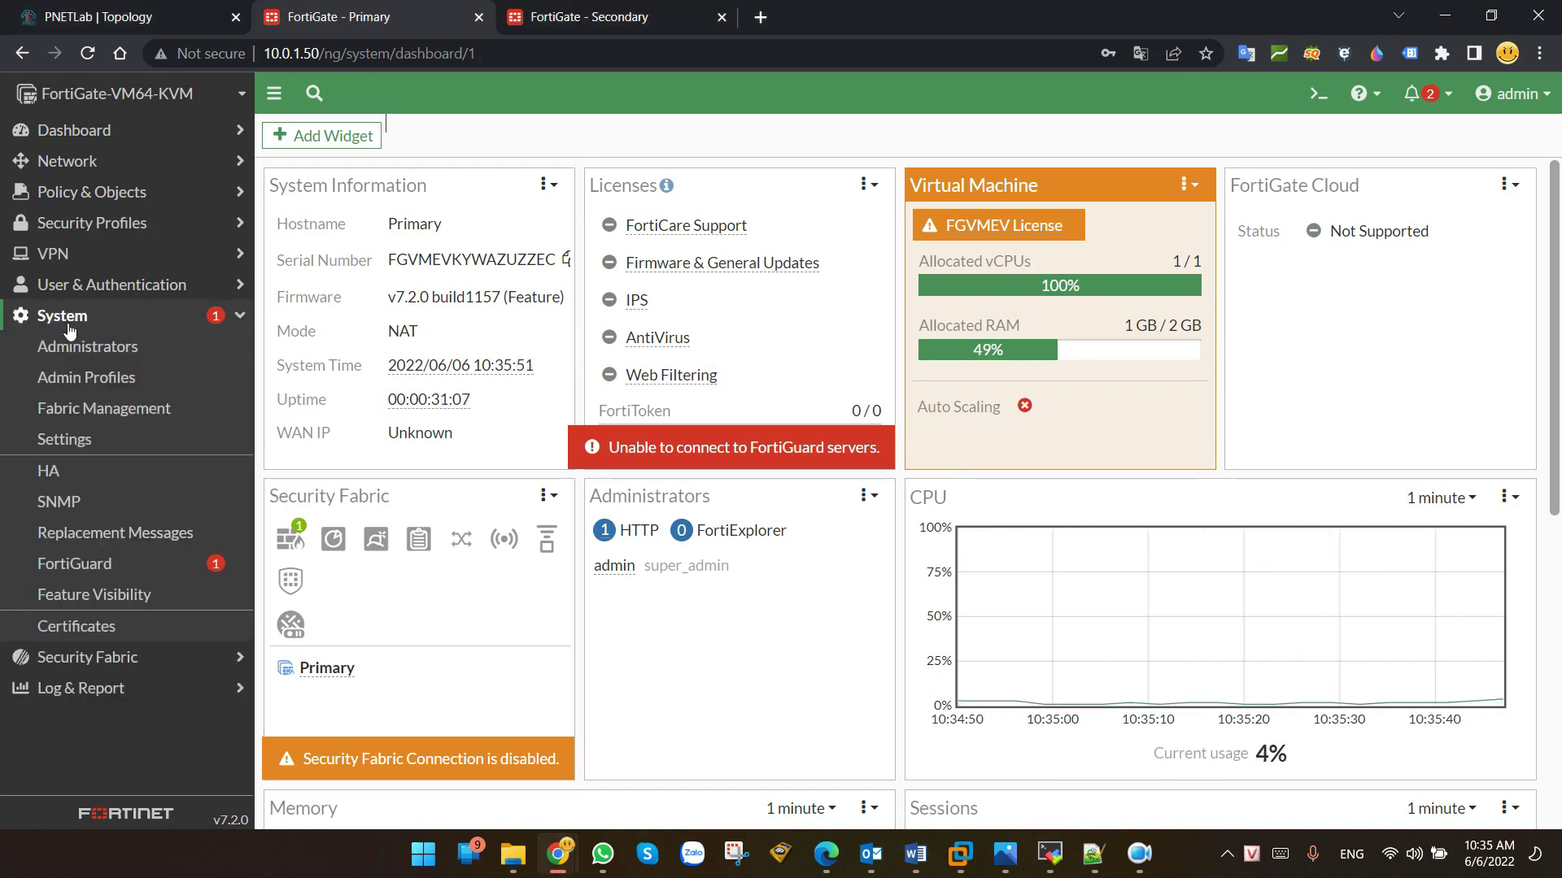
Step: Set the Primary's HA mode to Active-Active on the High Availability page
{"action": "left_click", "coordinate": [64, 473]}
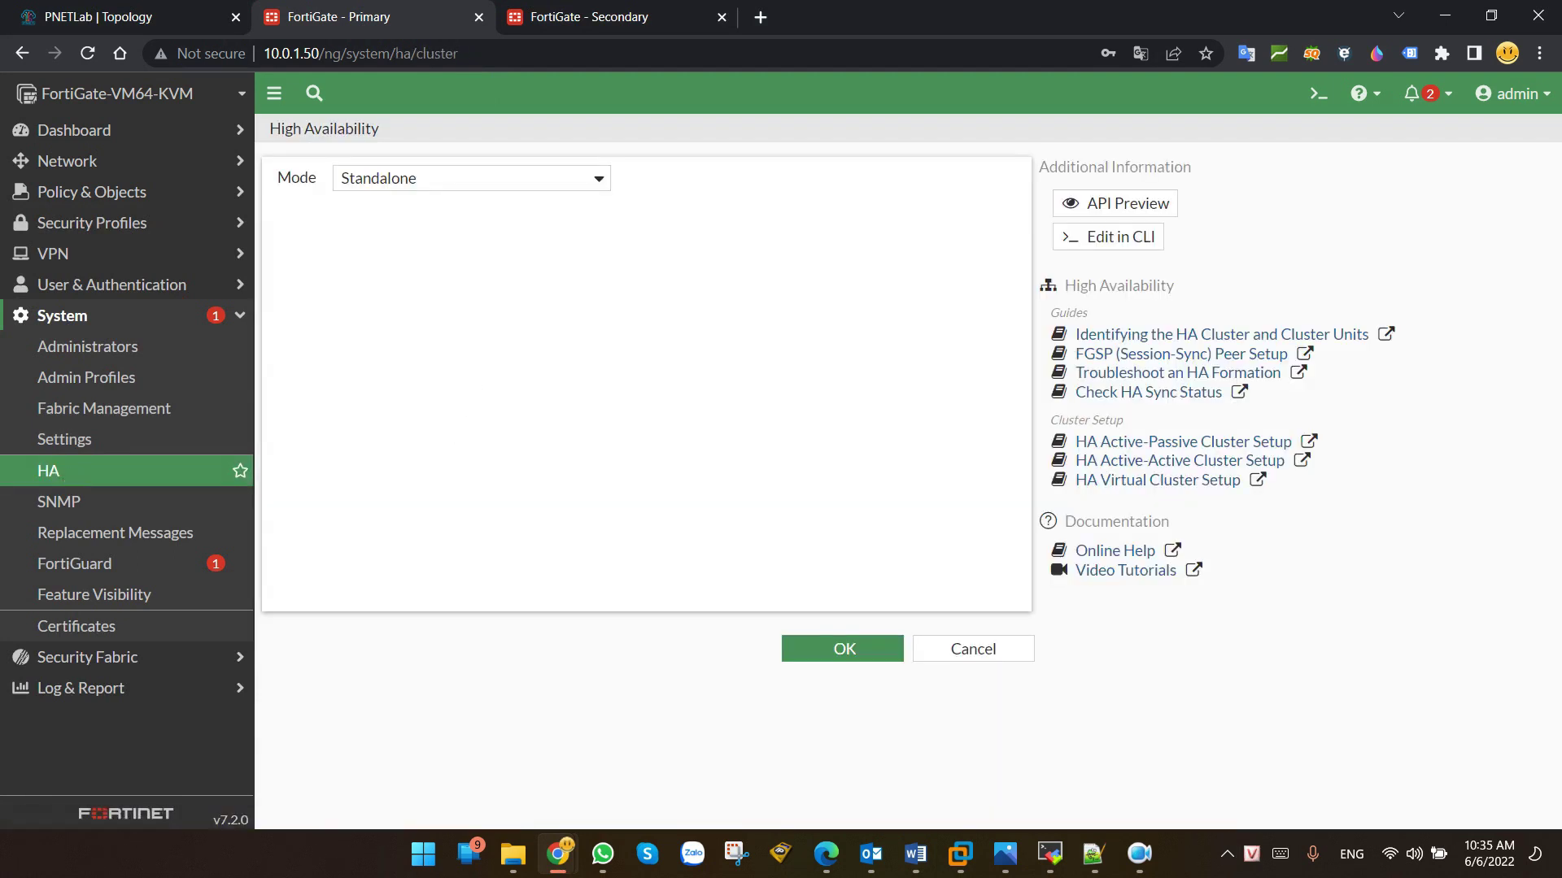
{"action": "key", "text": "alt+Tab"}
{"action": "left_click", "coordinate": [558, 187]}
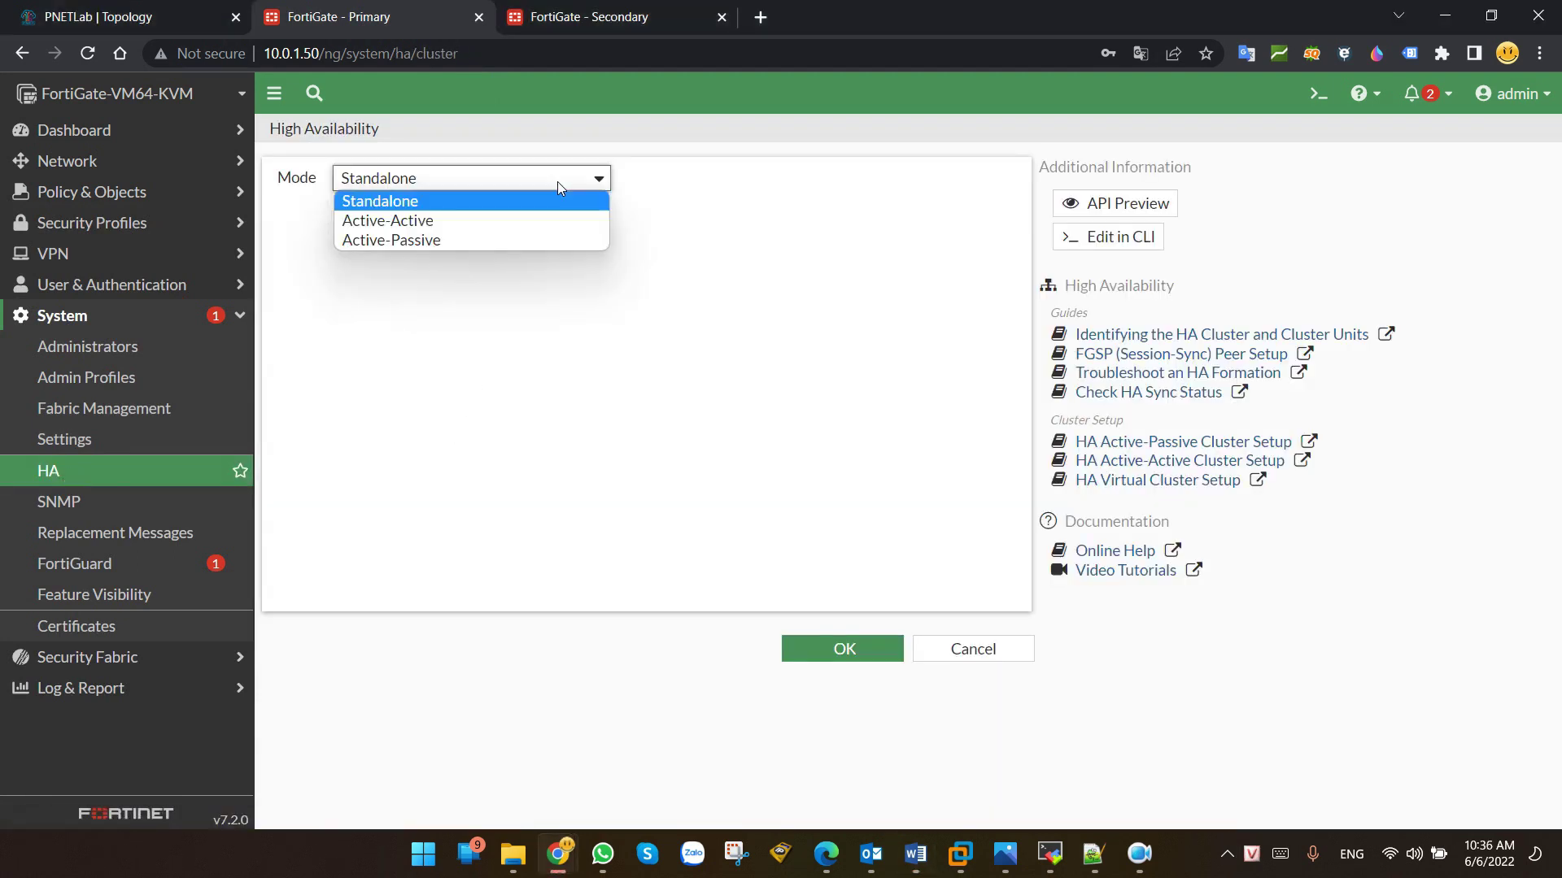
{"action": "left_click", "coordinate": [382, 220]}
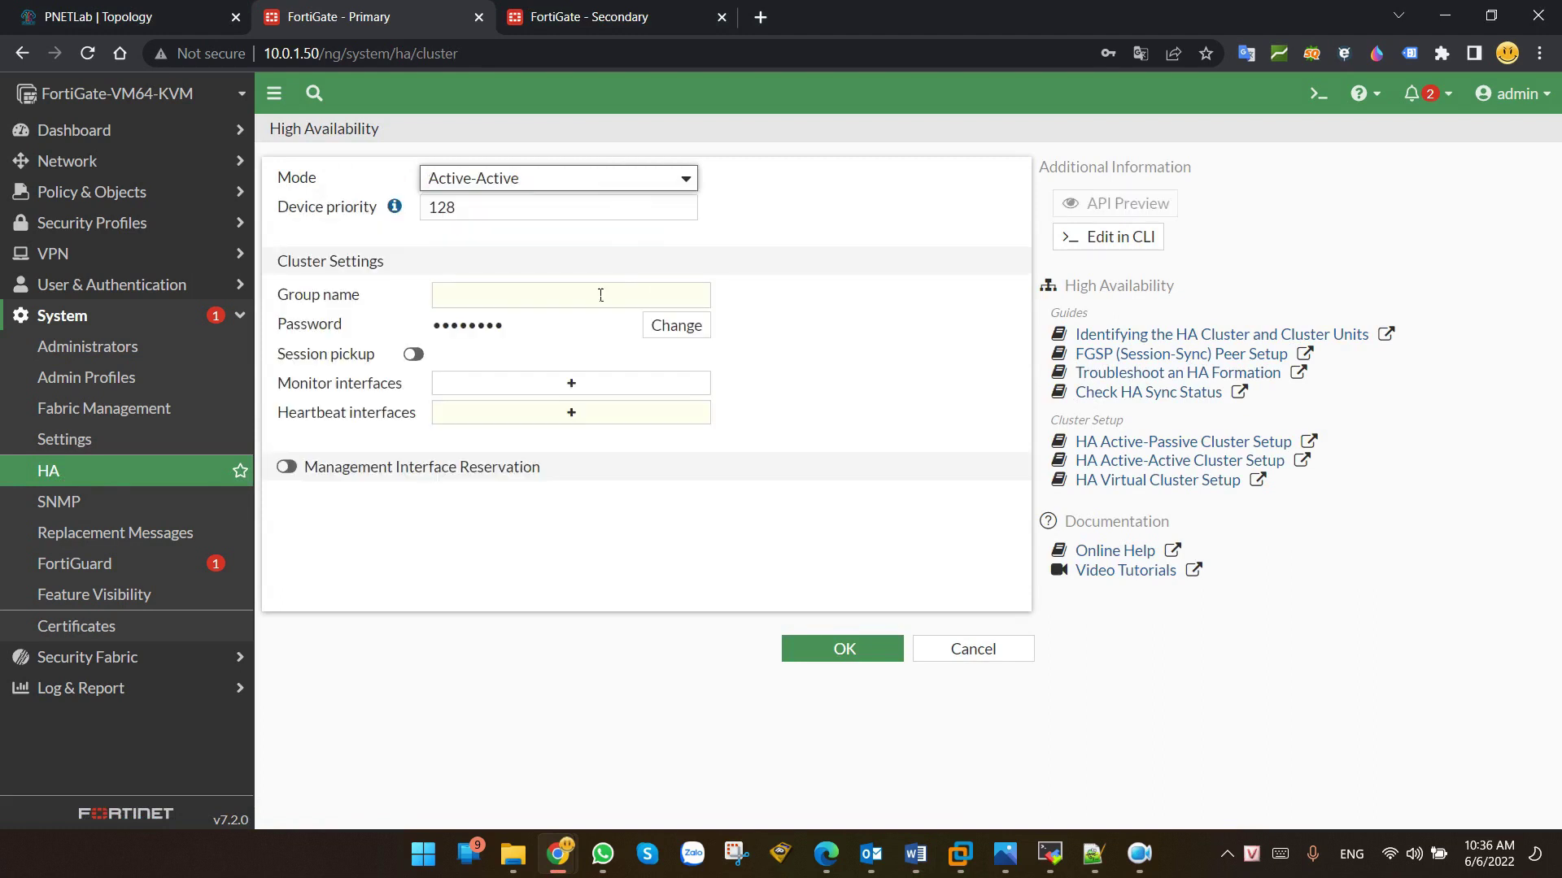
{"action": "left_click", "coordinate": [625, 188]}
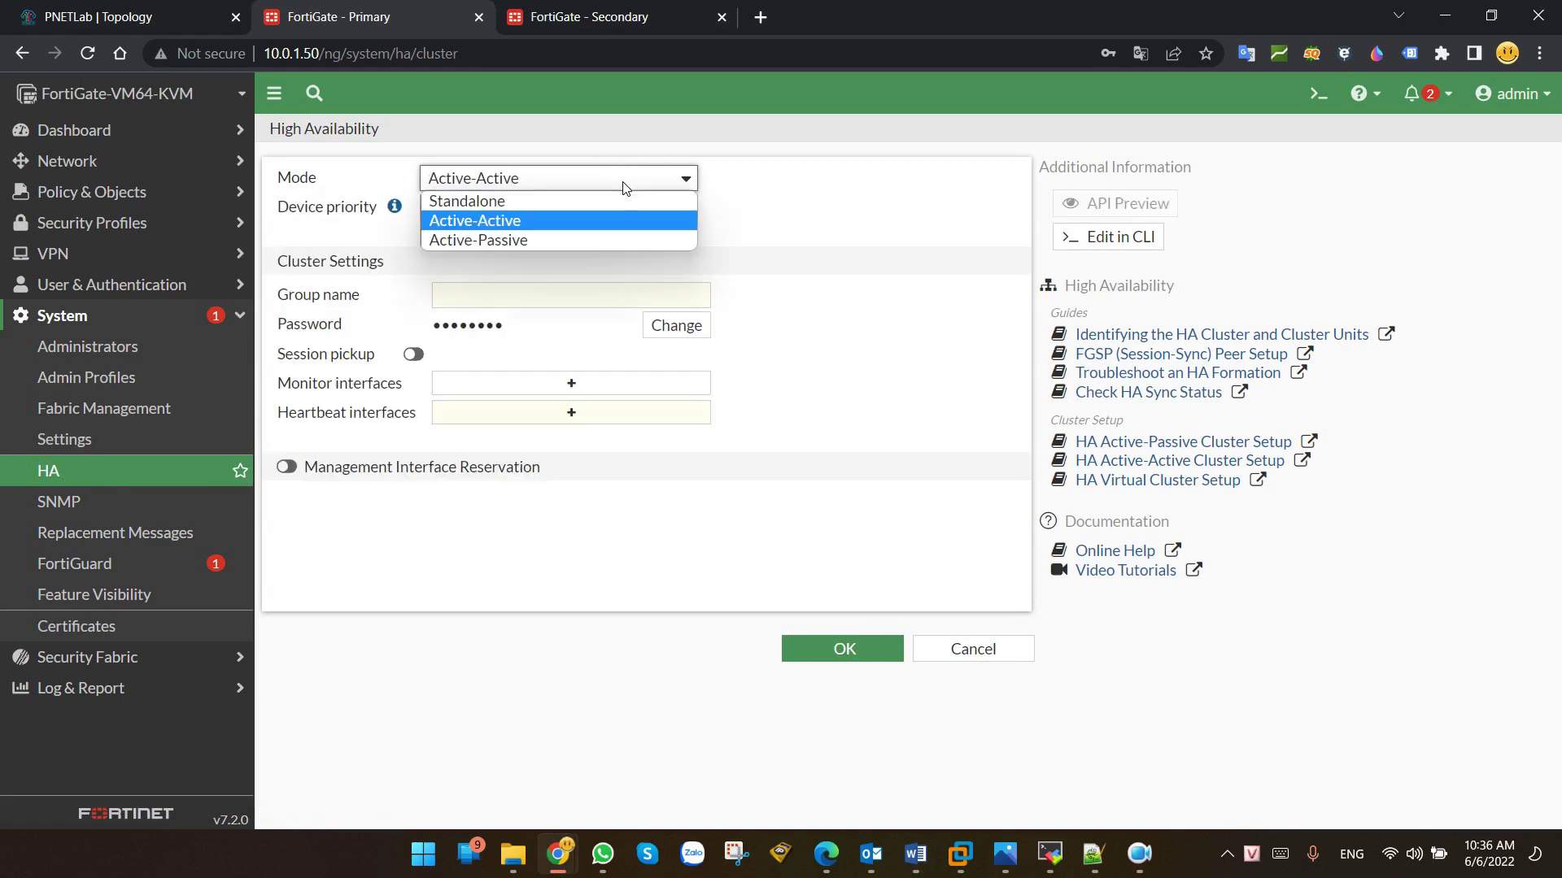
{"action": "left_click", "coordinate": [528, 241]}
{"action": "left_click", "coordinate": [523, 176]}
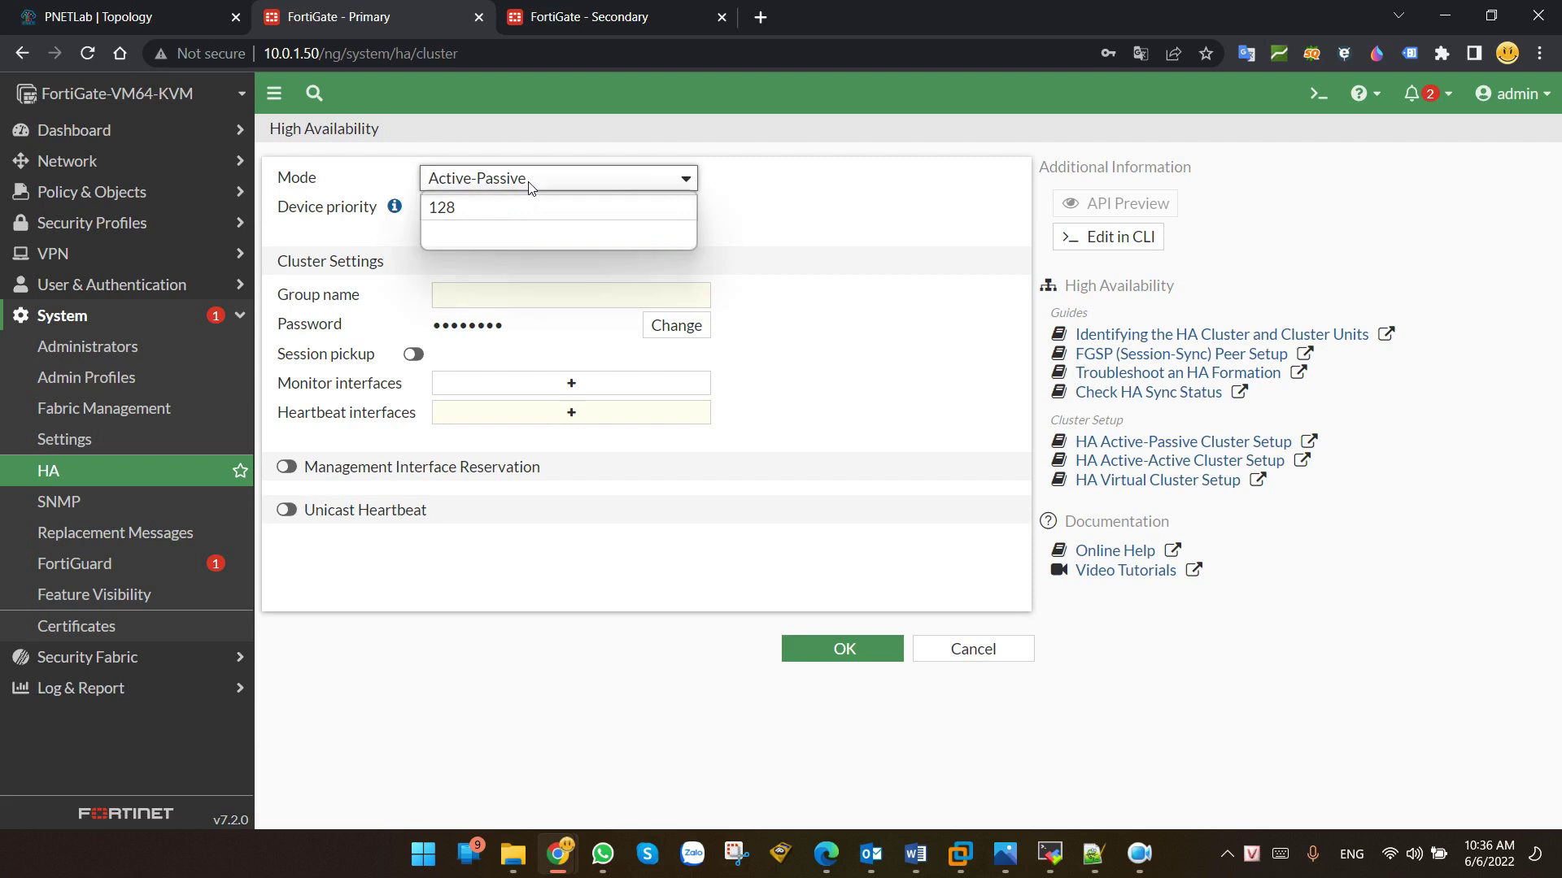
{"action": "left_click", "coordinate": [494, 219]}
{"action": "left_click", "coordinate": [523, 179]}
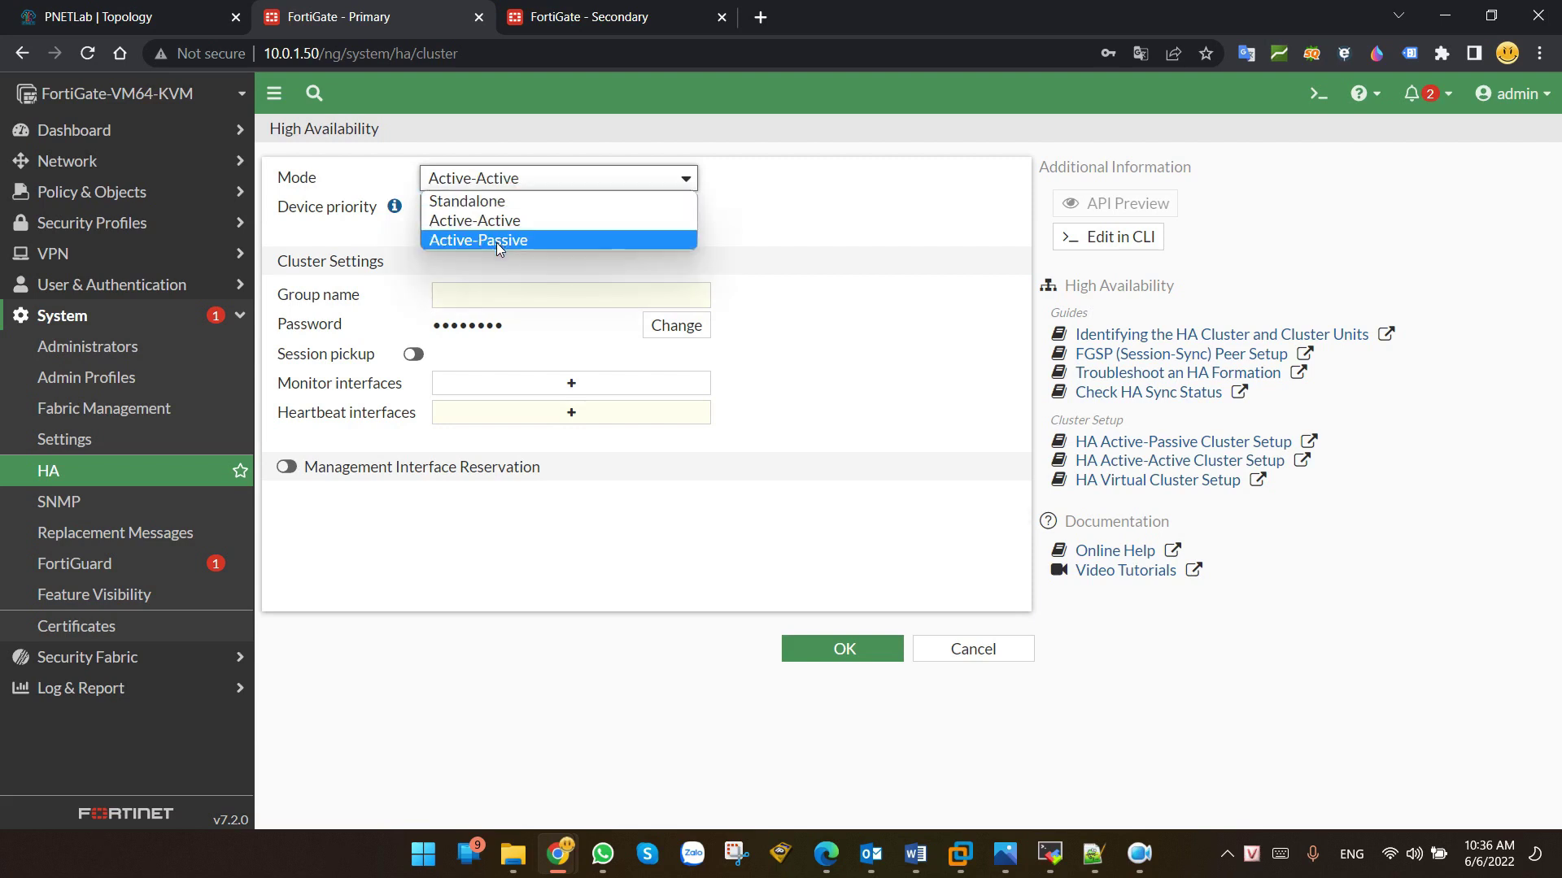
{"action": "left_click", "coordinate": [496, 241]}
{"action": "left_click", "coordinate": [517, 190]}
{"action": "left_click", "coordinate": [513, 218]}
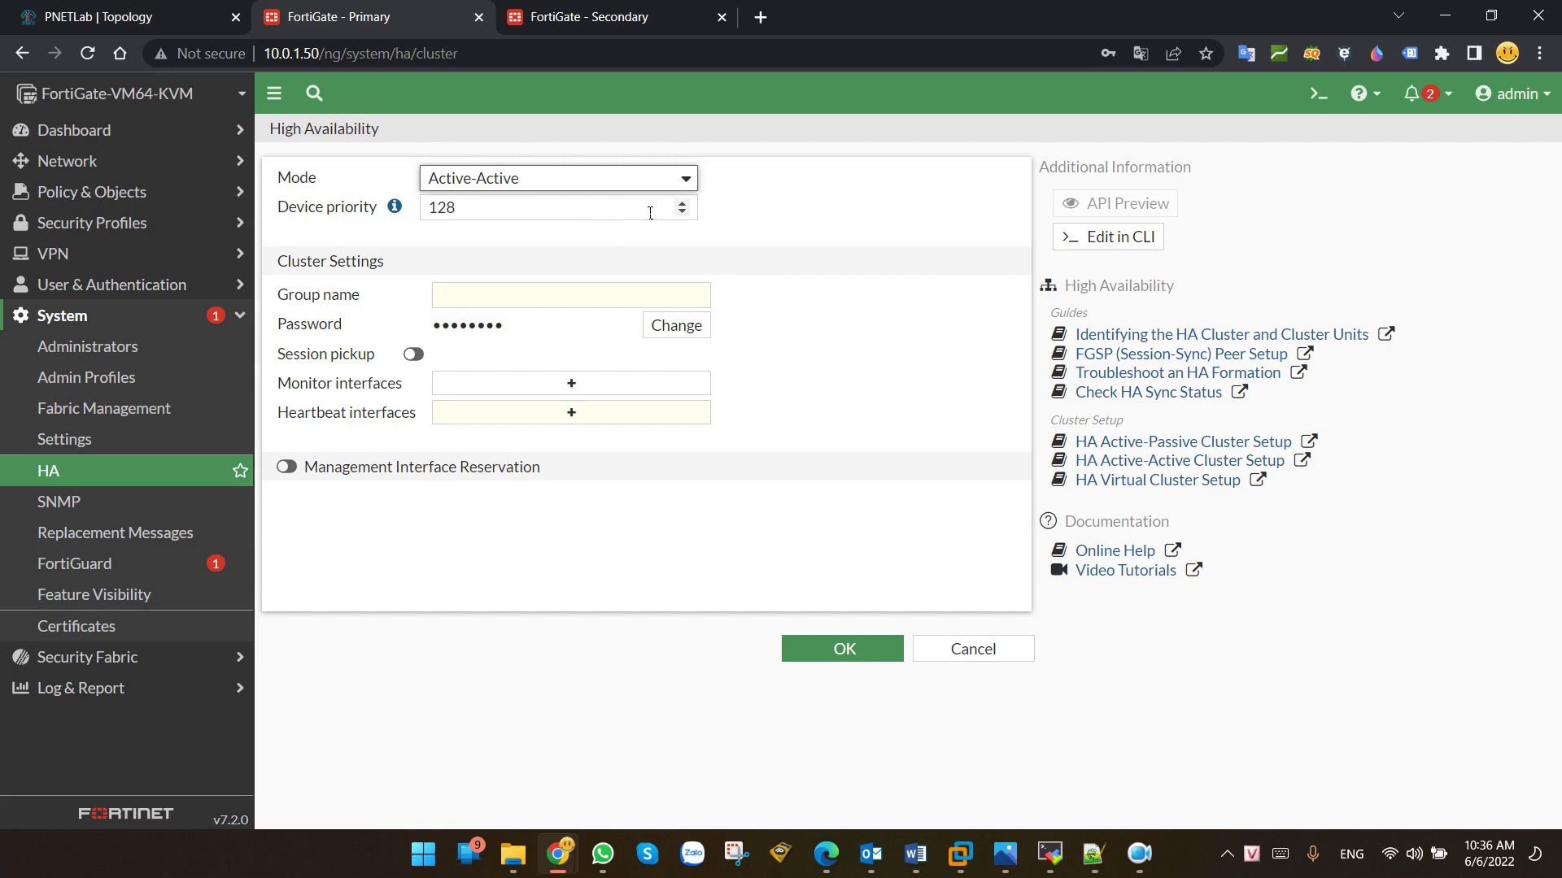
Step: Leave device priority at 128 and go to the cluster group name field
{"action": "double_click", "coordinate": [441, 208]}
{"action": "mouse_move", "coordinate": [392, 210]}
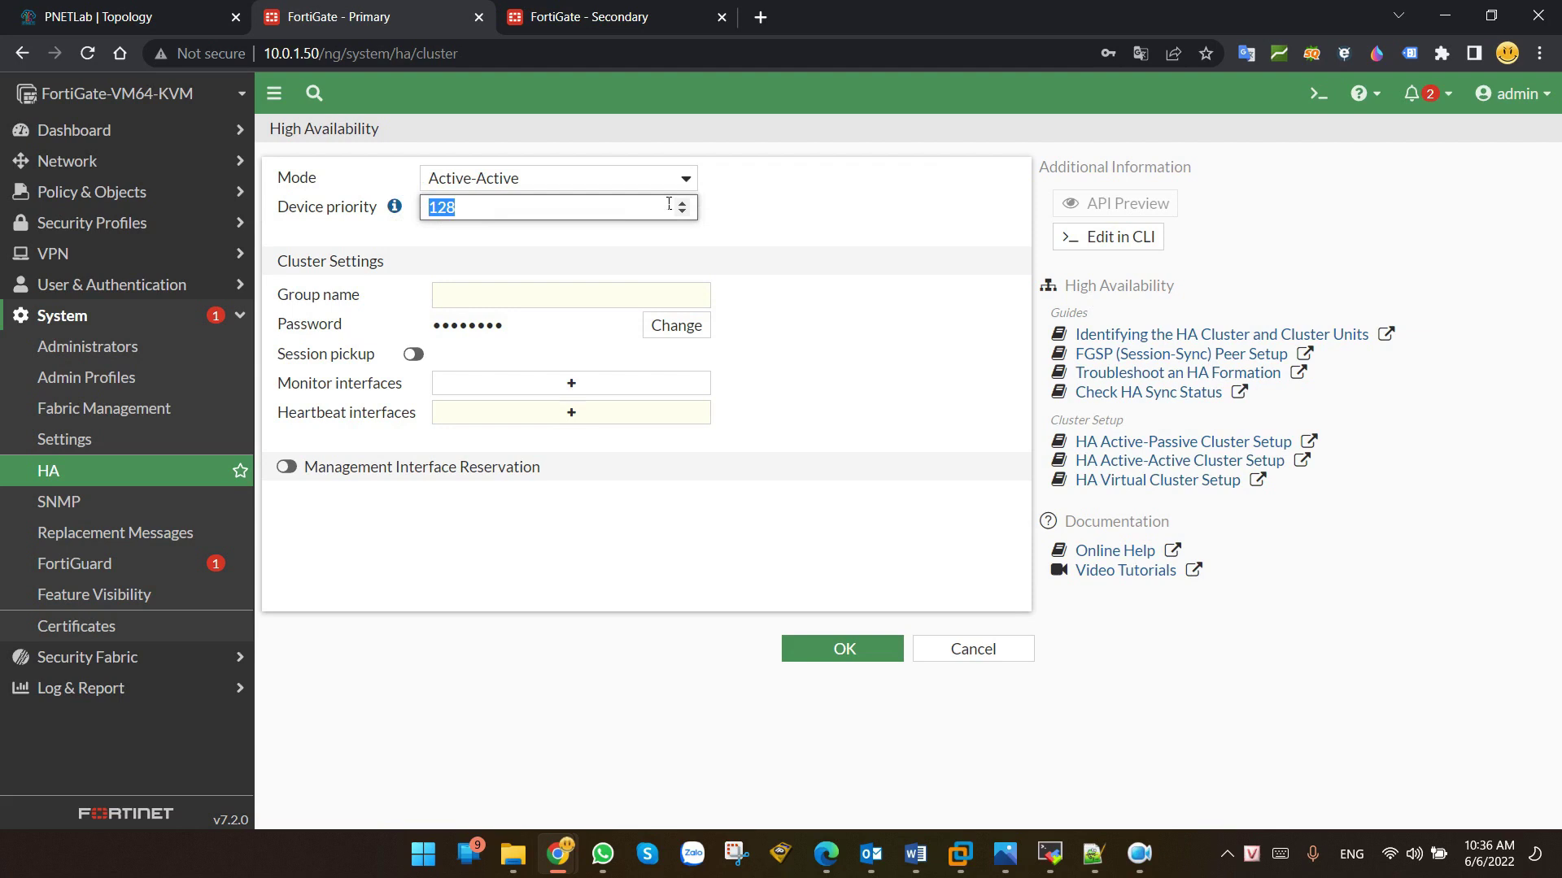
{"action": "left_click", "coordinate": [473, 296]}
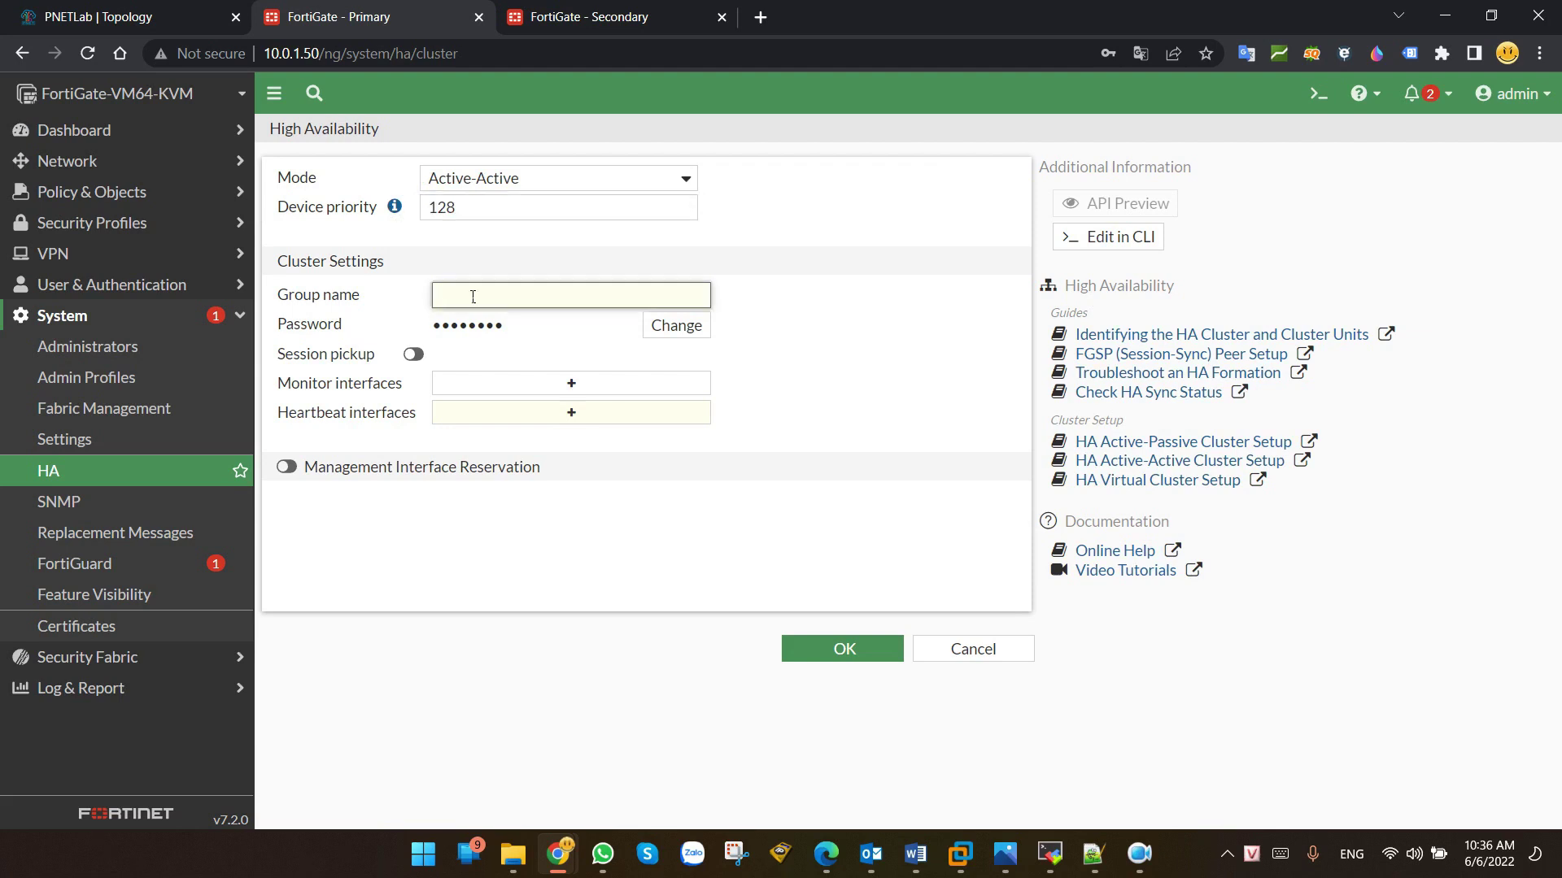
Step: Name the cluster group HA, enter a new cluster password, and begin choosing monitor interfaces
{"action": "type", "text": "HA"}
{"action": "key", "text": "Tab"}
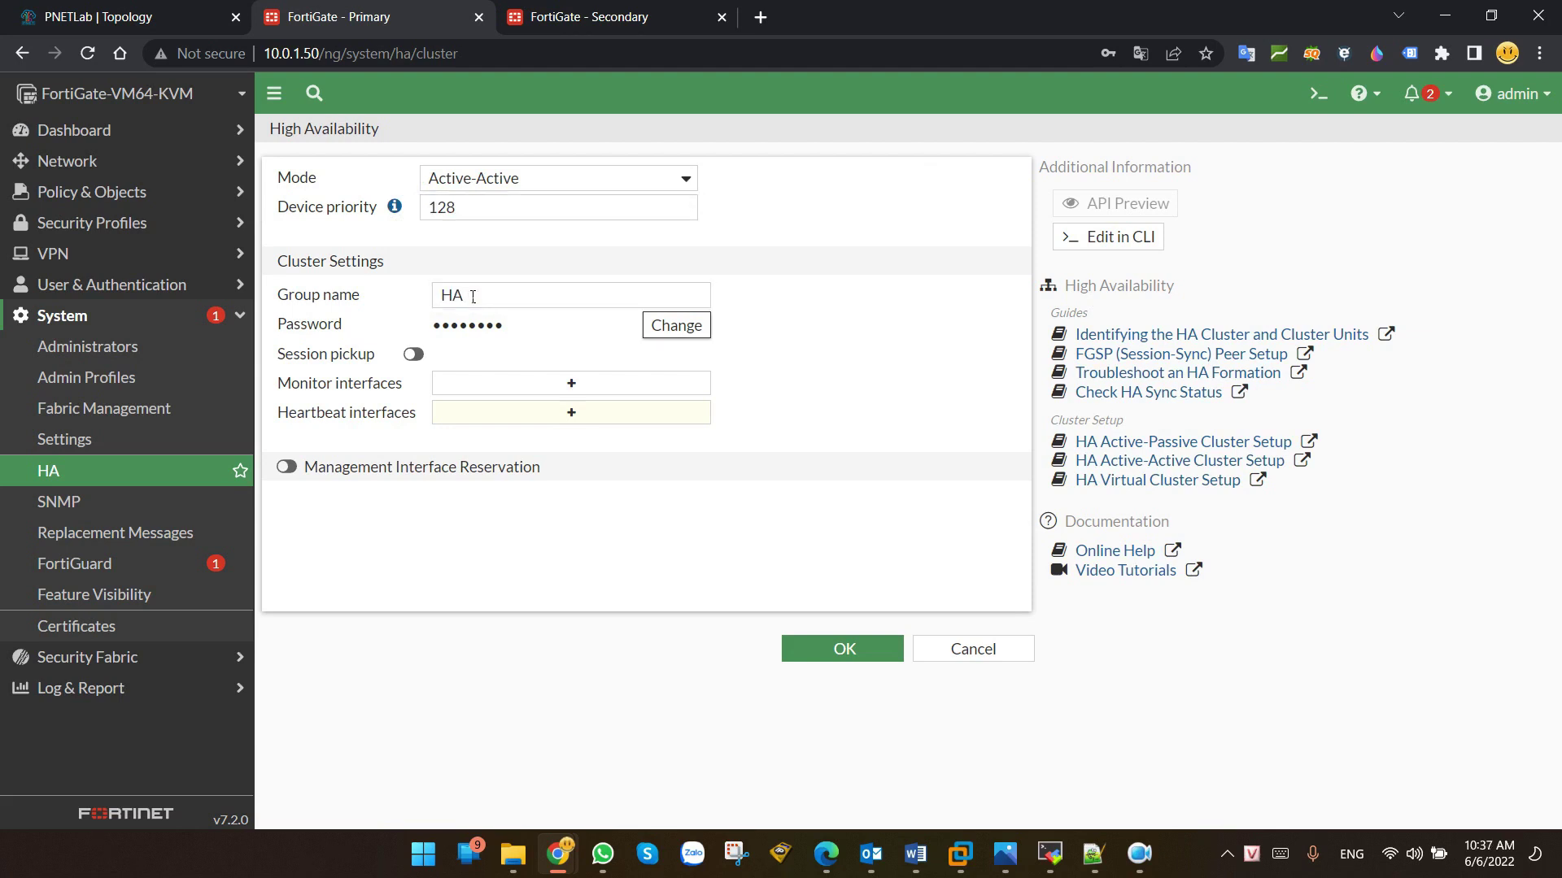
{"action": "key", "text": "space"}
{"action": "type", "text": "12"}
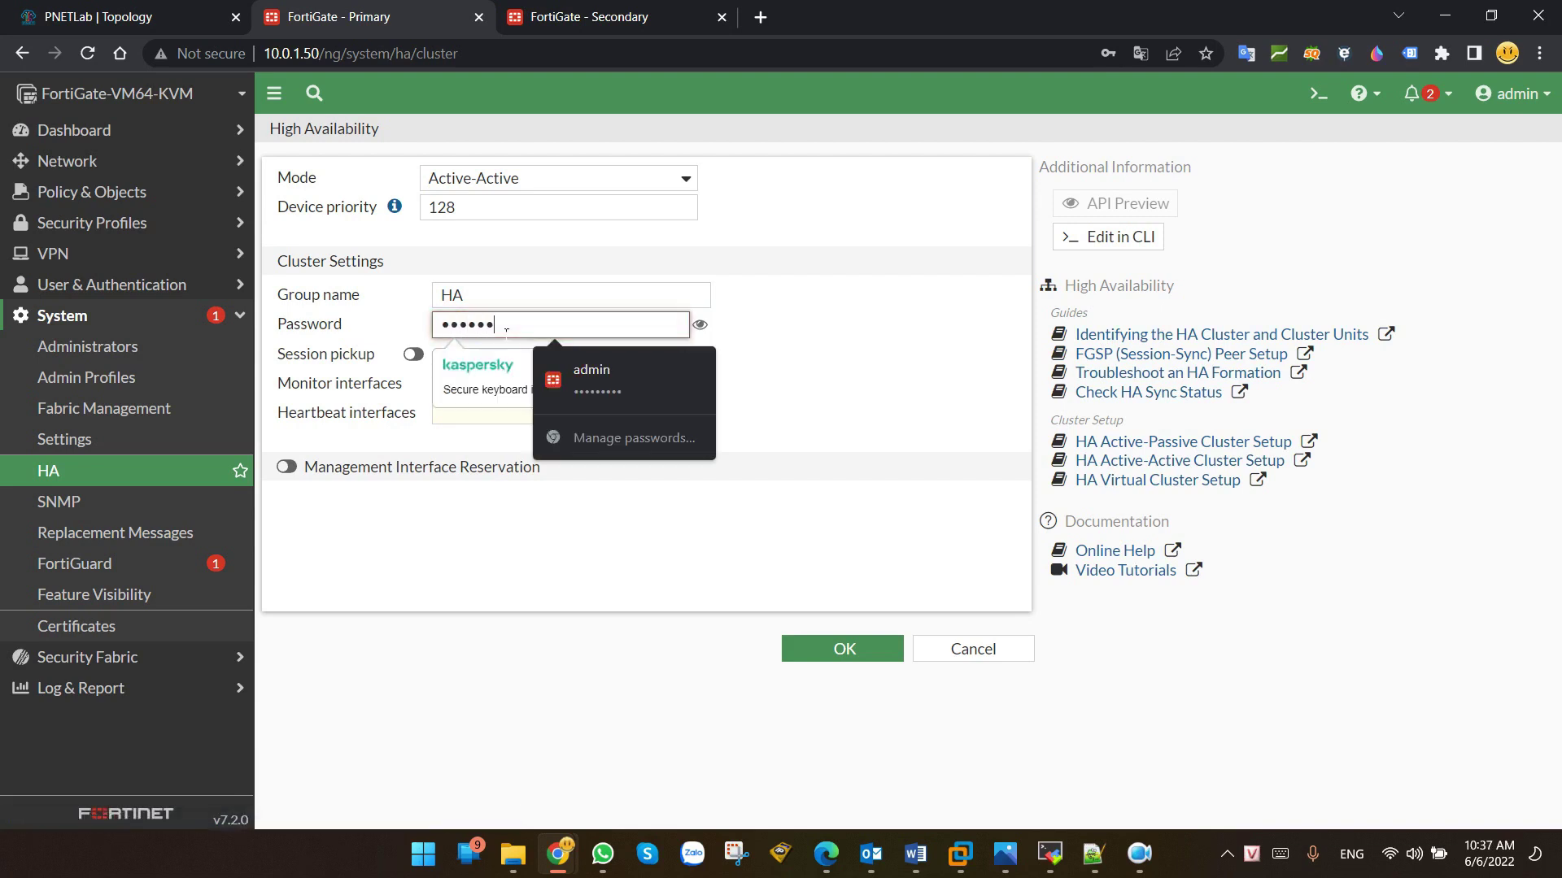
{"action": "left_click", "coordinate": [895, 364]}
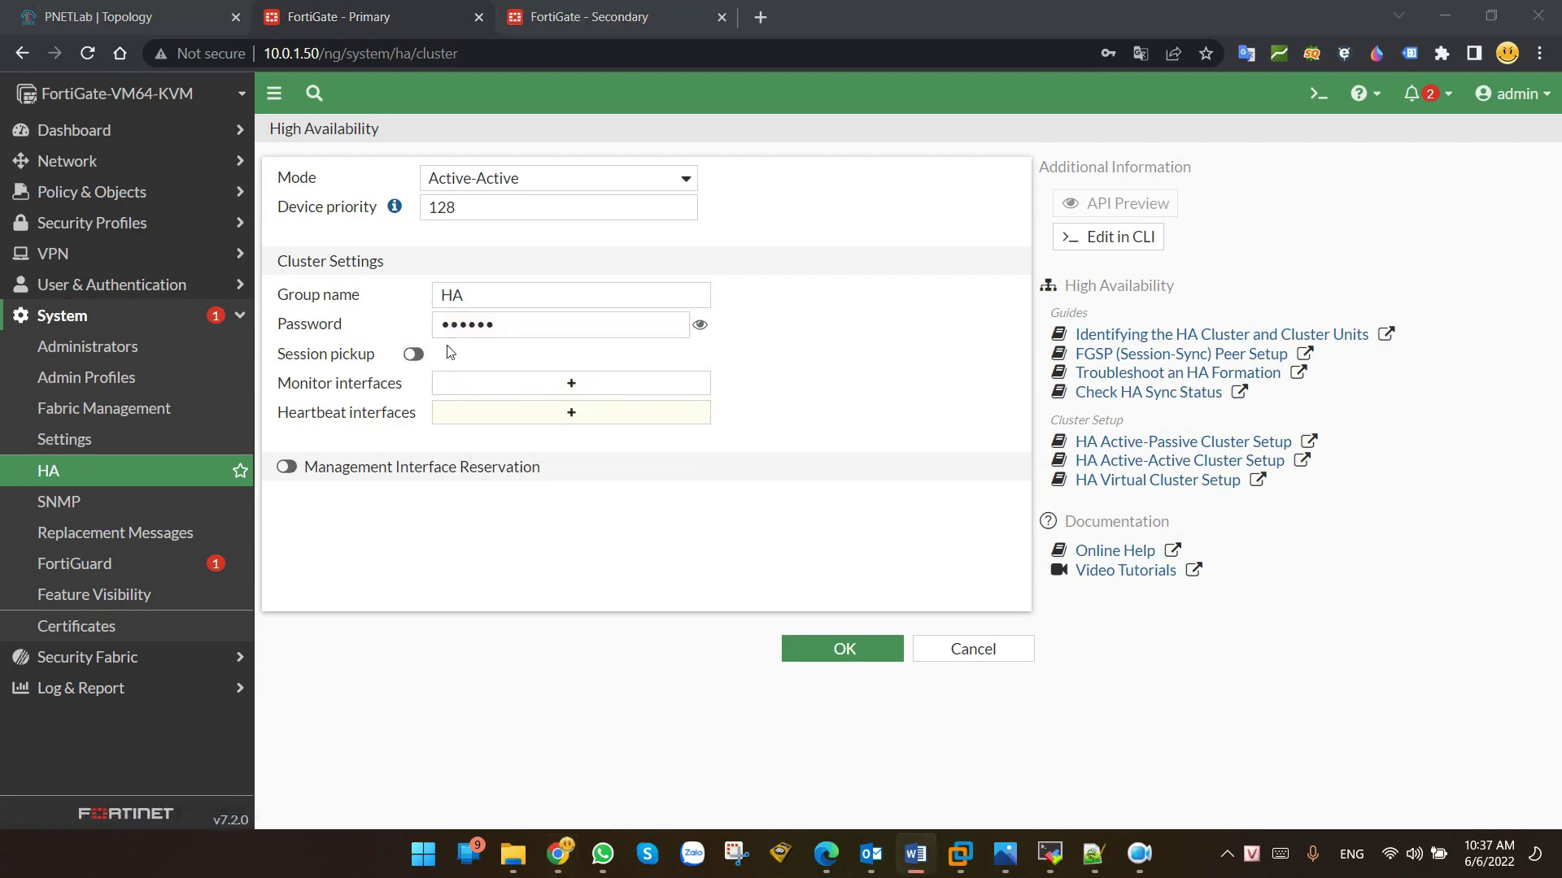
{"action": "left_click", "coordinate": [422, 363]}
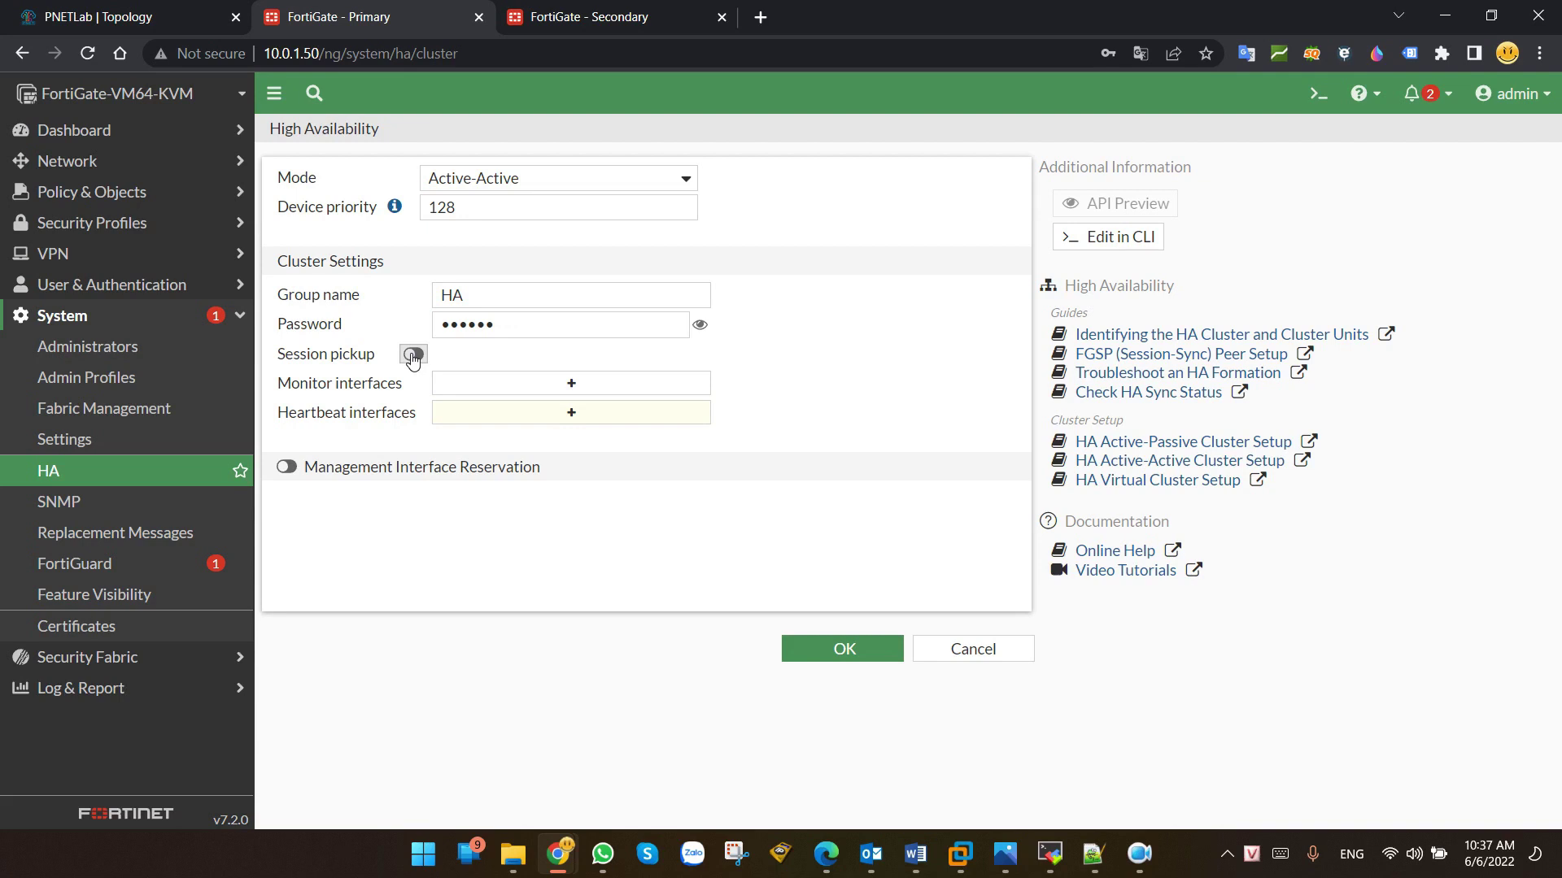
{"action": "left_click", "coordinate": [591, 385]}
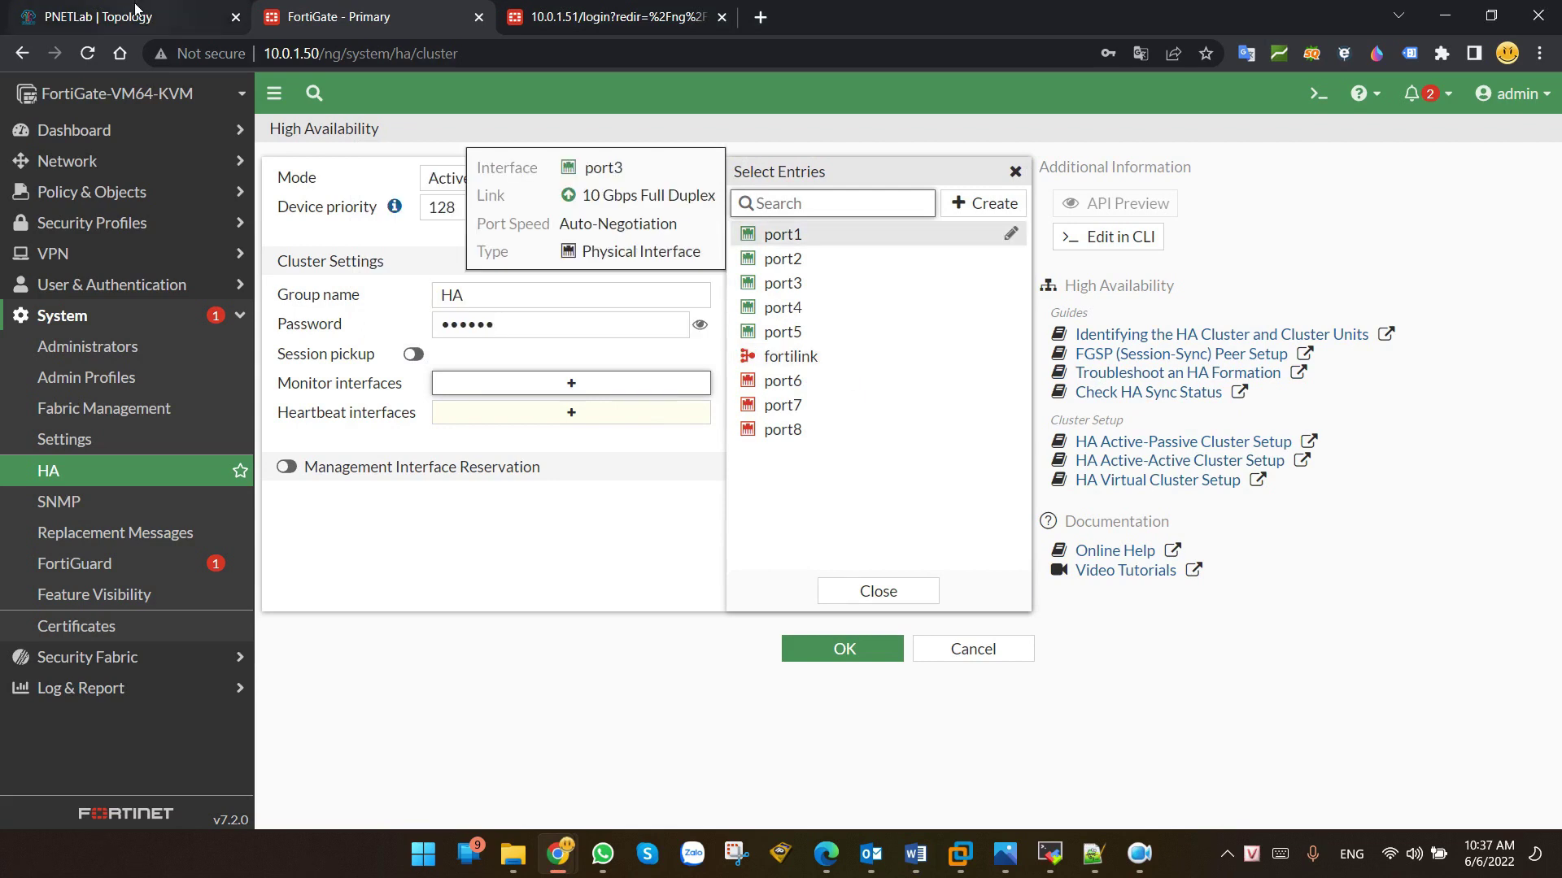
Step: Add port3 and port4 as the Primary's monitored interfaces
{"action": "key", "text": "ctrl+1"}
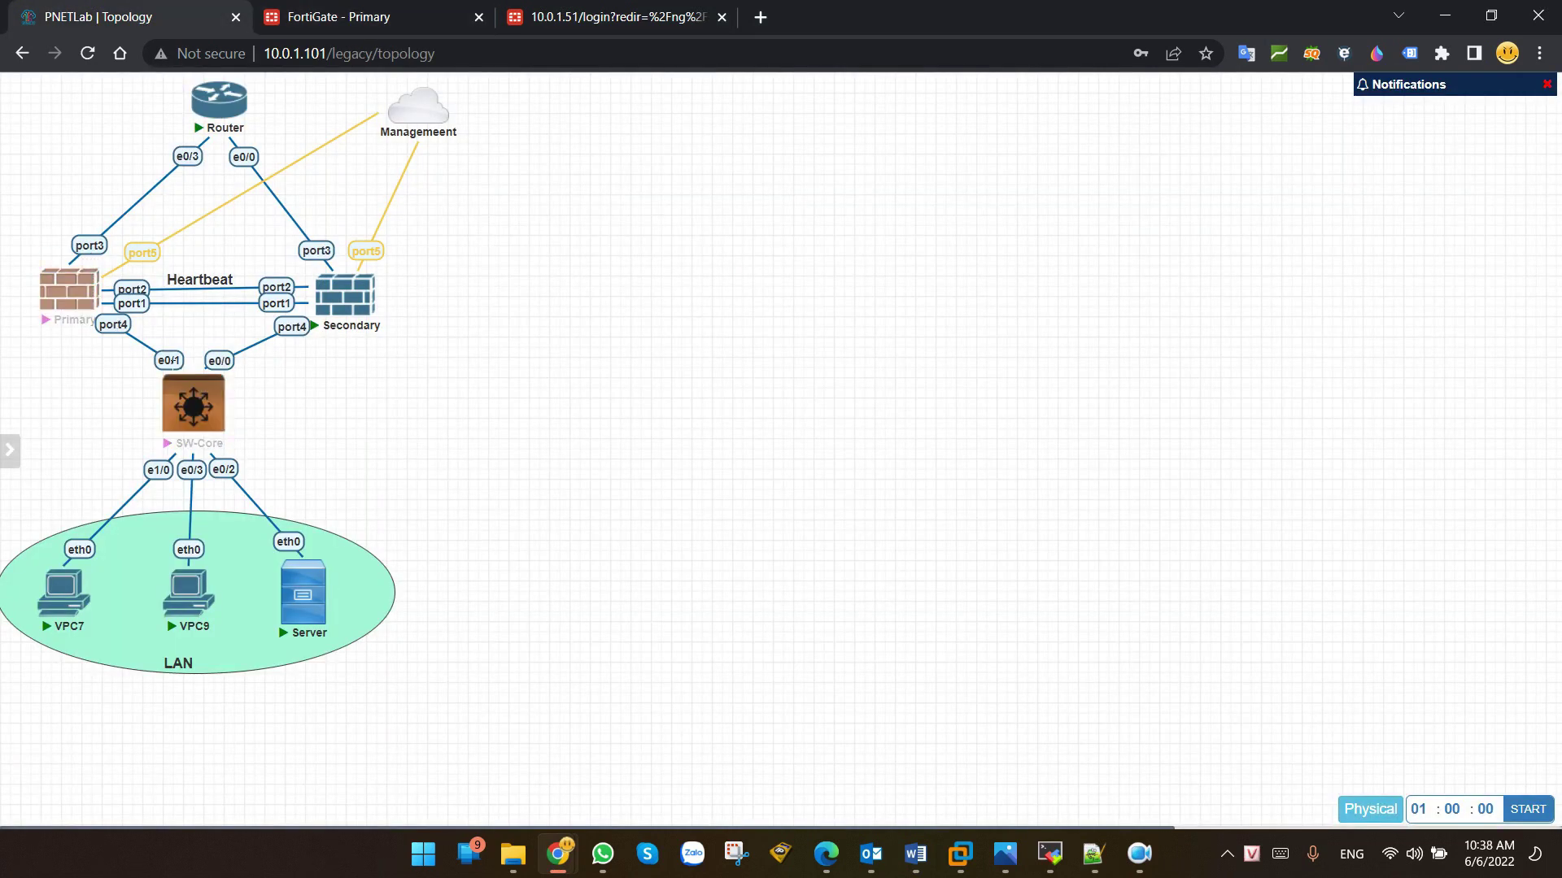
{"action": "left_click", "coordinate": [458, 11]}
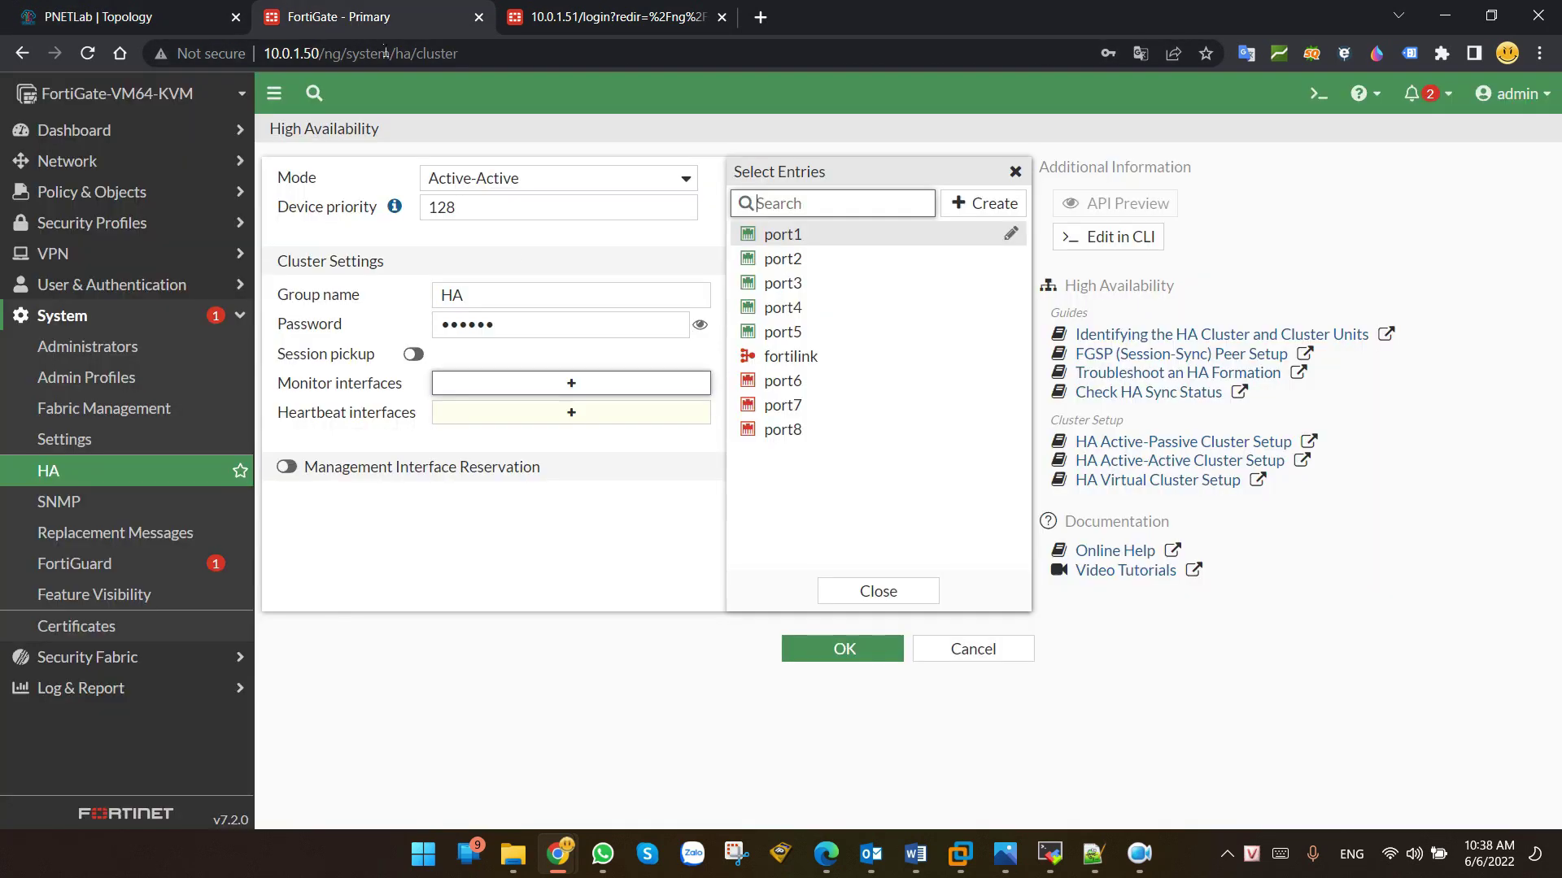
{"action": "left_click", "coordinate": [784, 284]}
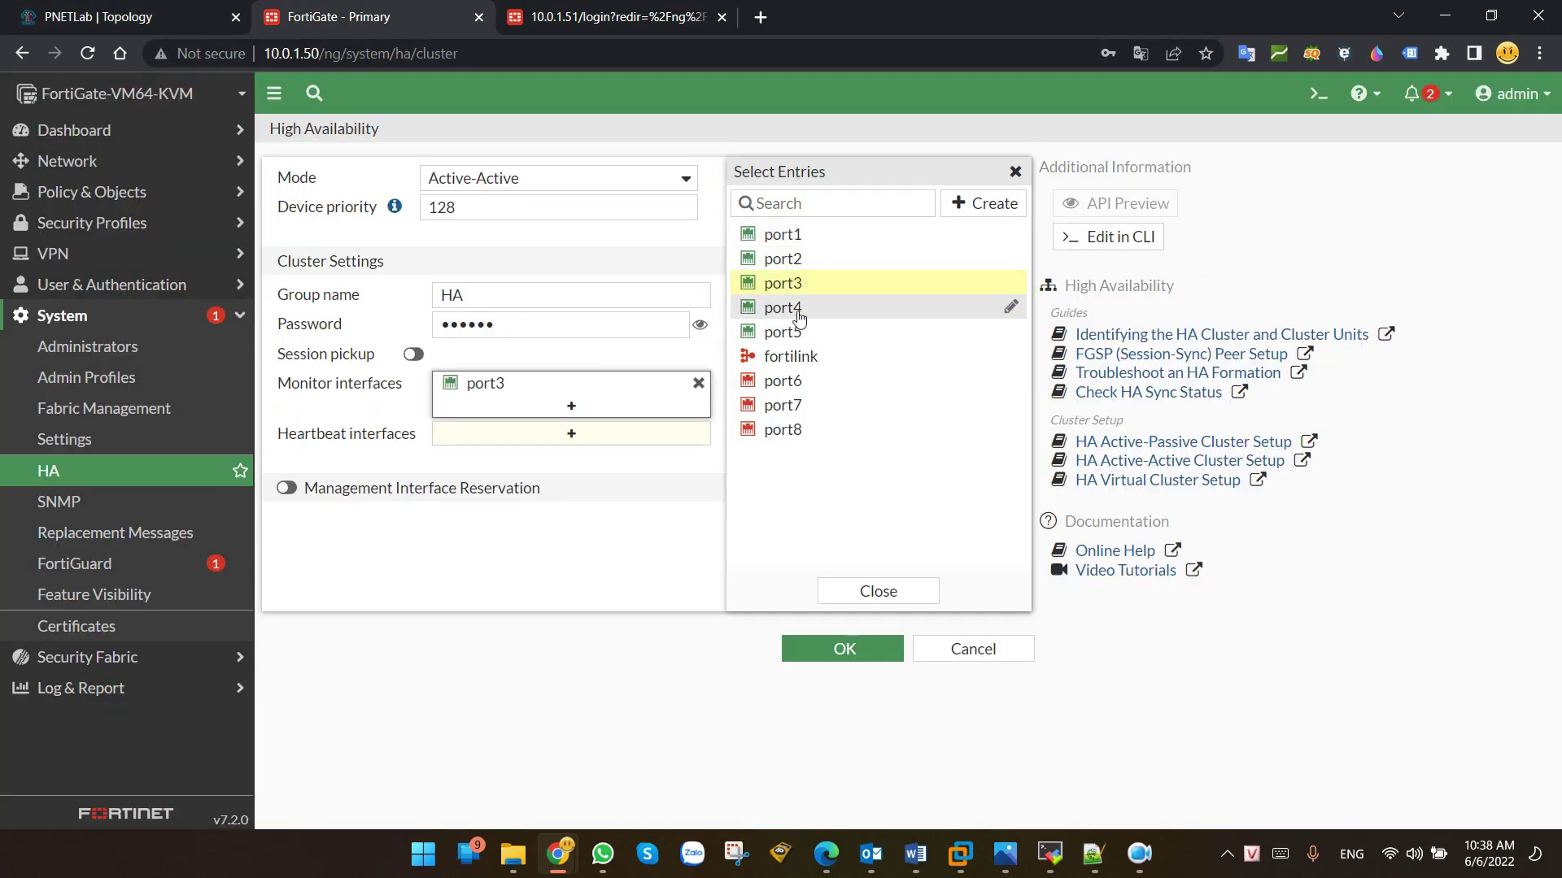
{"action": "left_click", "coordinate": [796, 314]}
{"action": "left_click", "coordinate": [664, 600]}
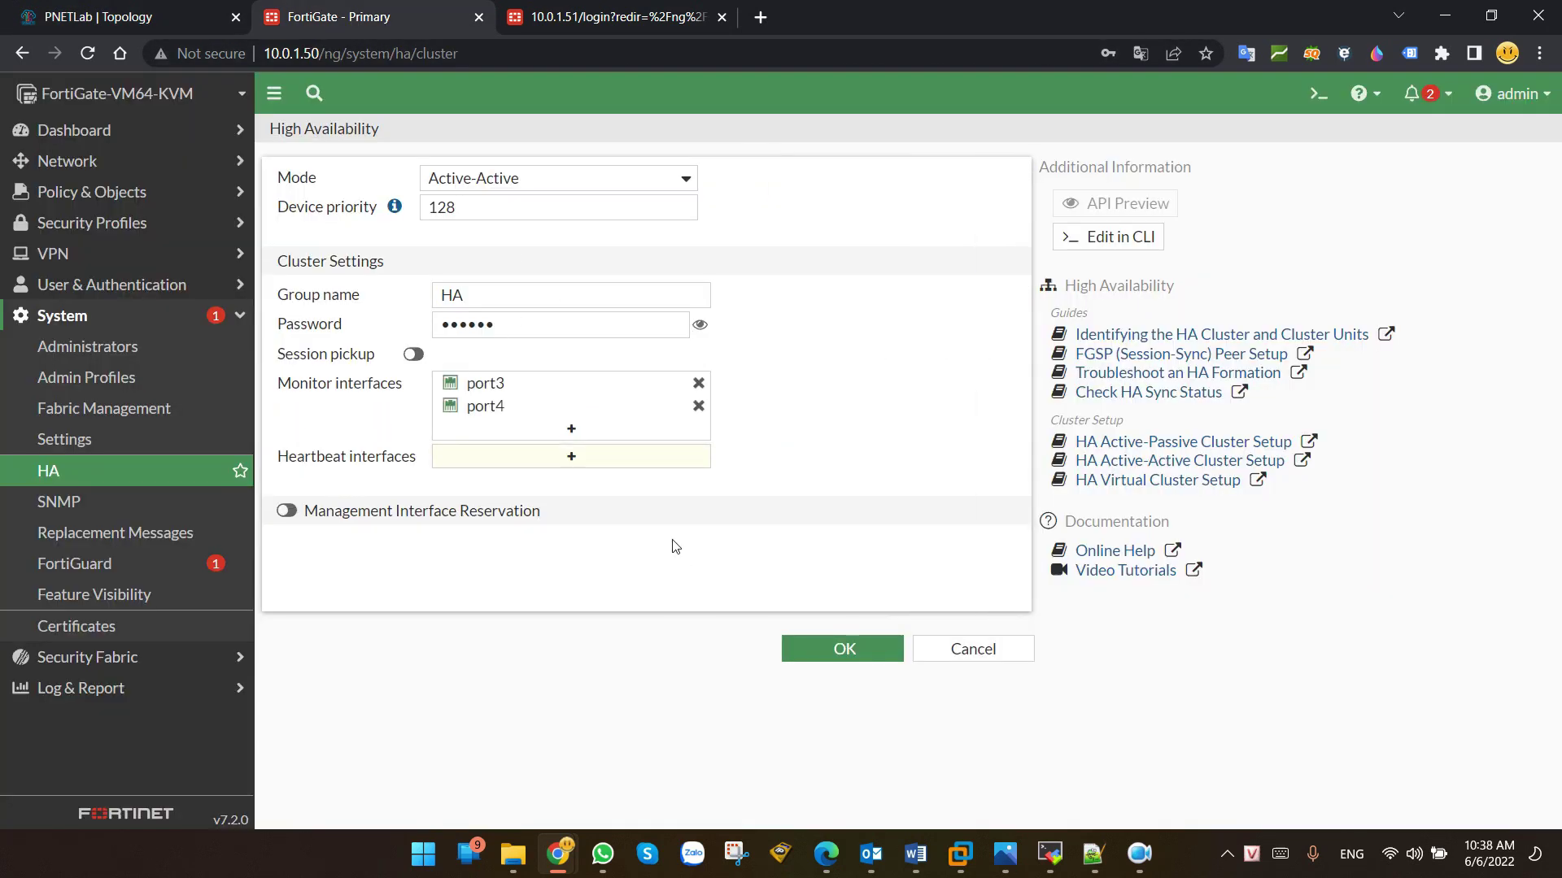
Step: Make port1 and port2 the cluster heartbeat interfaces
{"action": "left_click", "coordinate": [618, 470]}
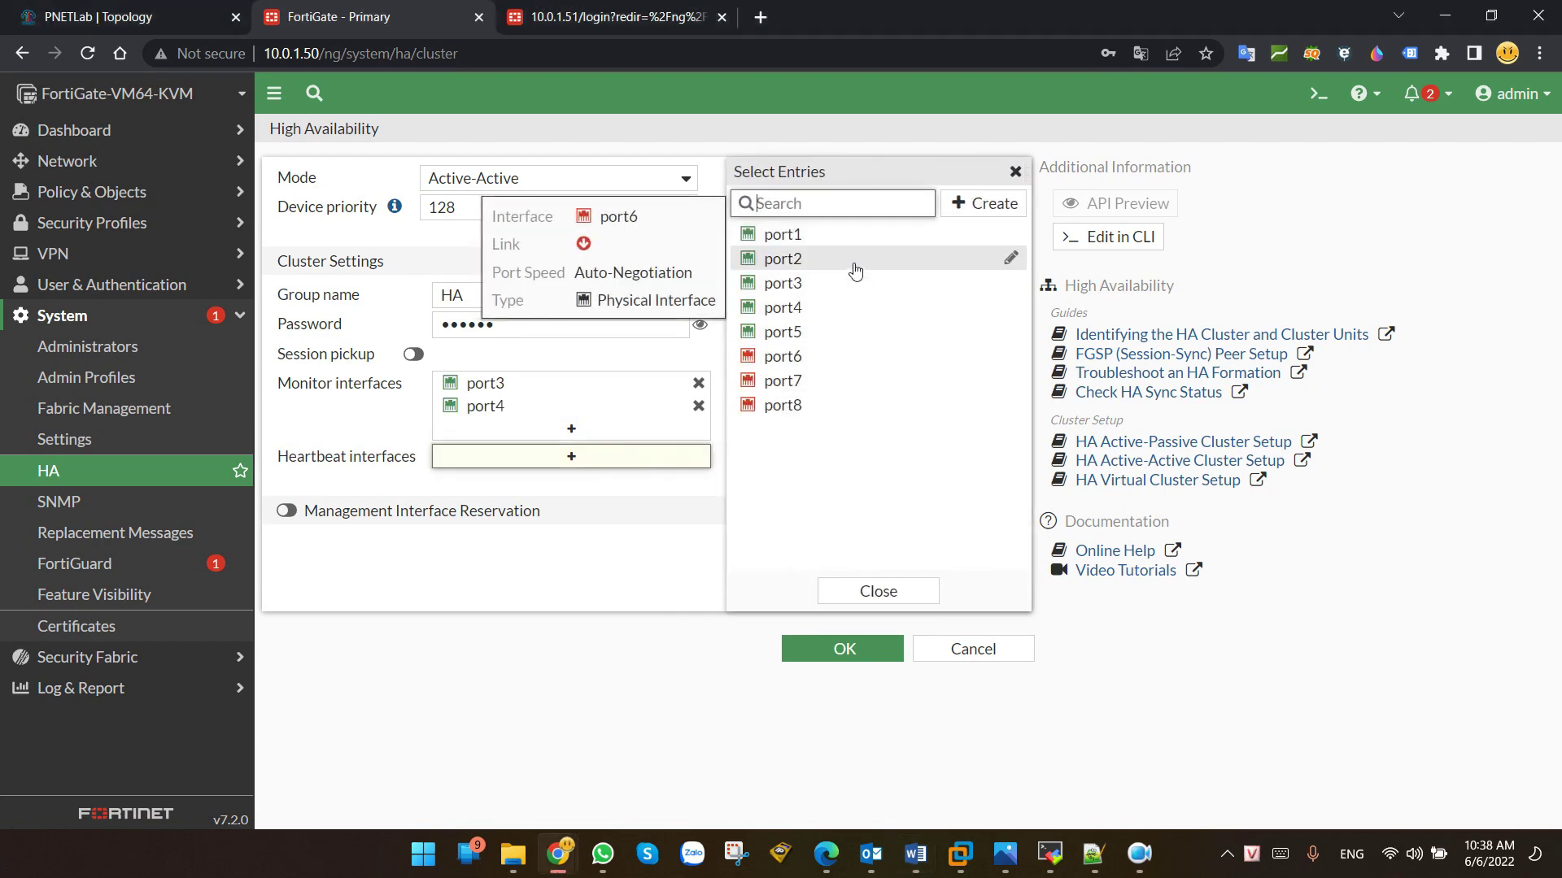
{"action": "left_click", "coordinate": [807, 236]}
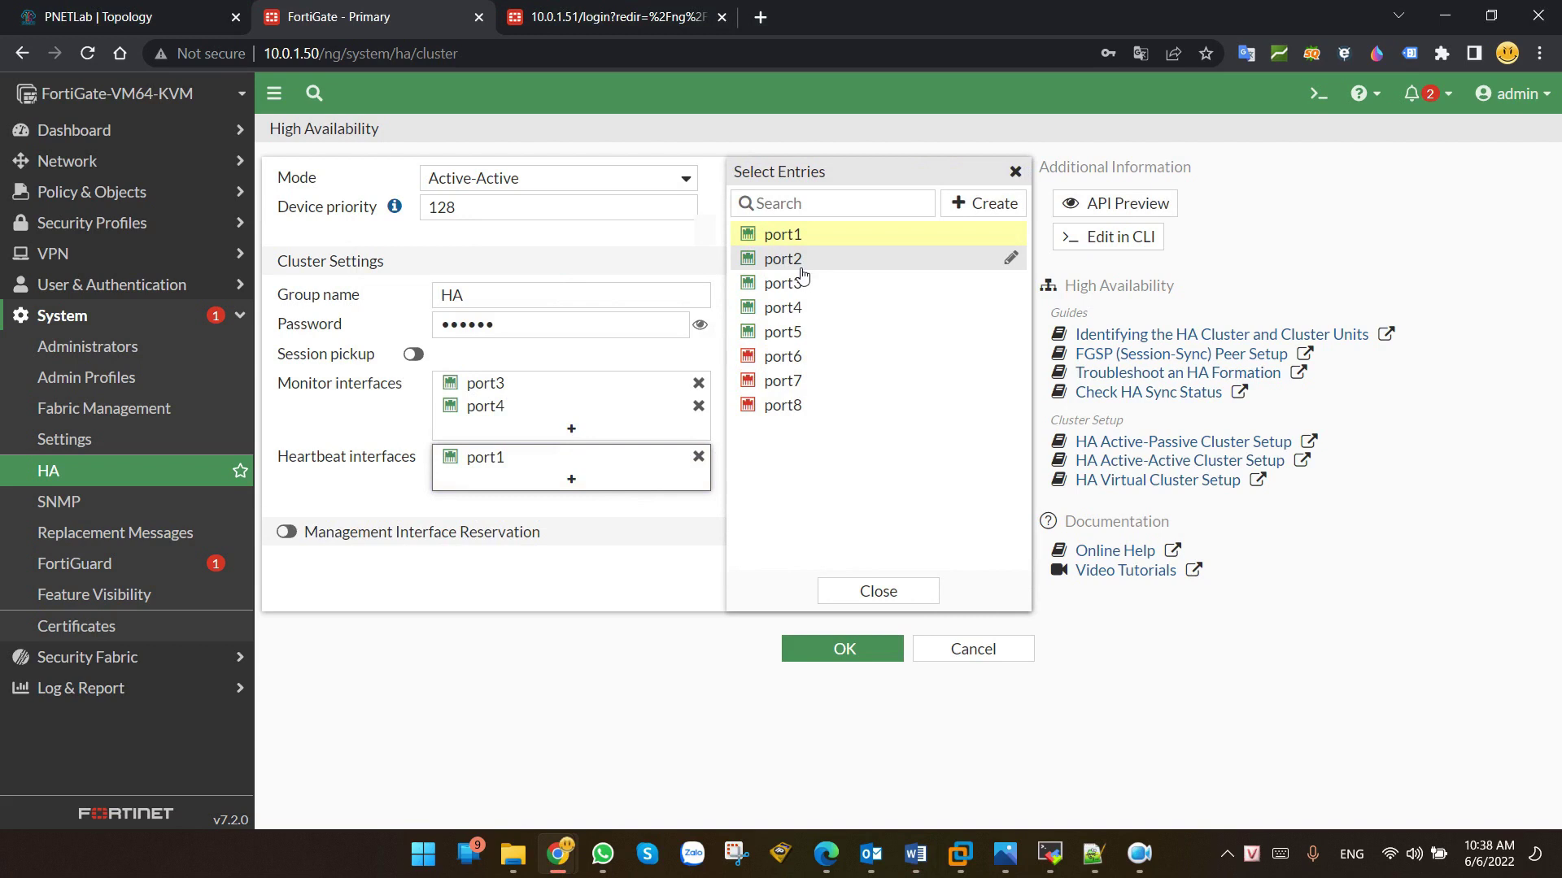
{"action": "left_click", "coordinate": [806, 258]}
{"action": "left_click", "coordinate": [597, 246]}
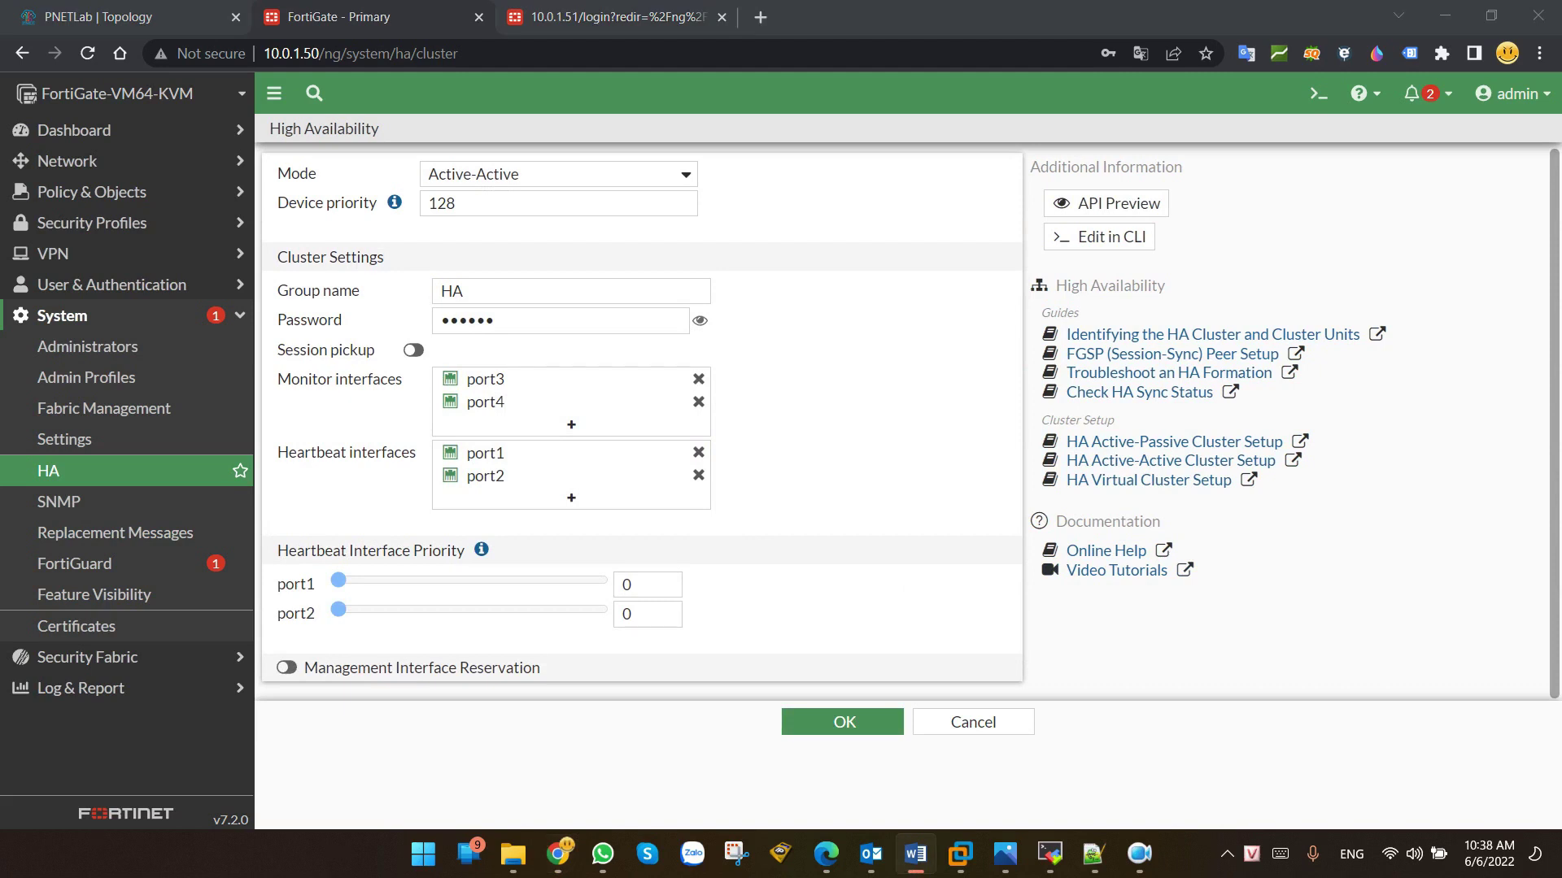
Step: Reserve port5 as the management interface and save the Primary's HA configuration
{"action": "left_click", "coordinate": [287, 669]}
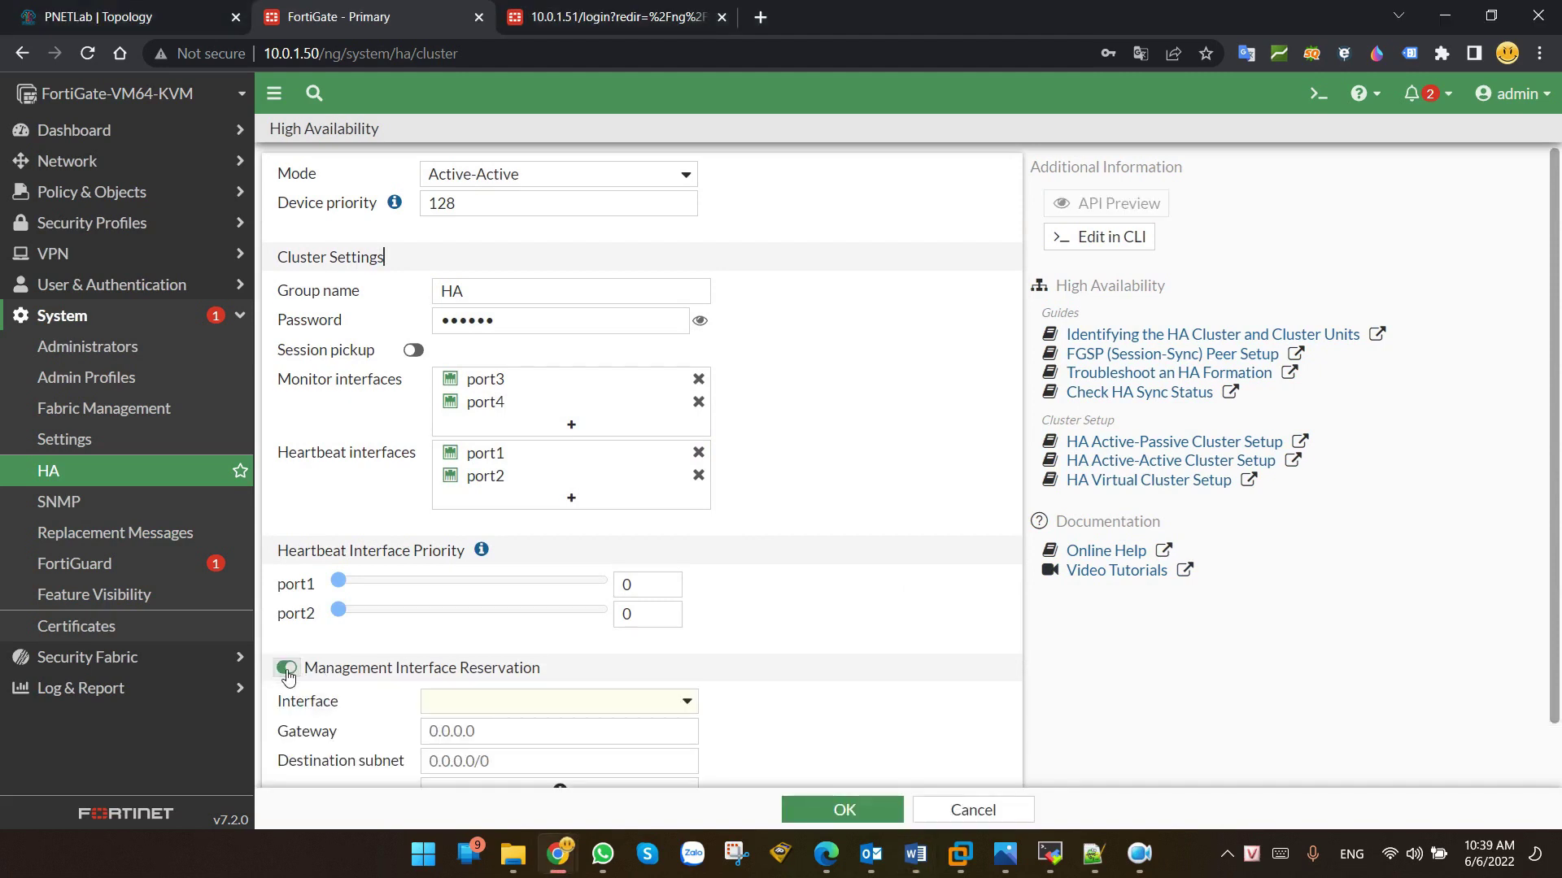
{"action": "left_click", "coordinate": [286, 669]}
{"action": "left_click", "coordinate": [288, 670]}
{"action": "scroll", "coordinate": [364, 656], "scroll_direction": "down", "scroll_amount": 1}
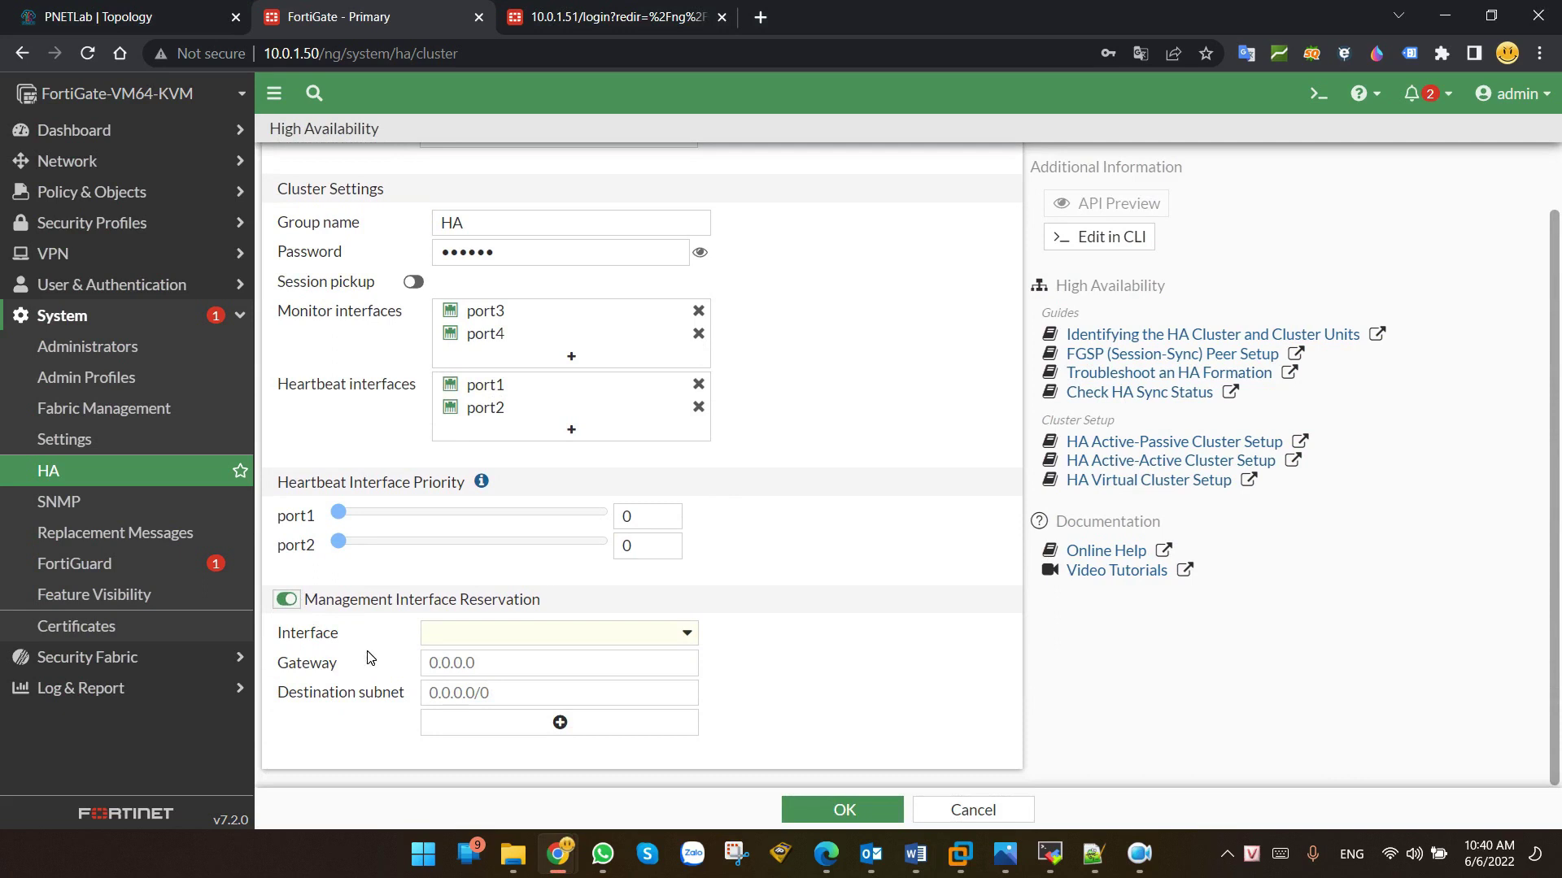
{"action": "left_click", "coordinate": [686, 634]}
{"action": "scroll", "coordinate": [569, 760], "scroll_direction": "down", "scroll_amount": 2}
{"action": "left_click", "coordinate": [480, 737]}
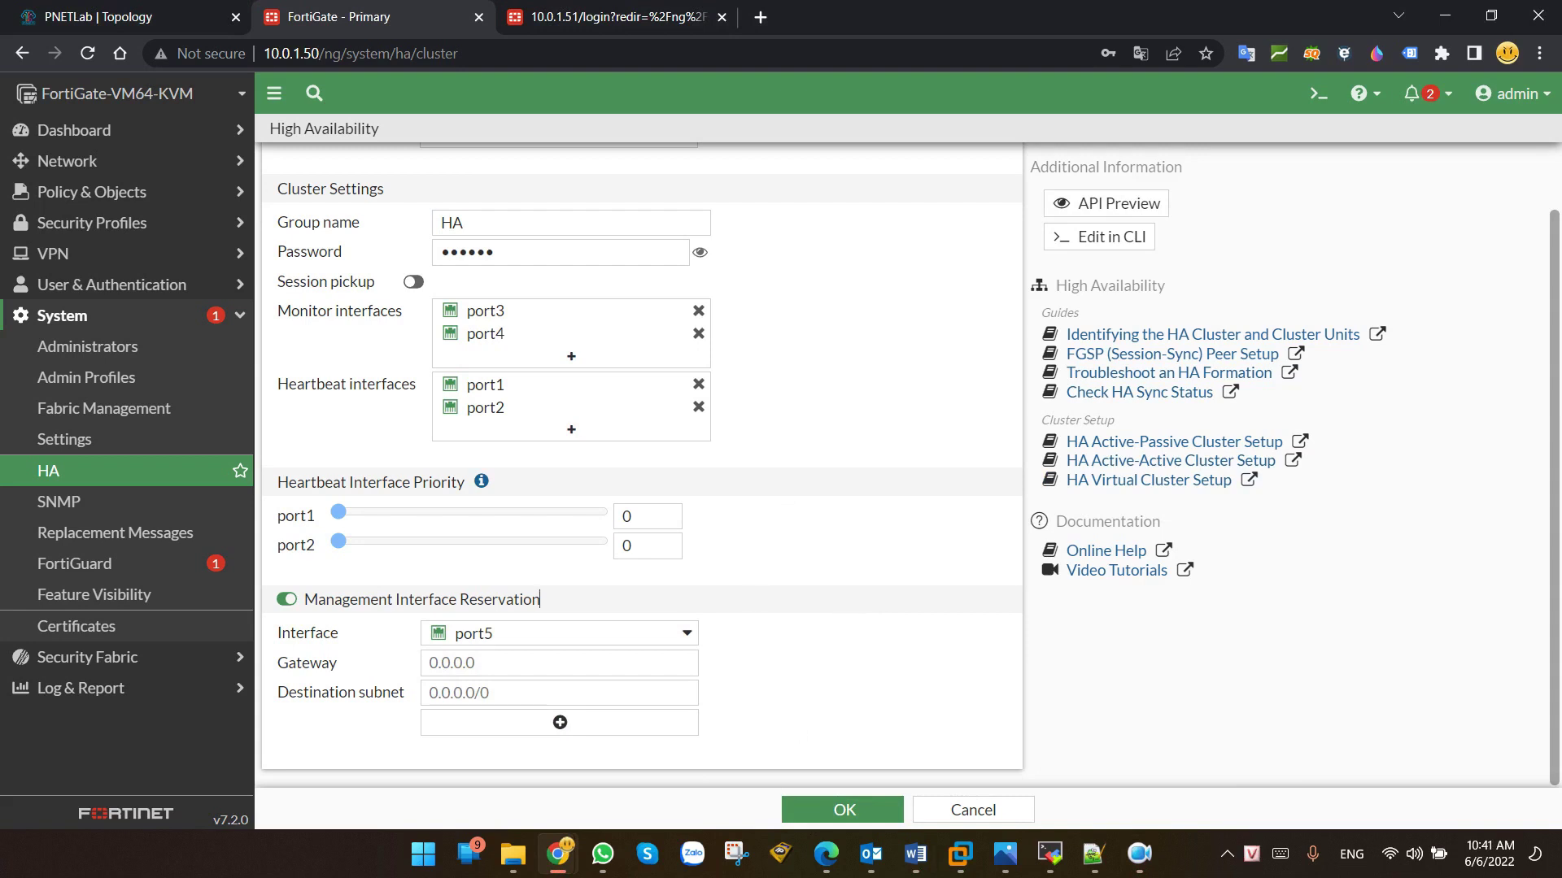
{"action": "left_click", "coordinate": [846, 807]}
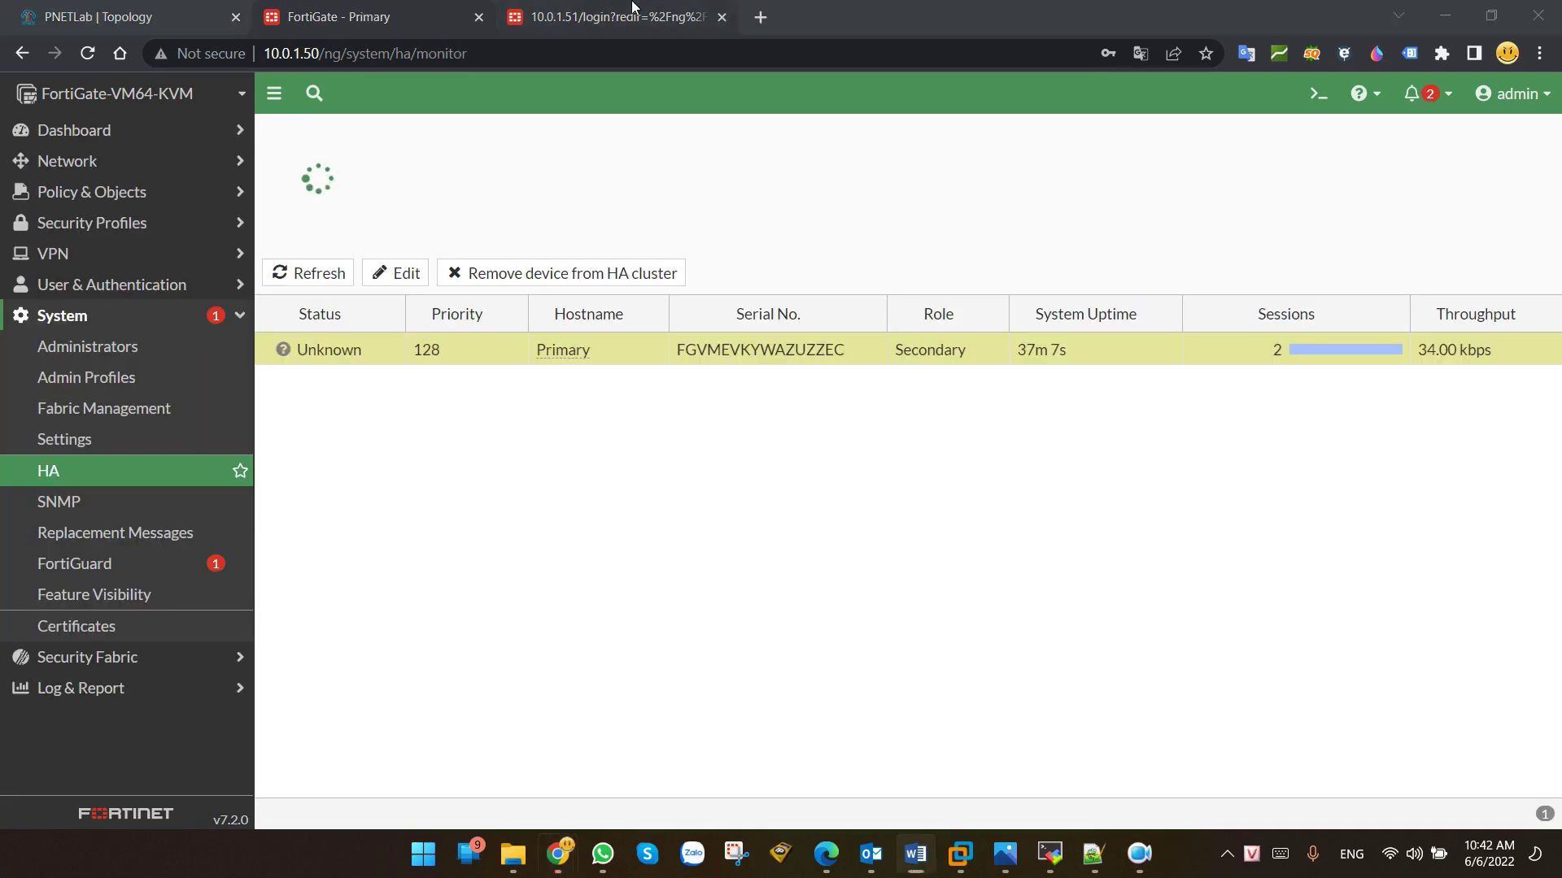
Step: Sign in to the Secondary unit at 10.0.1.51 as admin using saved credentials
{"action": "left_click", "coordinate": [632, 10]}
{"action": "left_click", "coordinate": [708, 466]}
{"action": "left_click", "coordinate": [765, 517]}
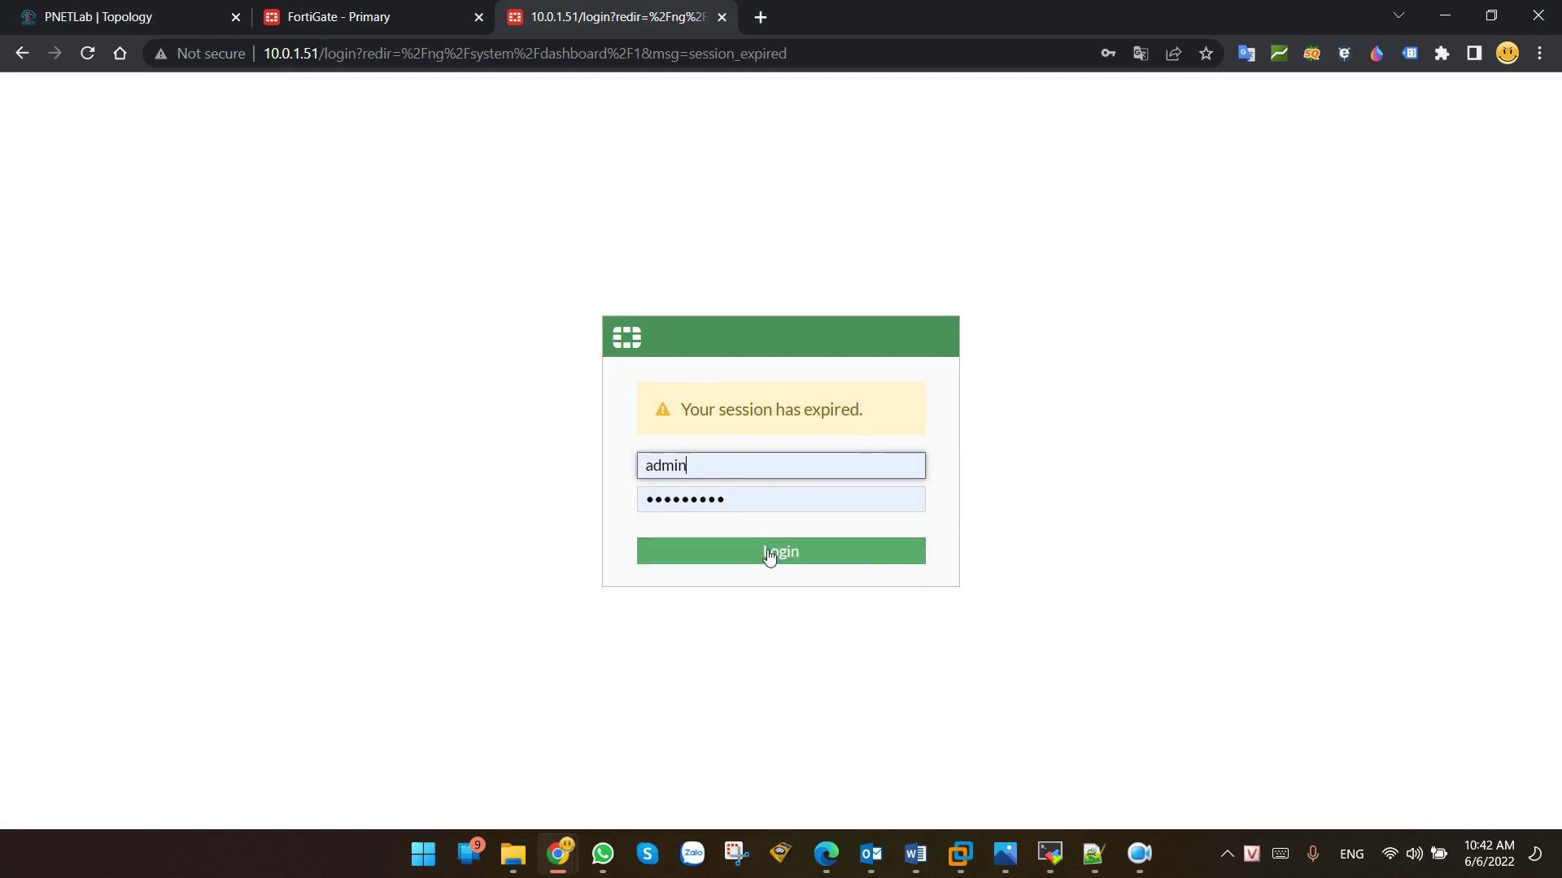
{"action": "left_click", "coordinate": [769, 553]}
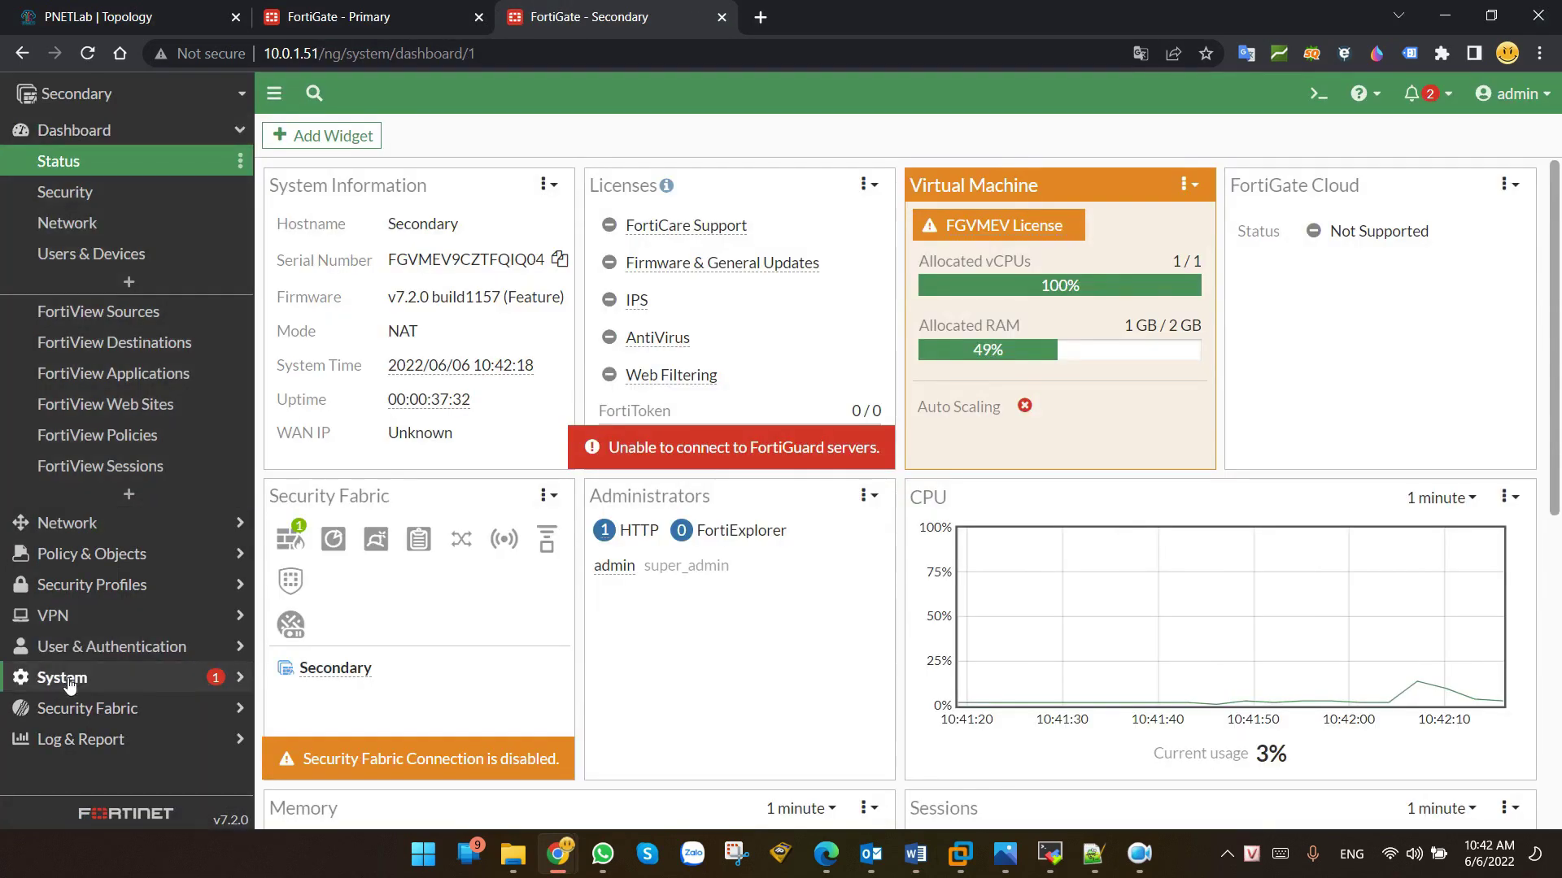
Step: Open the Secondary's System > HA page, currently in Standalone mode
{"action": "left_click", "coordinate": [68, 683]}
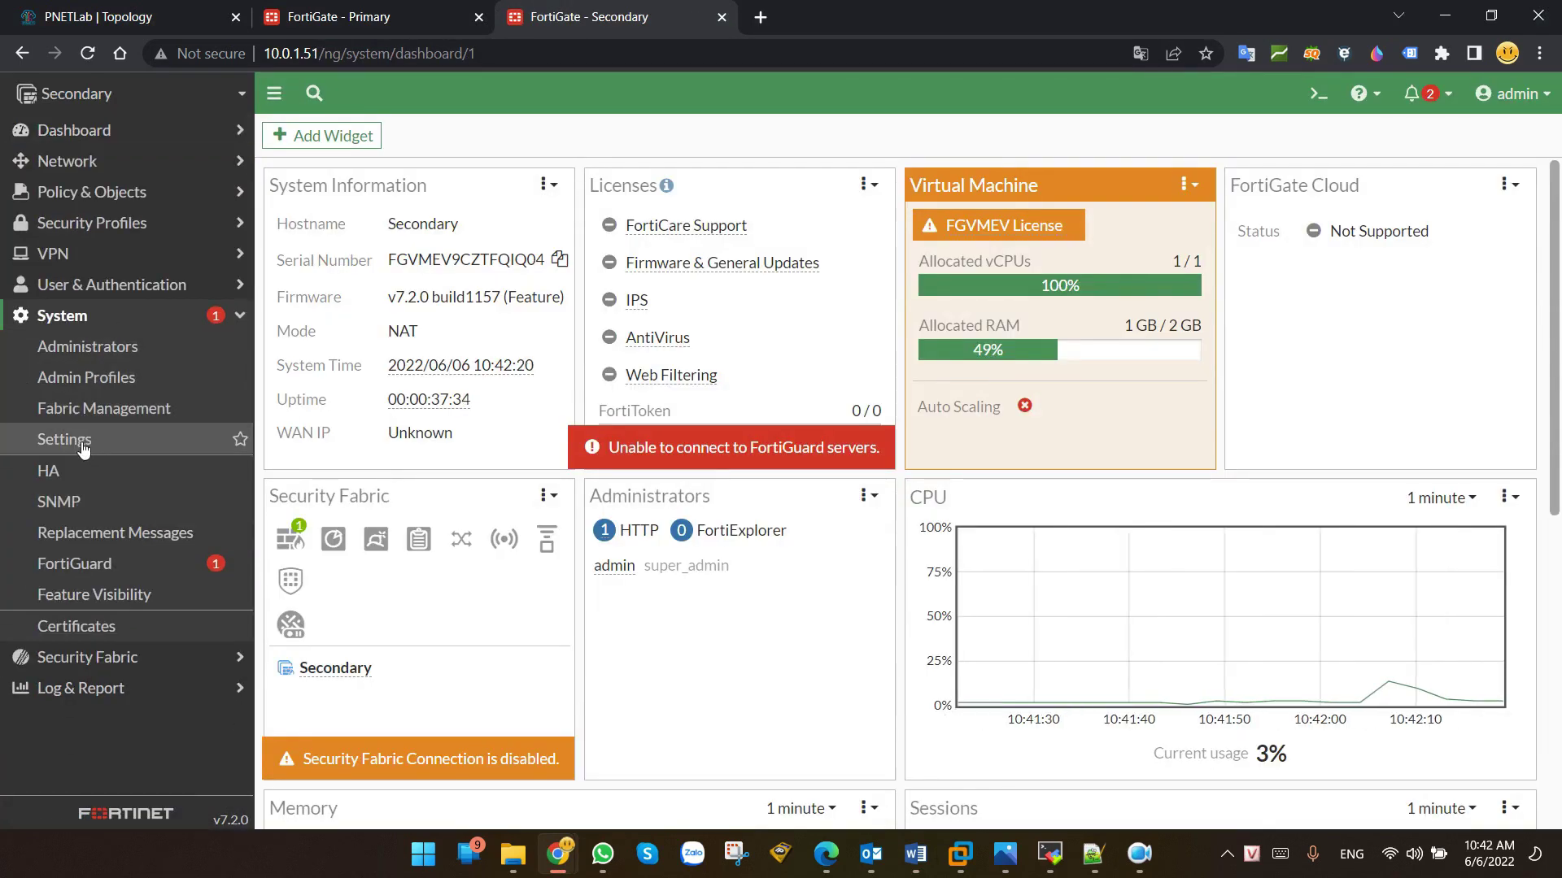
{"action": "left_click", "coordinate": [65, 440]}
{"action": "left_click", "coordinate": [49, 471]}
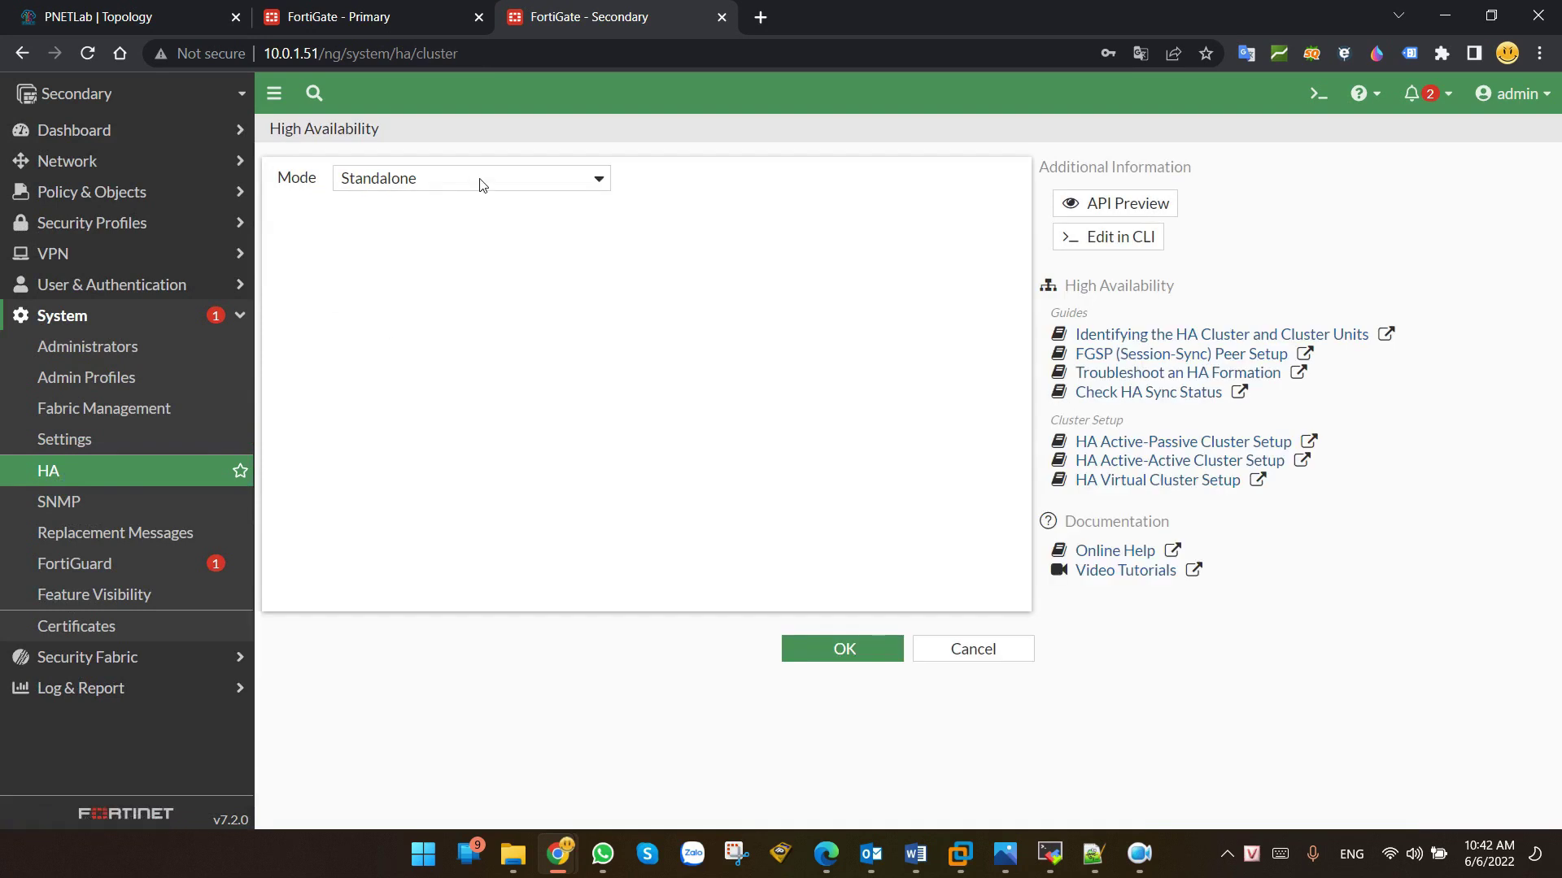
Step: Set the Secondary to Active-Active, priority 120, group HA, with the cluster password
{"action": "left_click", "coordinate": [479, 185]}
{"action": "left_click", "coordinate": [419, 218]}
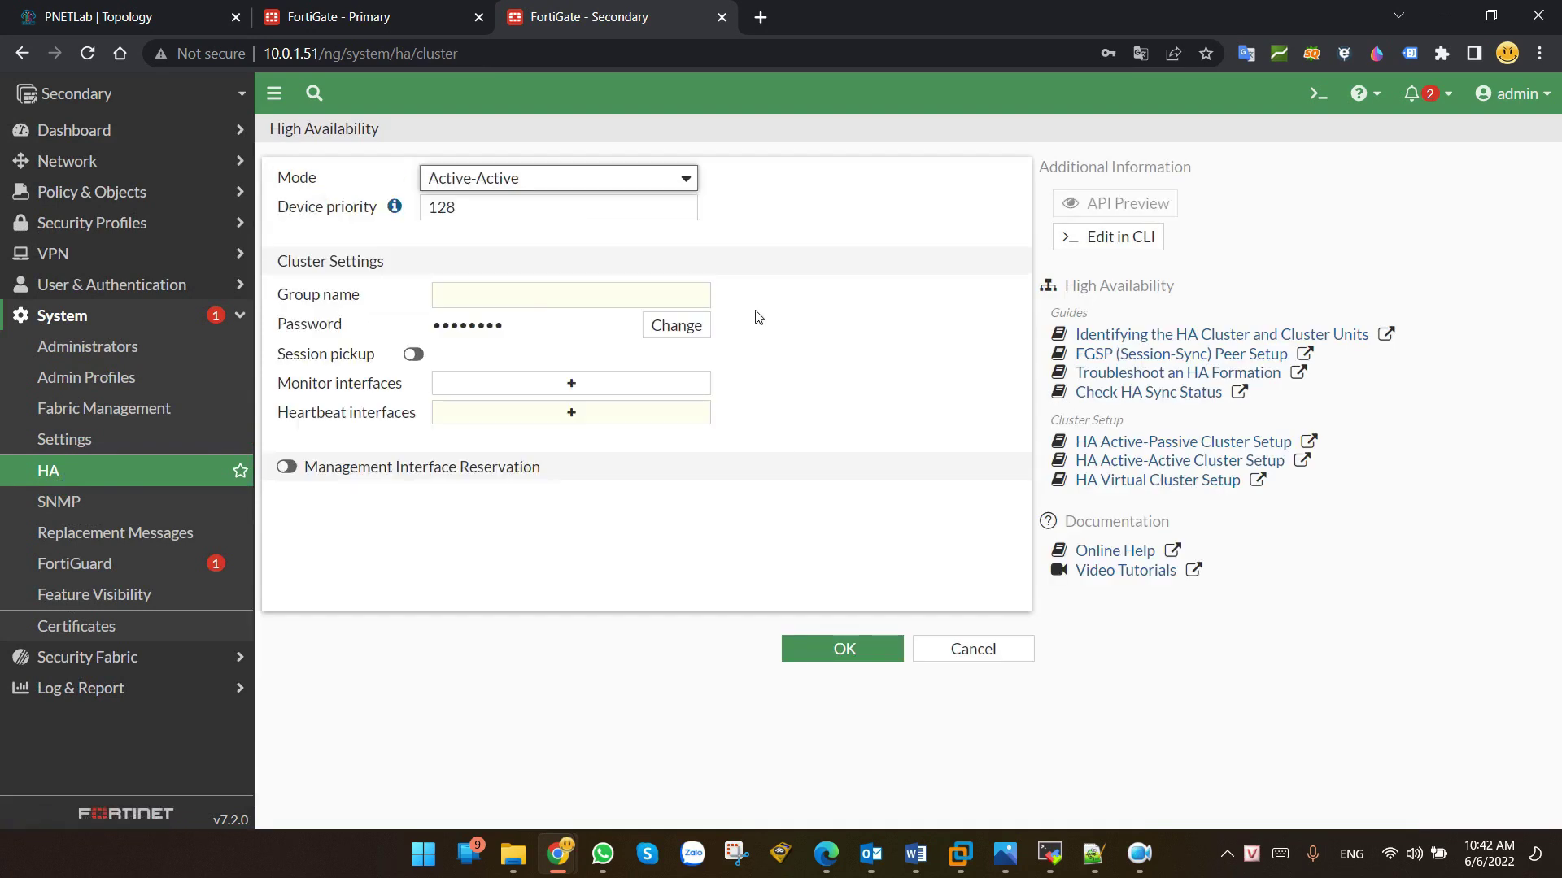
{"action": "double_click", "coordinate": [468, 207]}
{"action": "type", "text": "120"}
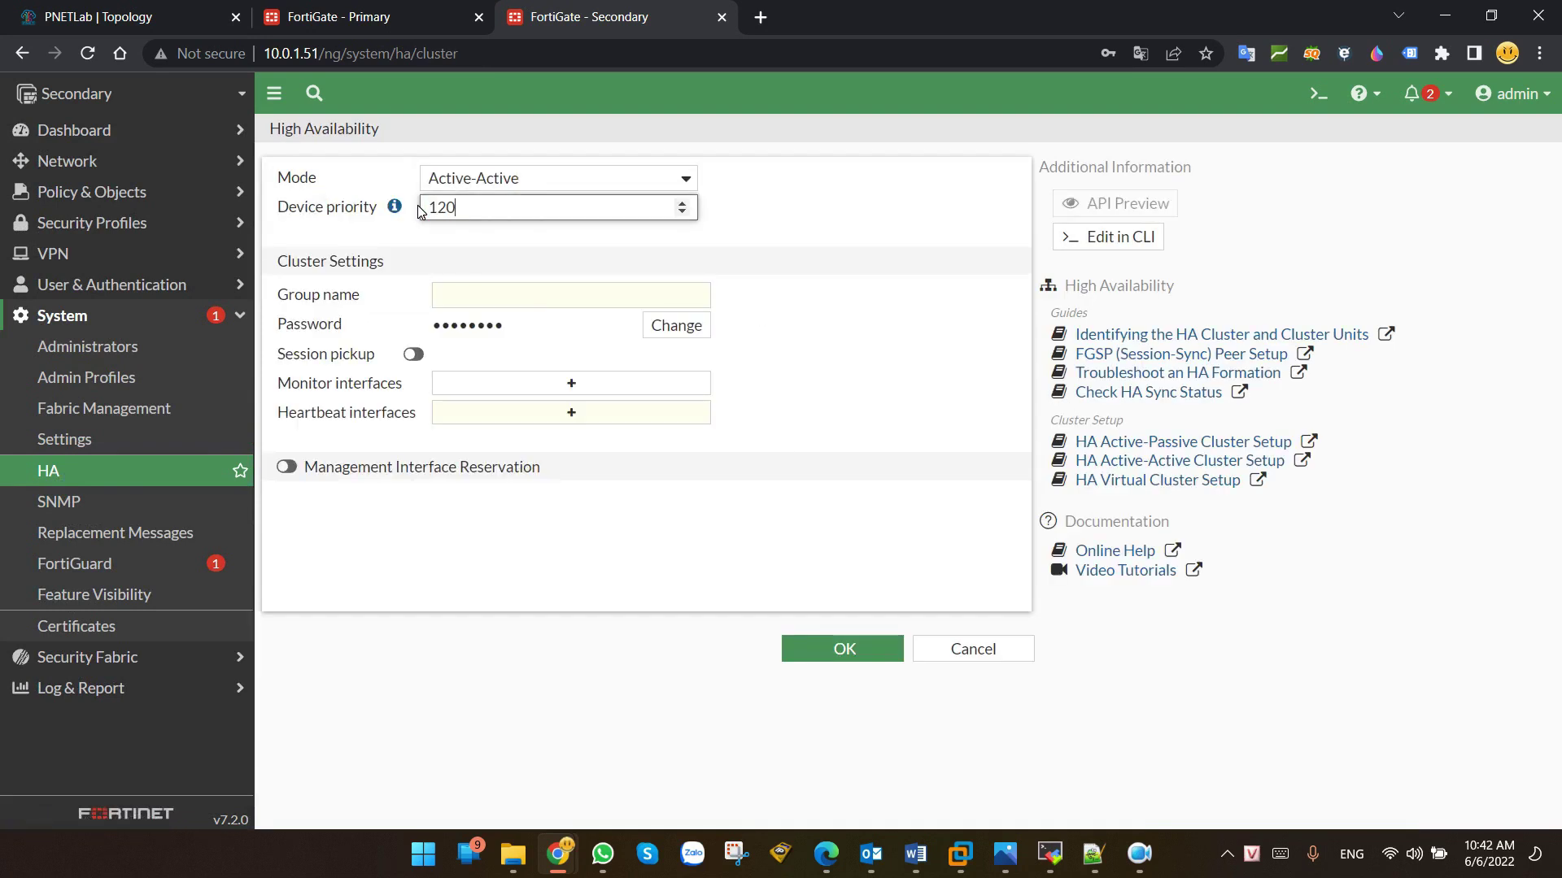
{"action": "left_click", "coordinate": [501, 304]}
{"action": "type", "text": "HA"}
{"action": "left_click", "coordinate": [672, 325]}
{"action": "type", "text": "123"}
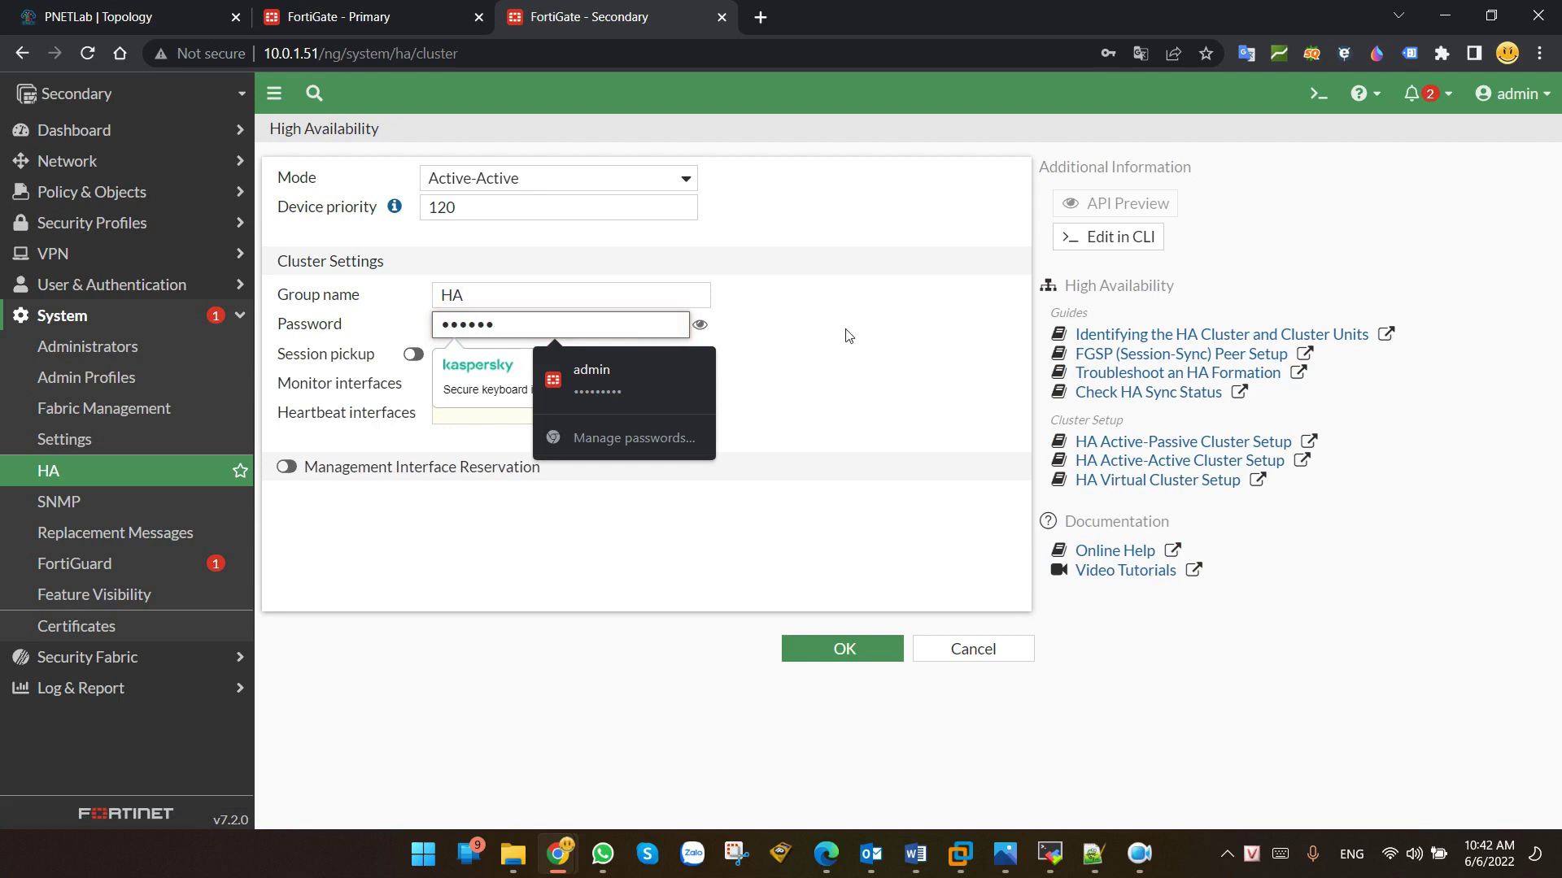
{"action": "left_click", "coordinate": [763, 351]}
Step: Monitor port3 and port4, and use port1 and port2 as heartbeat interfaces
{"action": "left_click", "coordinate": [562, 383]}
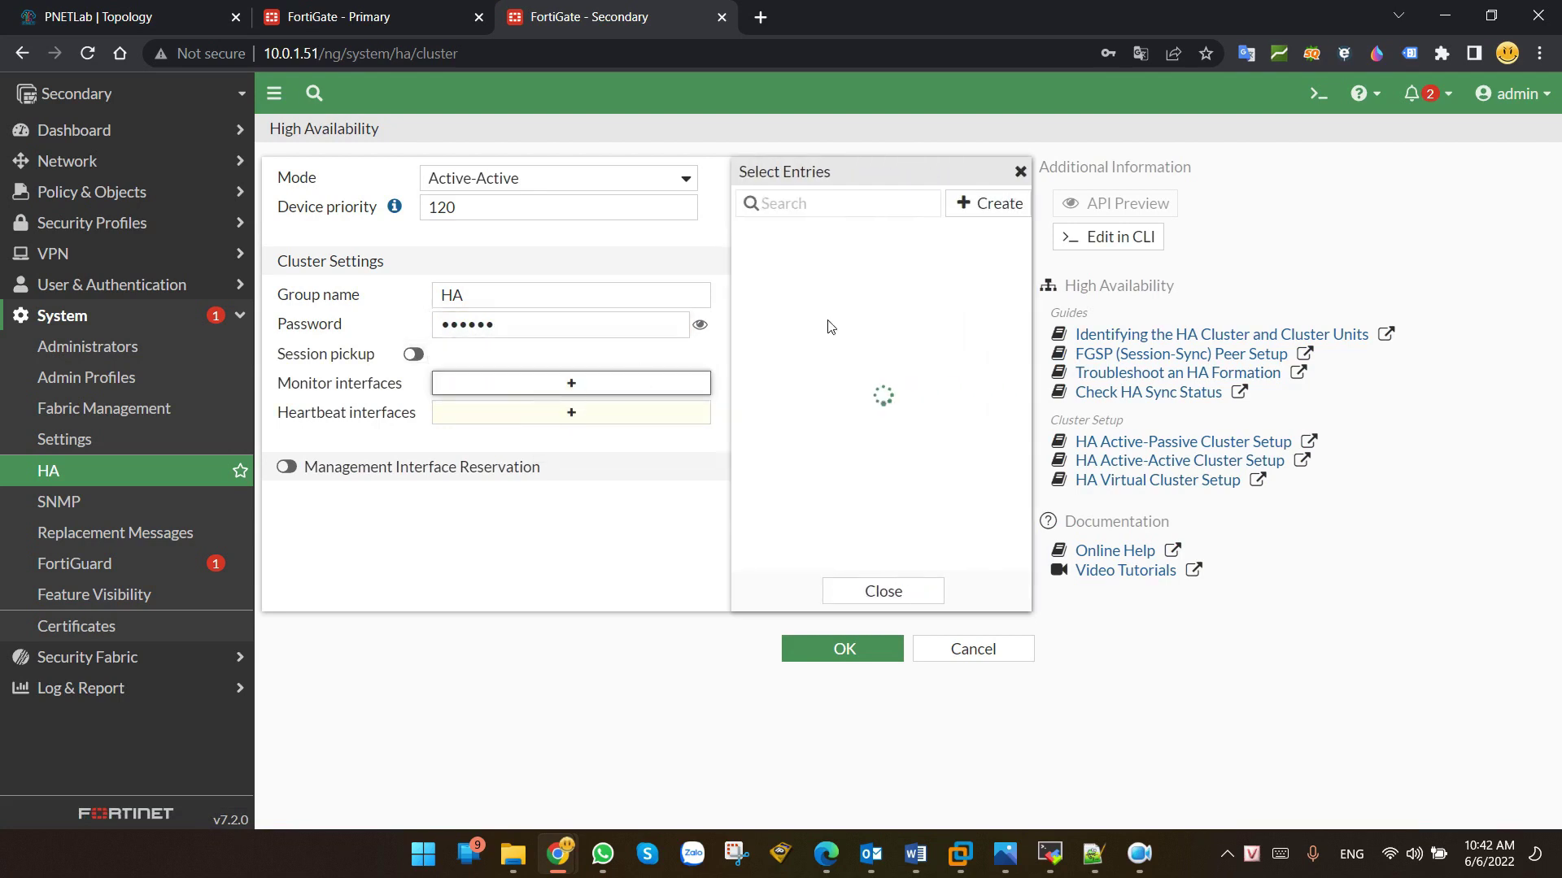
{"action": "left_click", "coordinate": [805, 285]}
{"action": "left_click", "coordinate": [805, 308]}
{"action": "left_click", "coordinate": [567, 458]}
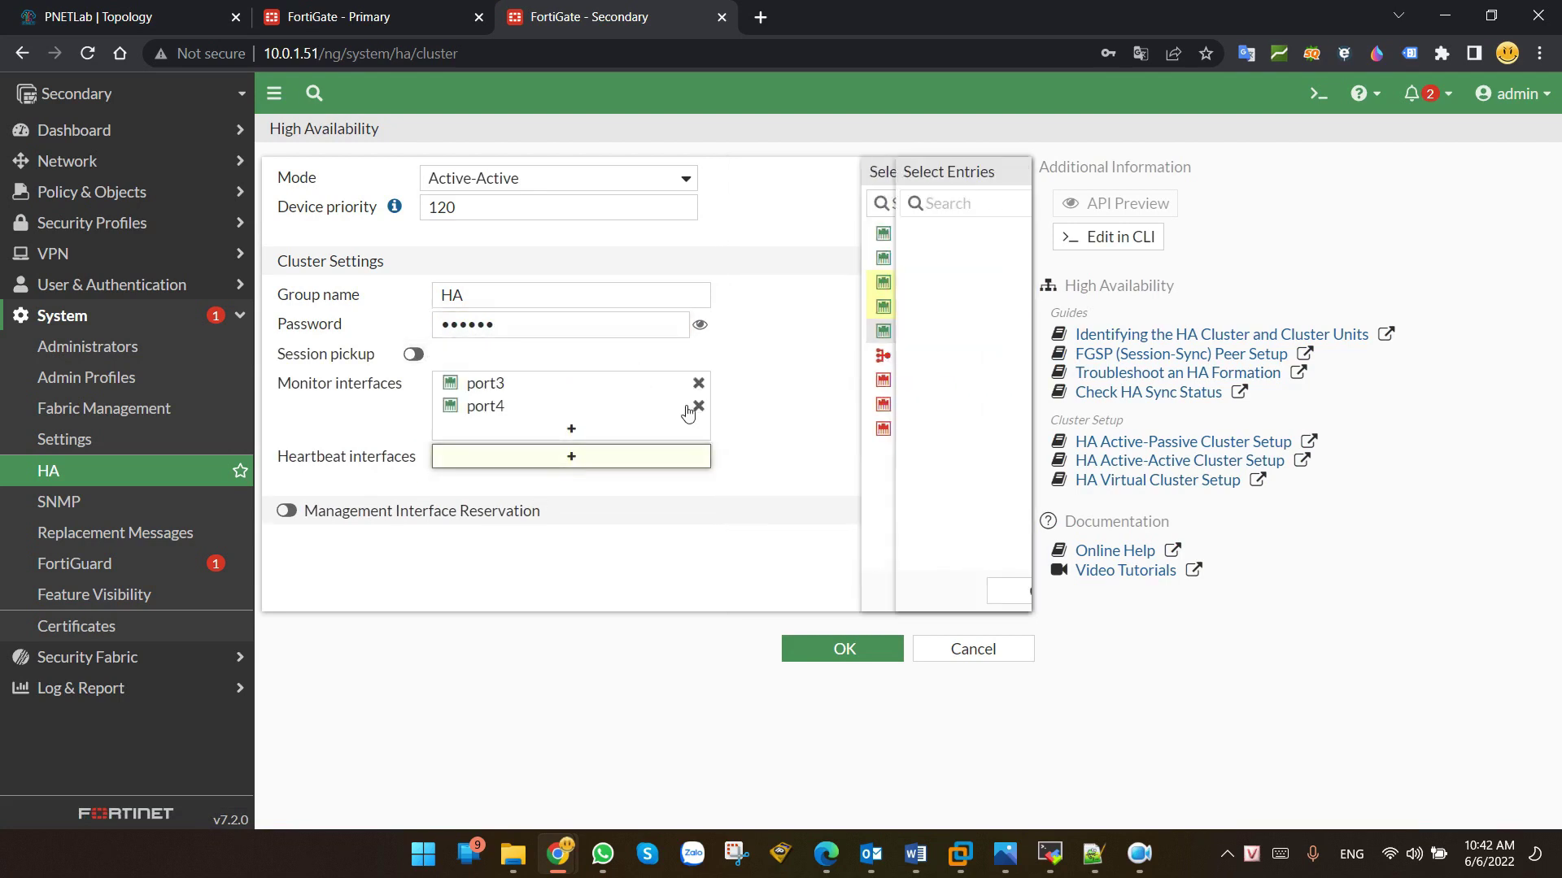
{"action": "left_click", "coordinate": [801, 236]}
{"action": "left_click", "coordinate": [801, 258]}
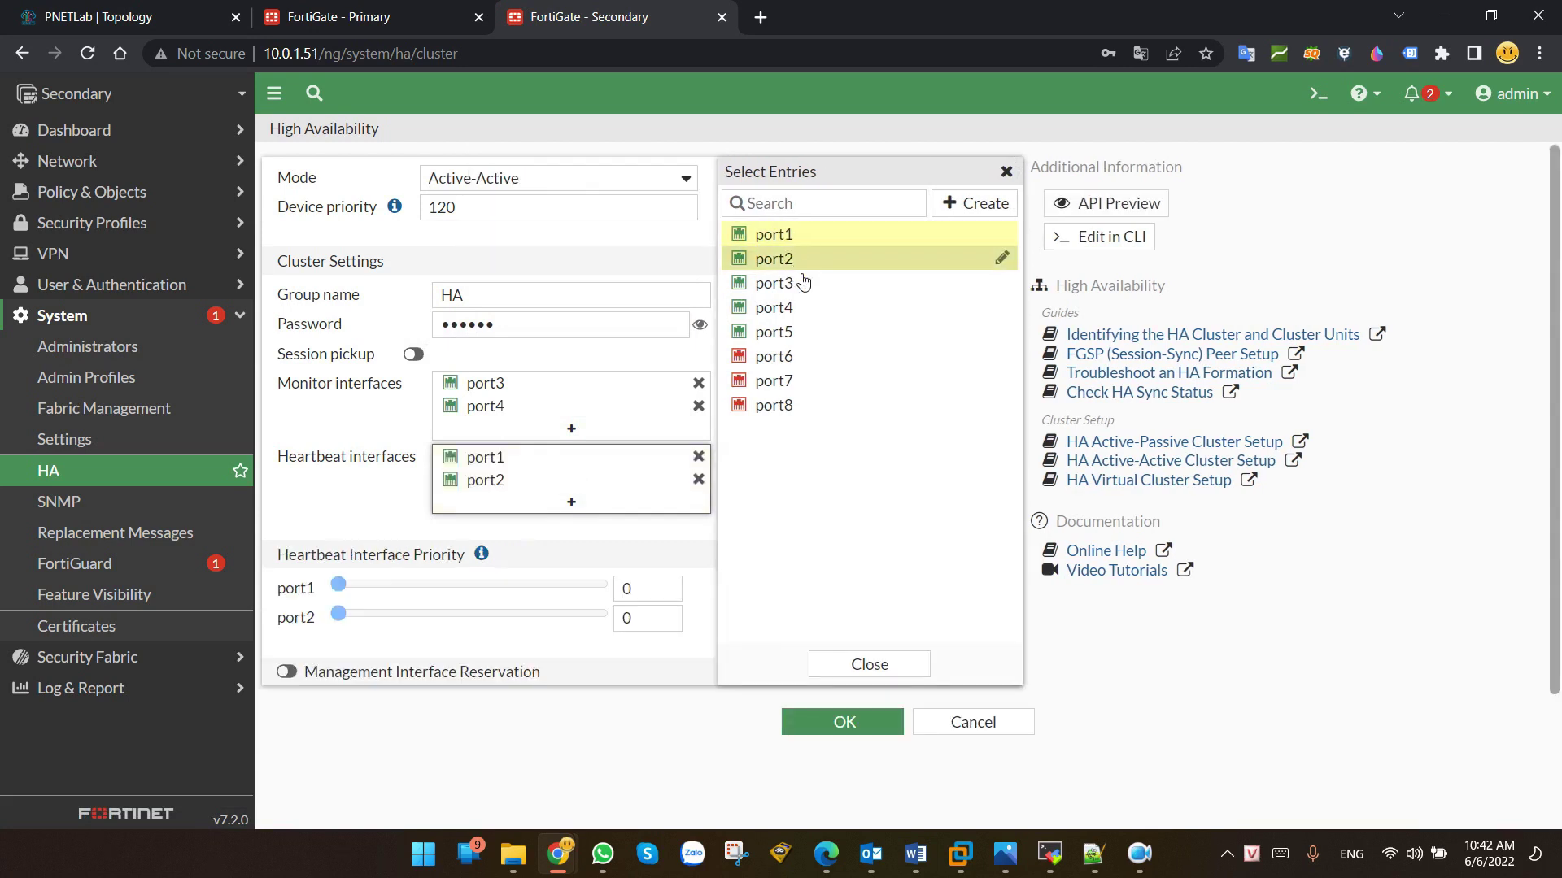
Step: Reserve port5 for management and save the Secondary's HA configuration
{"action": "left_click", "coordinate": [287, 671]}
{"action": "scroll", "coordinate": [425, 690], "scroll_direction": "down", "scroll_amount": 1}
{"action": "left_click", "coordinate": [505, 633]}
{"action": "left_click", "coordinate": [491, 791]}
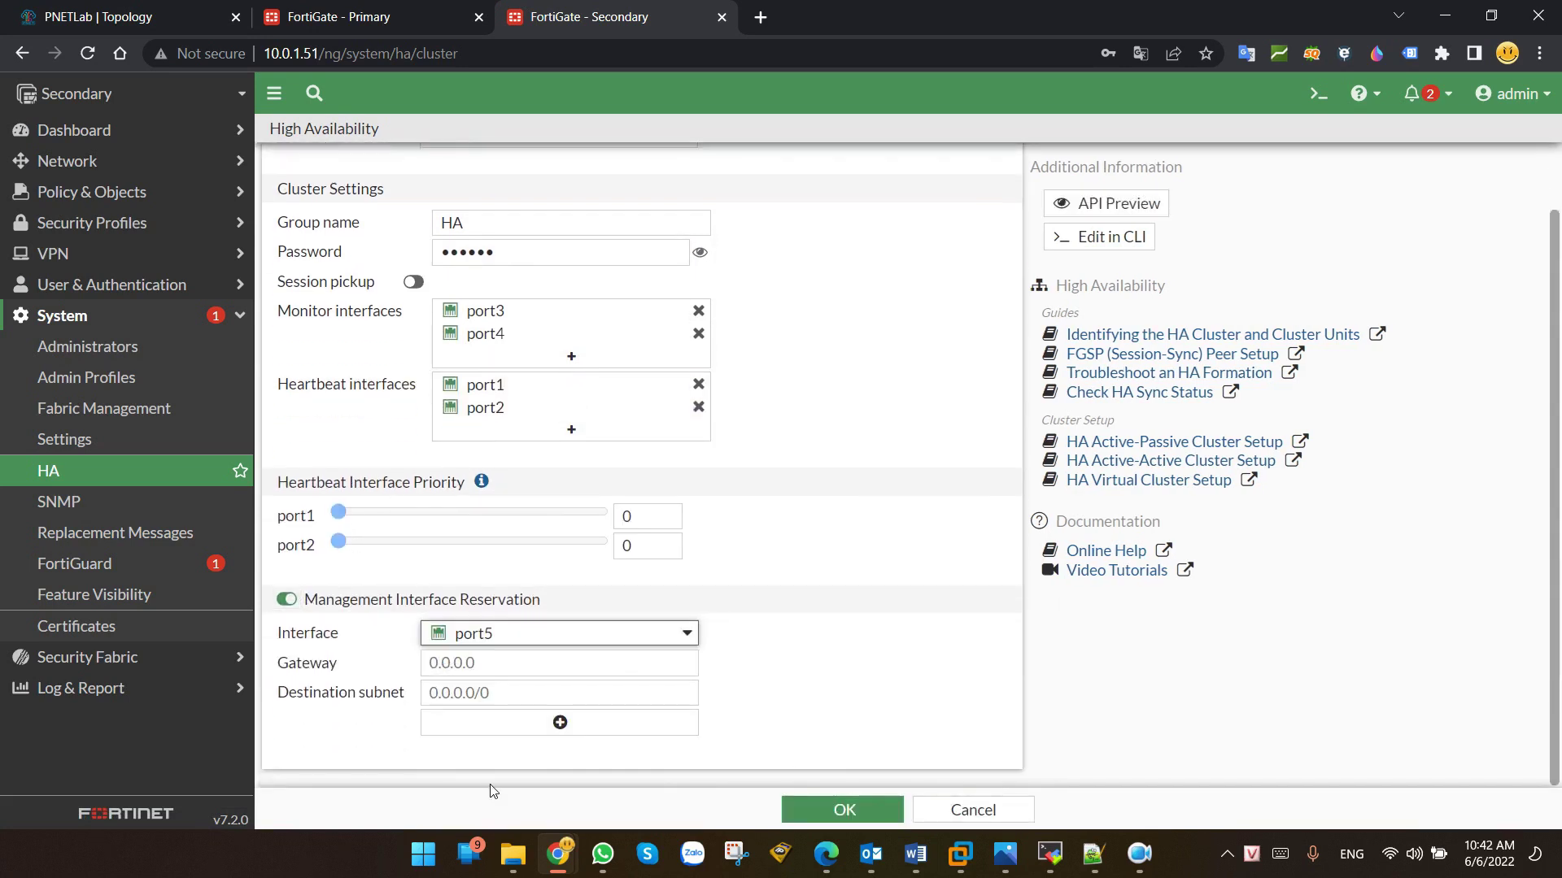
{"action": "left_click", "coordinate": [862, 809]}
{"action": "left_click", "coordinate": [1209, 81]}
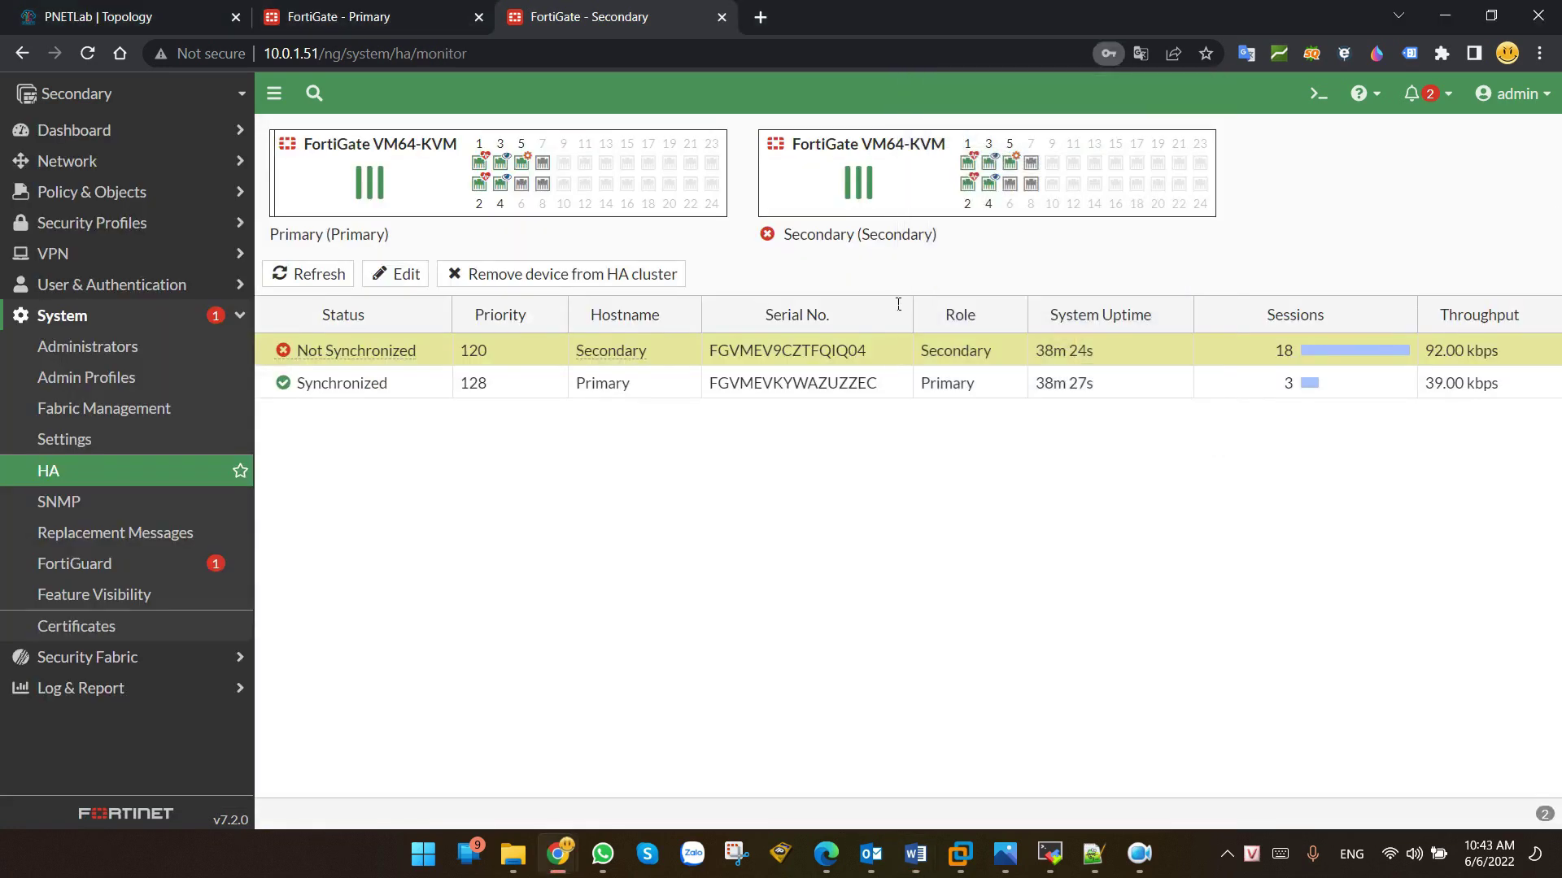
Step: On the Primary's HA monitor, inspect the Secondary's out-of-sync status, then open the CLI Console
{"action": "left_click", "coordinate": [308, 6]}
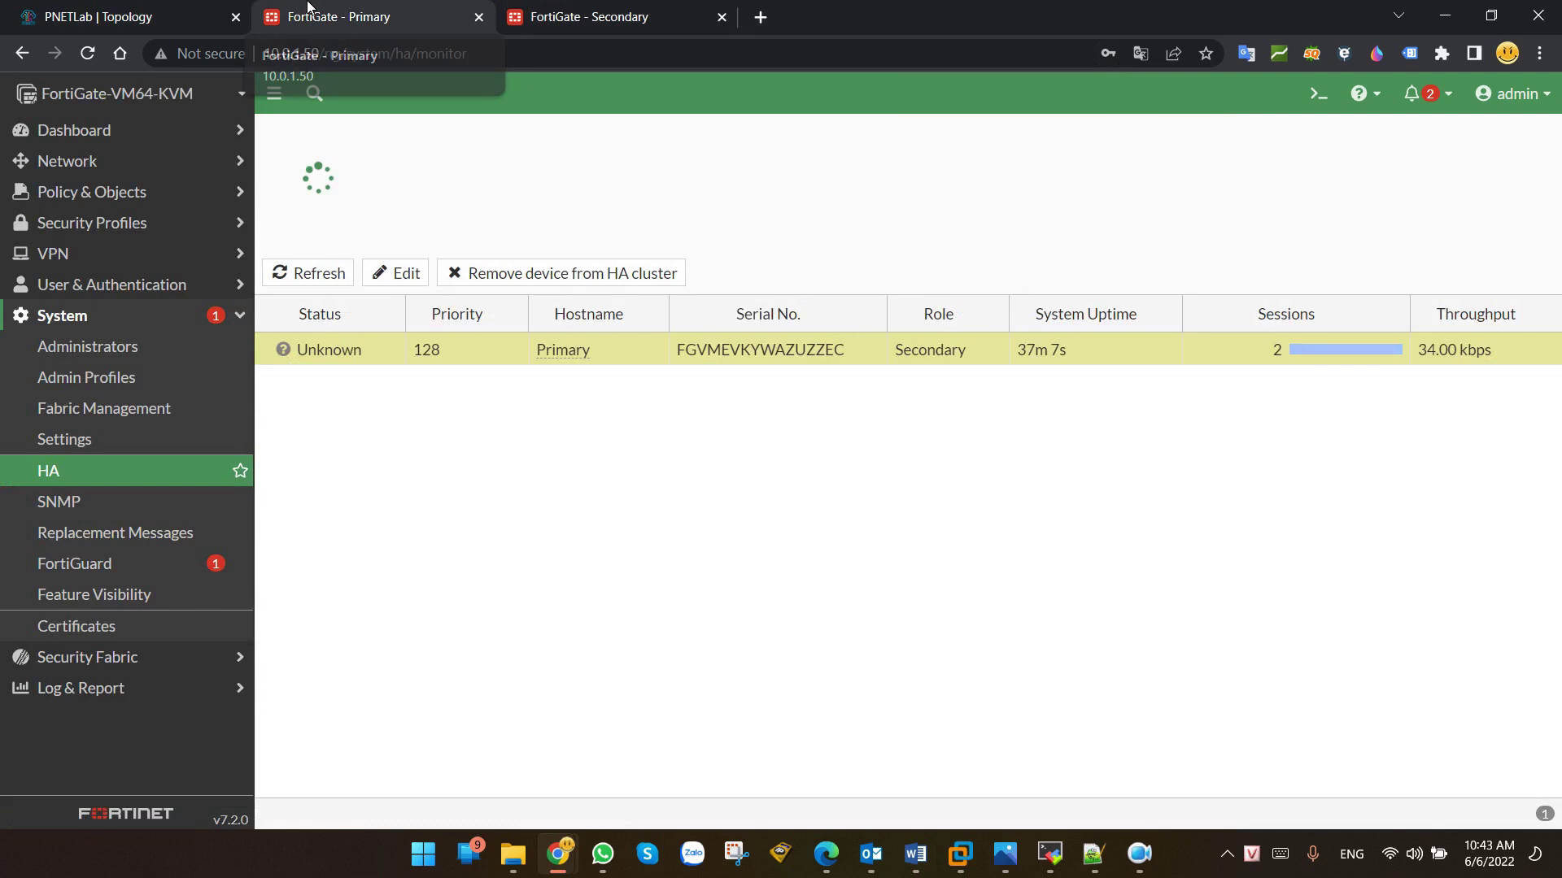
{"action": "left_click", "coordinate": [69, 478]}
{"action": "left_click", "coordinate": [767, 387]}
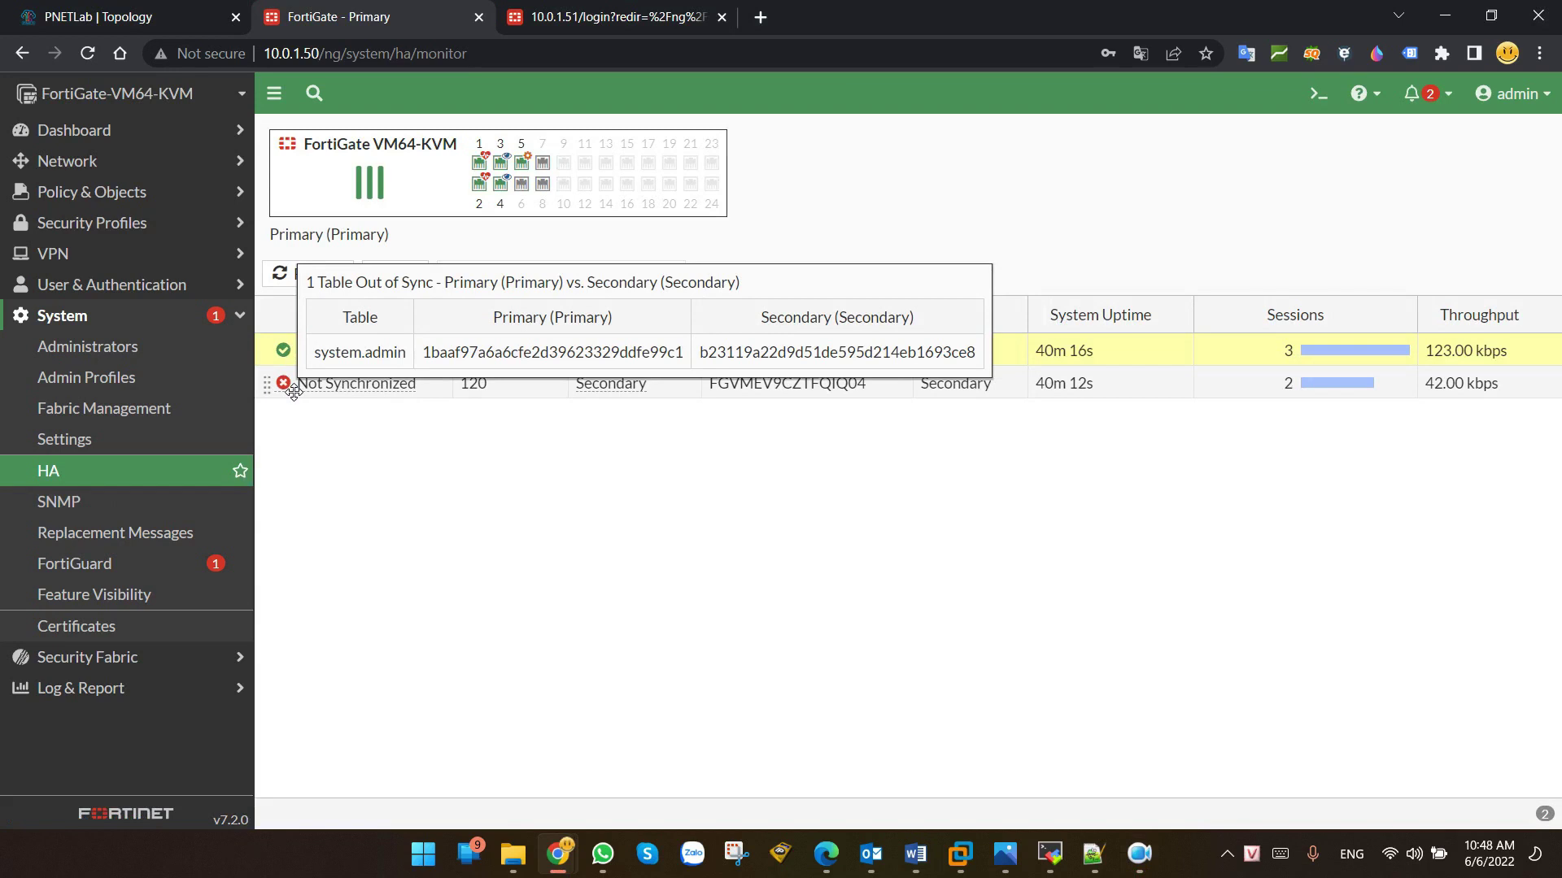
{"action": "left_click", "coordinate": [1318, 95]}
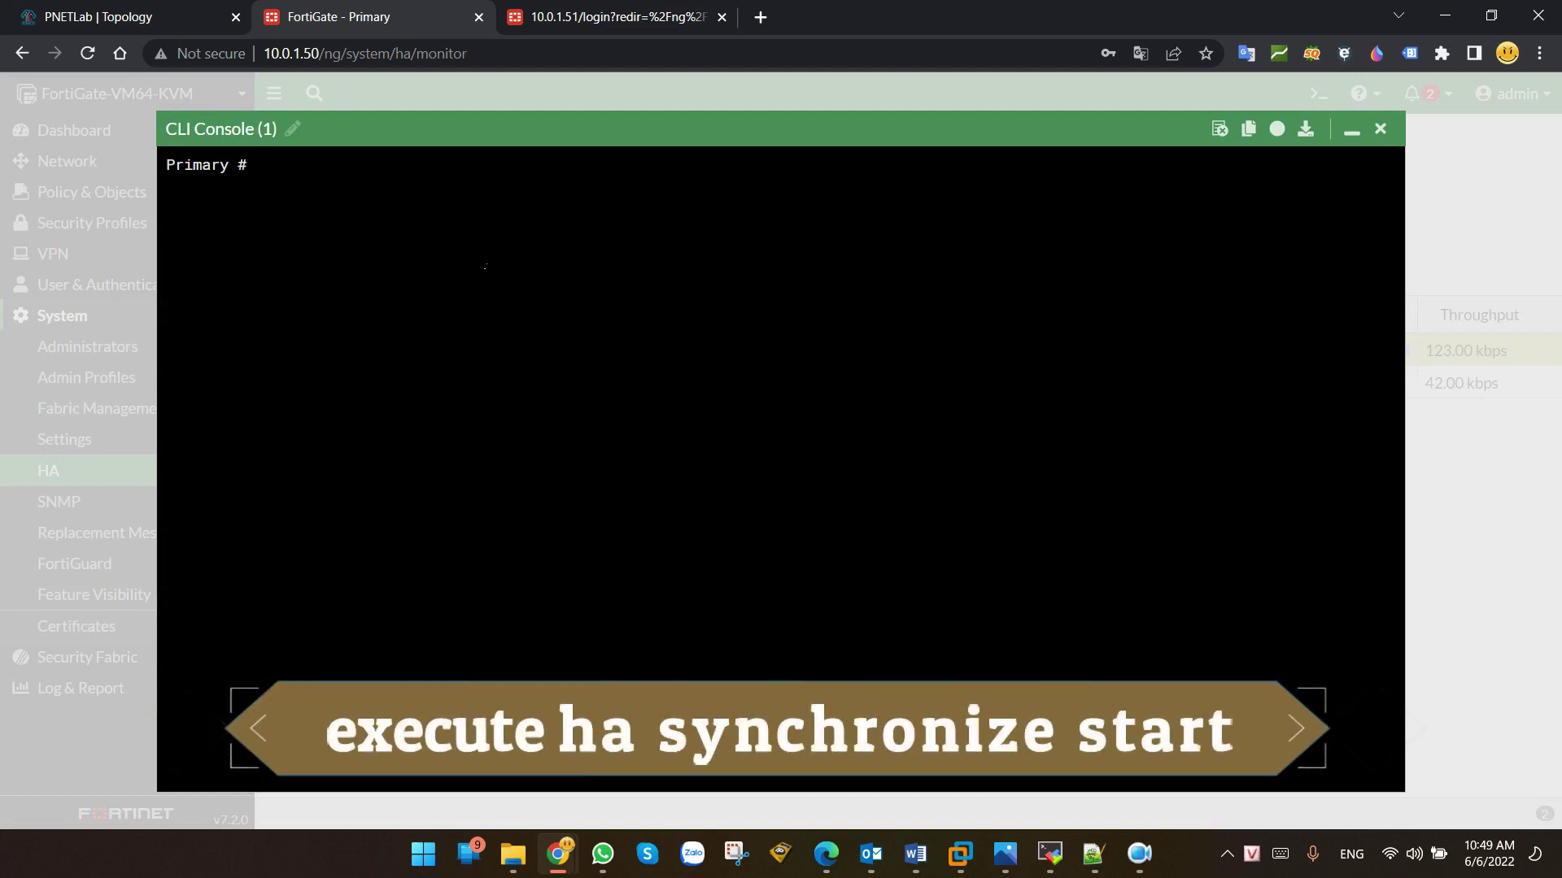
Step: Run 'execute ha synchronize start' in the CLI Console
{"action": "type", "text": "execute"}
{"action": "type", "text": " ha s"}
{"action": "type", "text": "y"}
{"action": "key", "text": "Tab"}
{"action": "key", "text": "question"}
{"action": "type", "text": "start"}
{"action": "key", "text": "Return"}
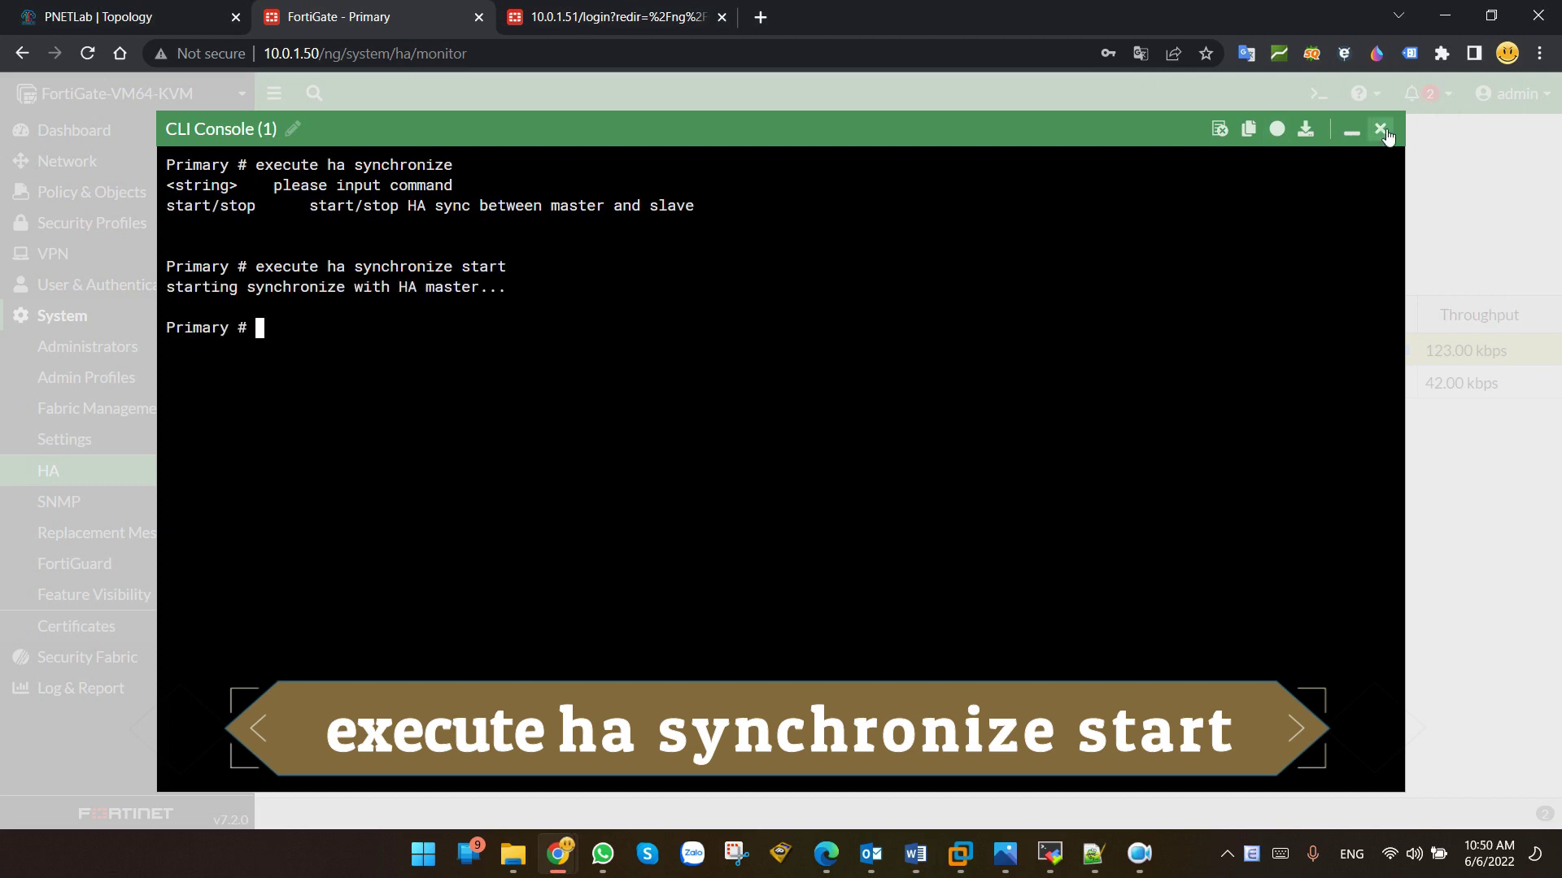
Step: Refresh the HA monitor and check the Secondary unit's row now shows Synchronized
{"action": "left_click", "coordinate": [1381, 129]}
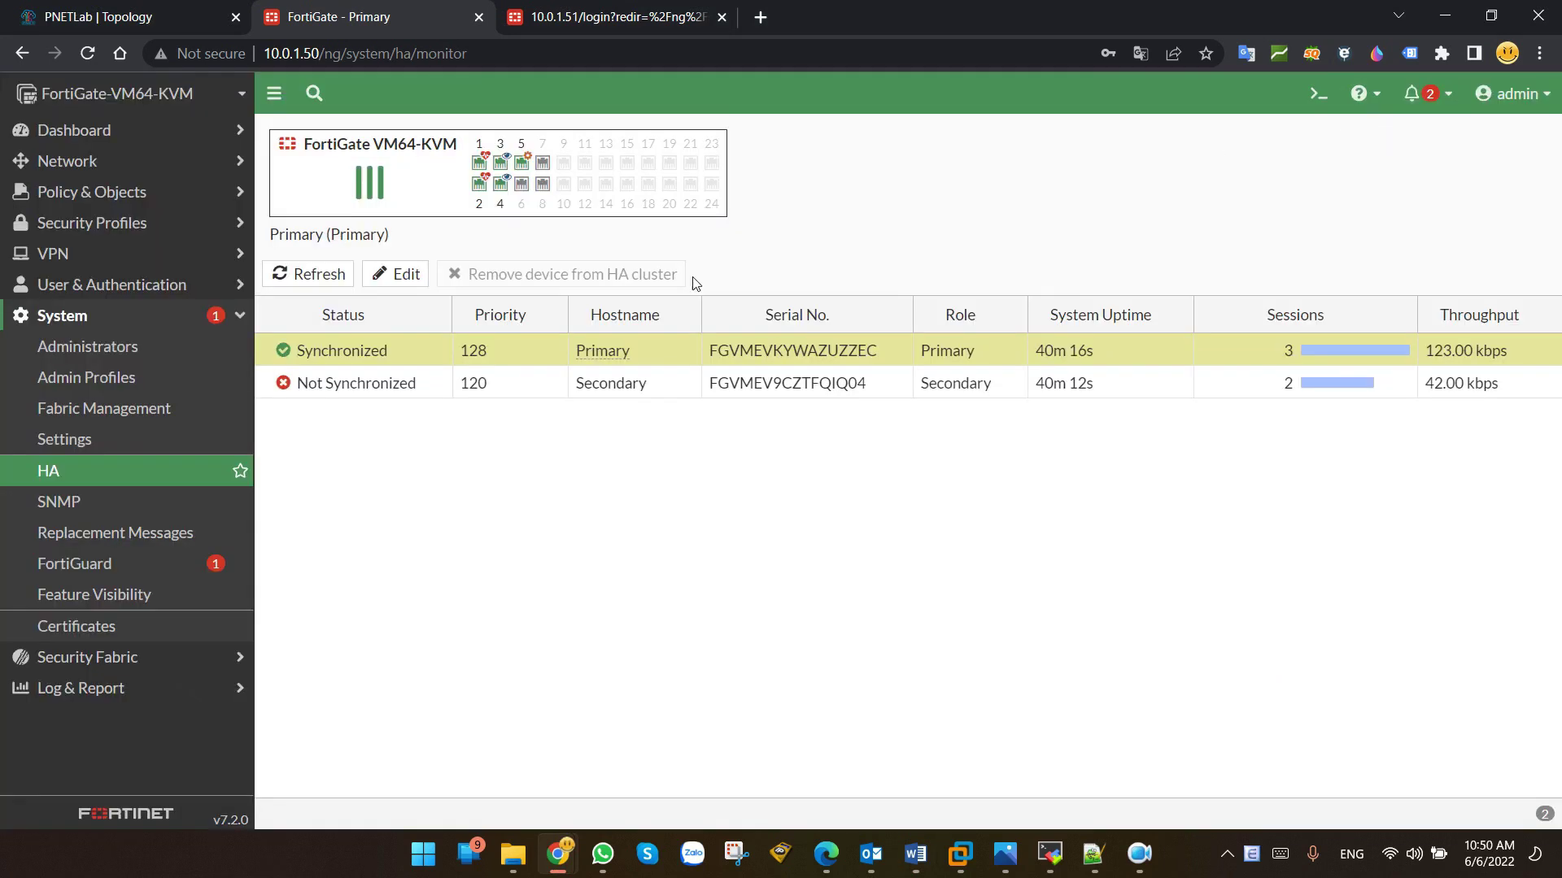
{"action": "left_click", "coordinate": [328, 278]}
{"action": "left_click", "coordinate": [385, 383]}
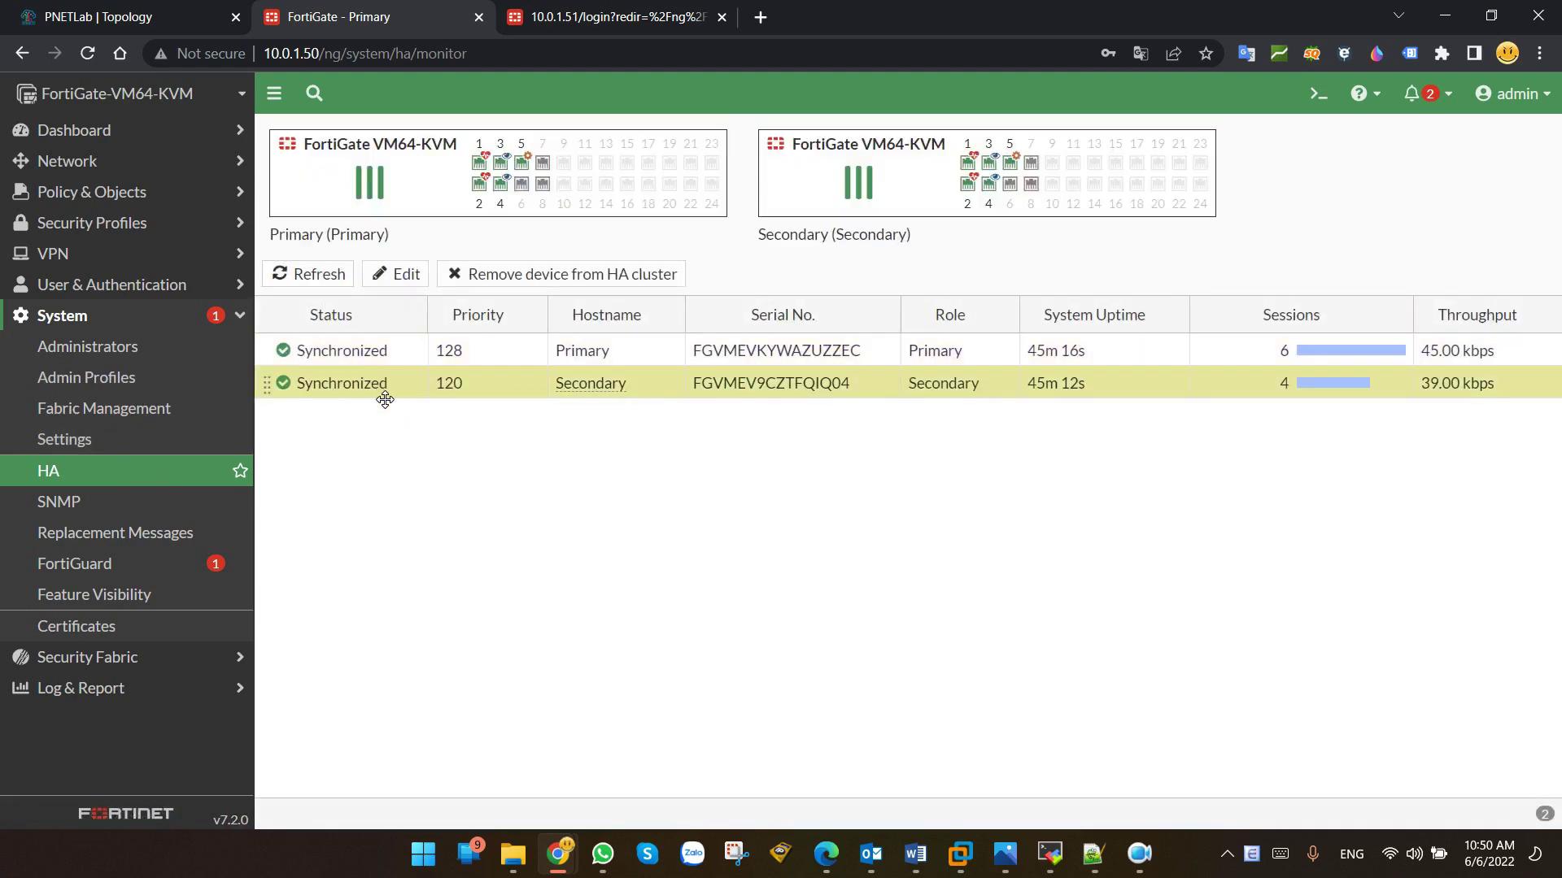
{"action": "key", "text": "alt+Tab"}
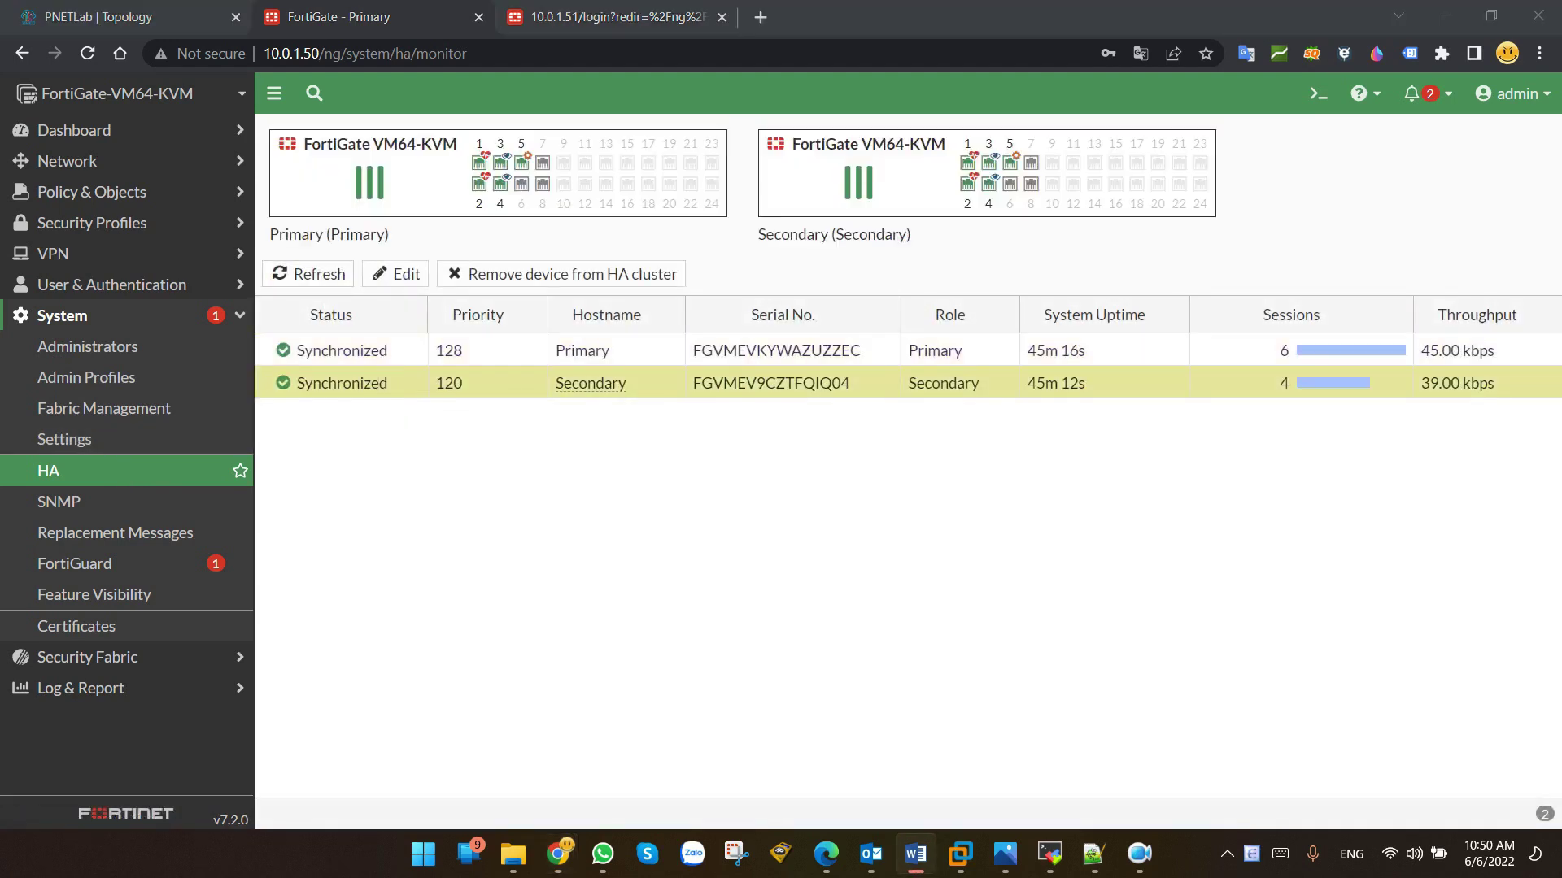
{"action": "left_click", "coordinate": [387, 372]}
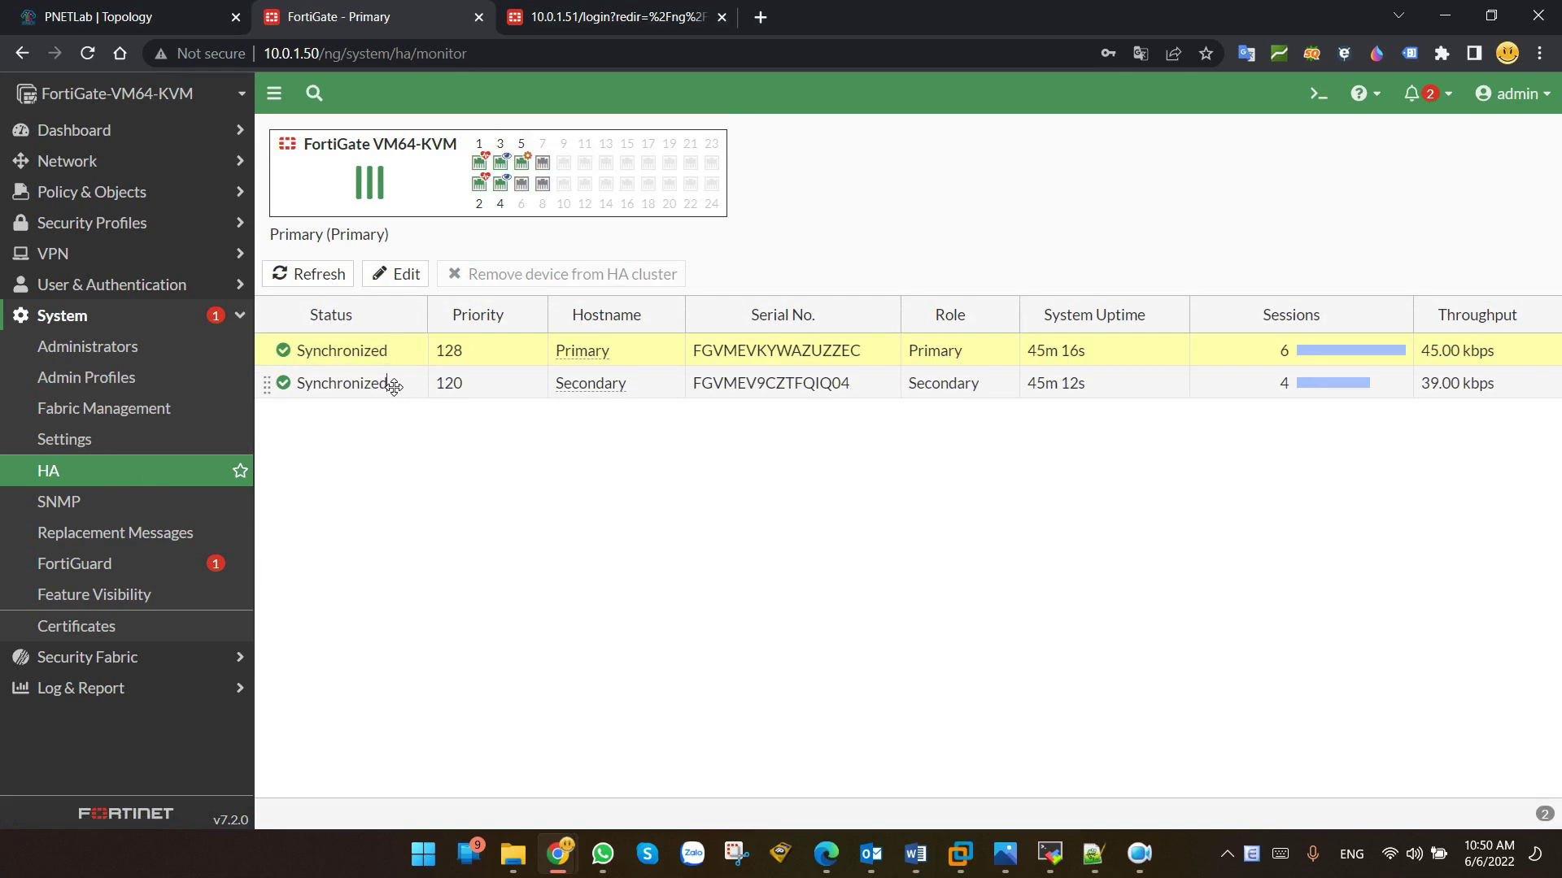
{"action": "left_click", "coordinate": [391, 384]}
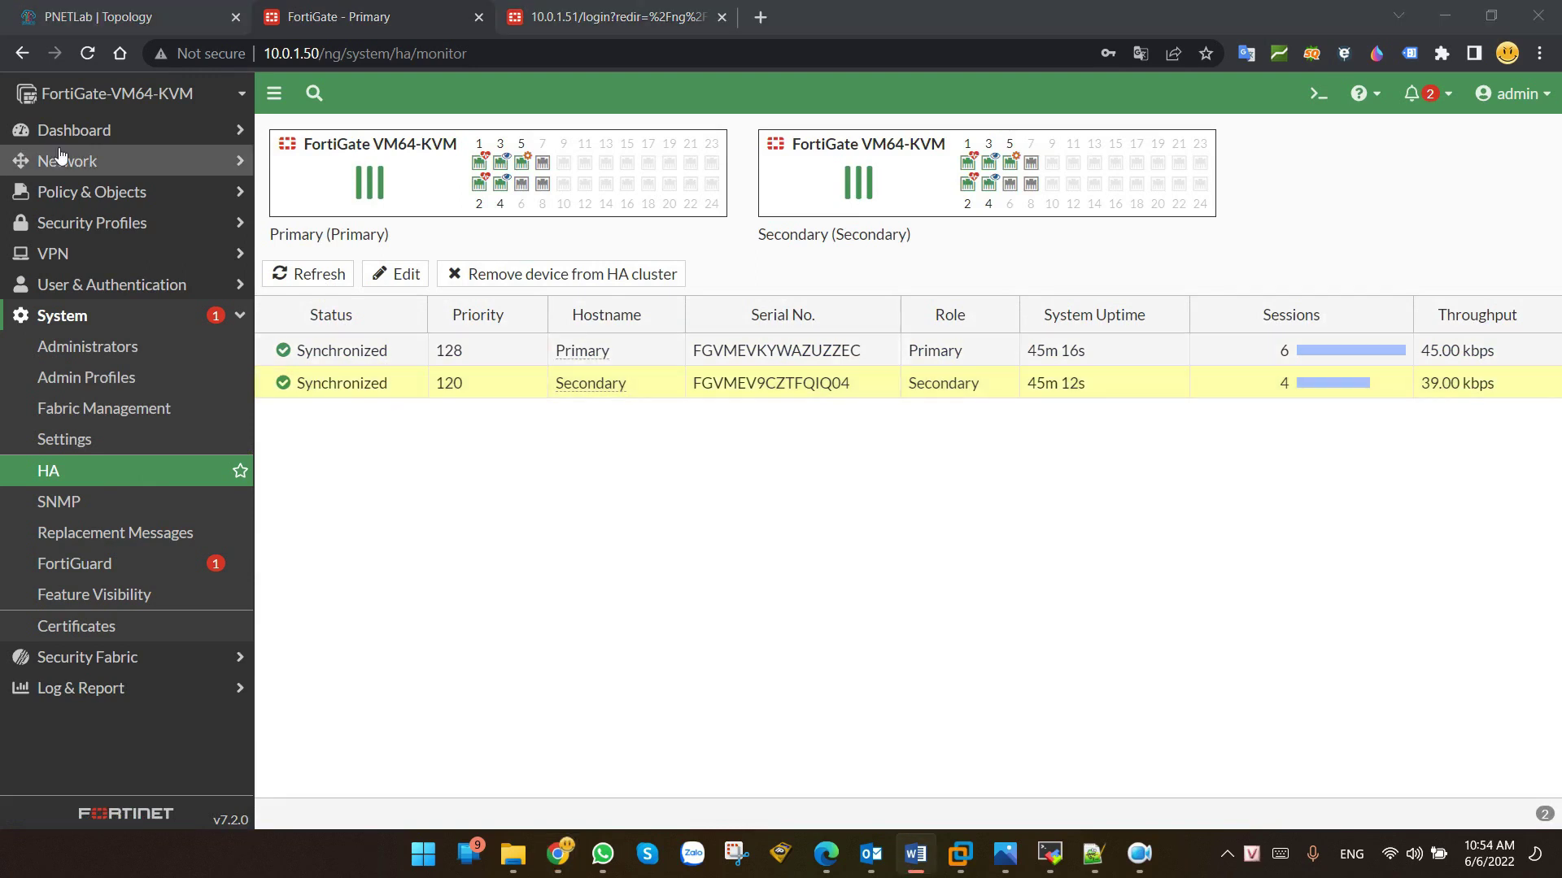
Step: Open port3 for editing from Network > Interfaces
{"action": "left_click", "coordinate": [73, 161]}
{"action": "left_click", "coordinate": [83, 192]}
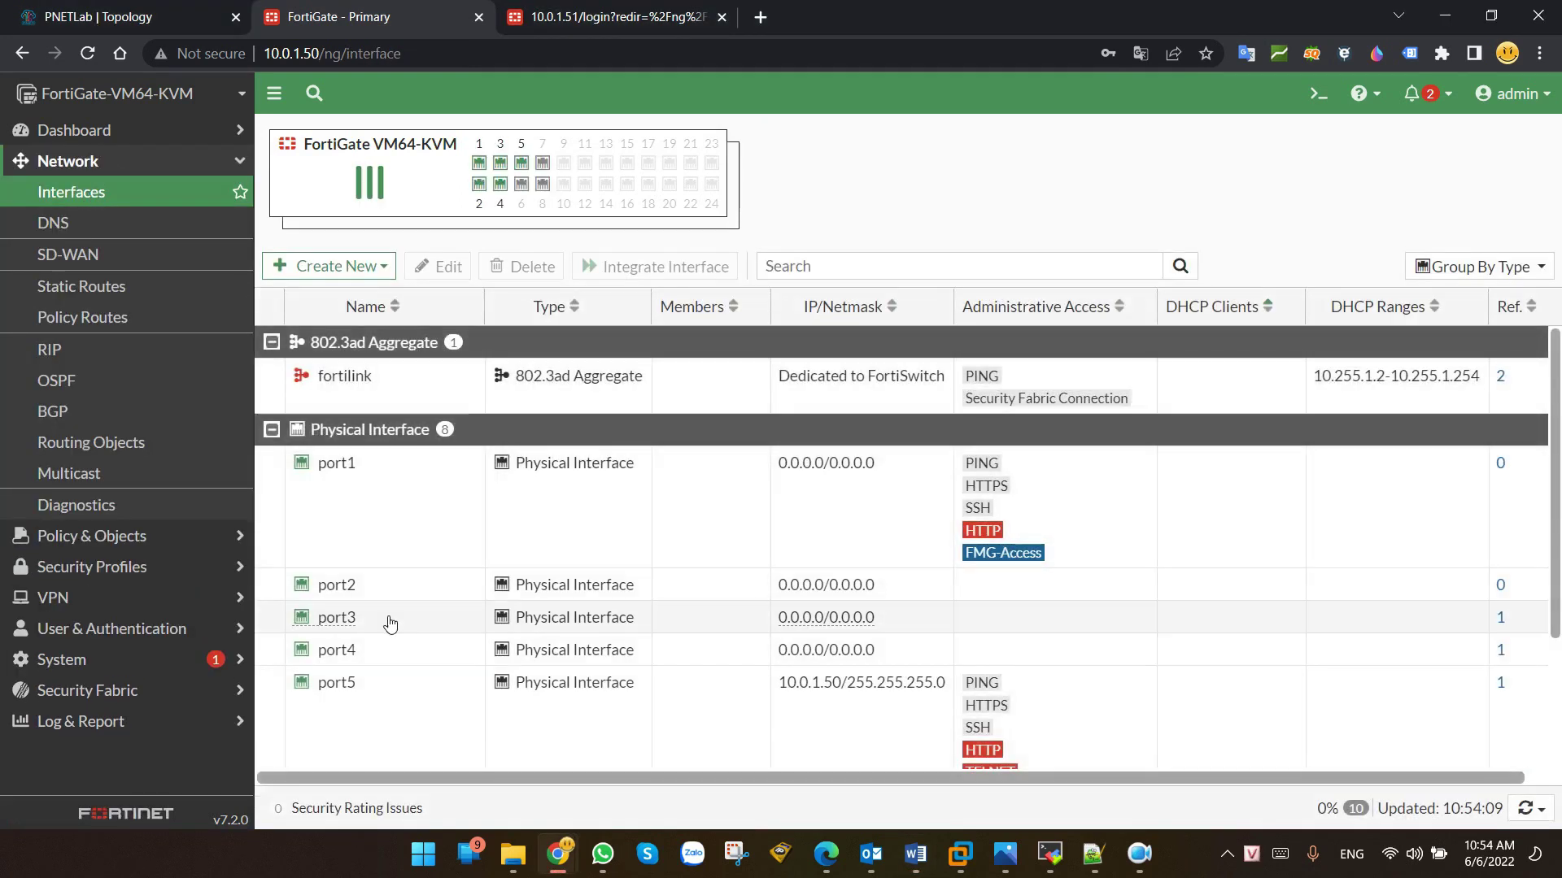
{"action": "left_click", "coordinate": [365, 622]}
{"action": "left_click", "coordinate": [438, 266]}
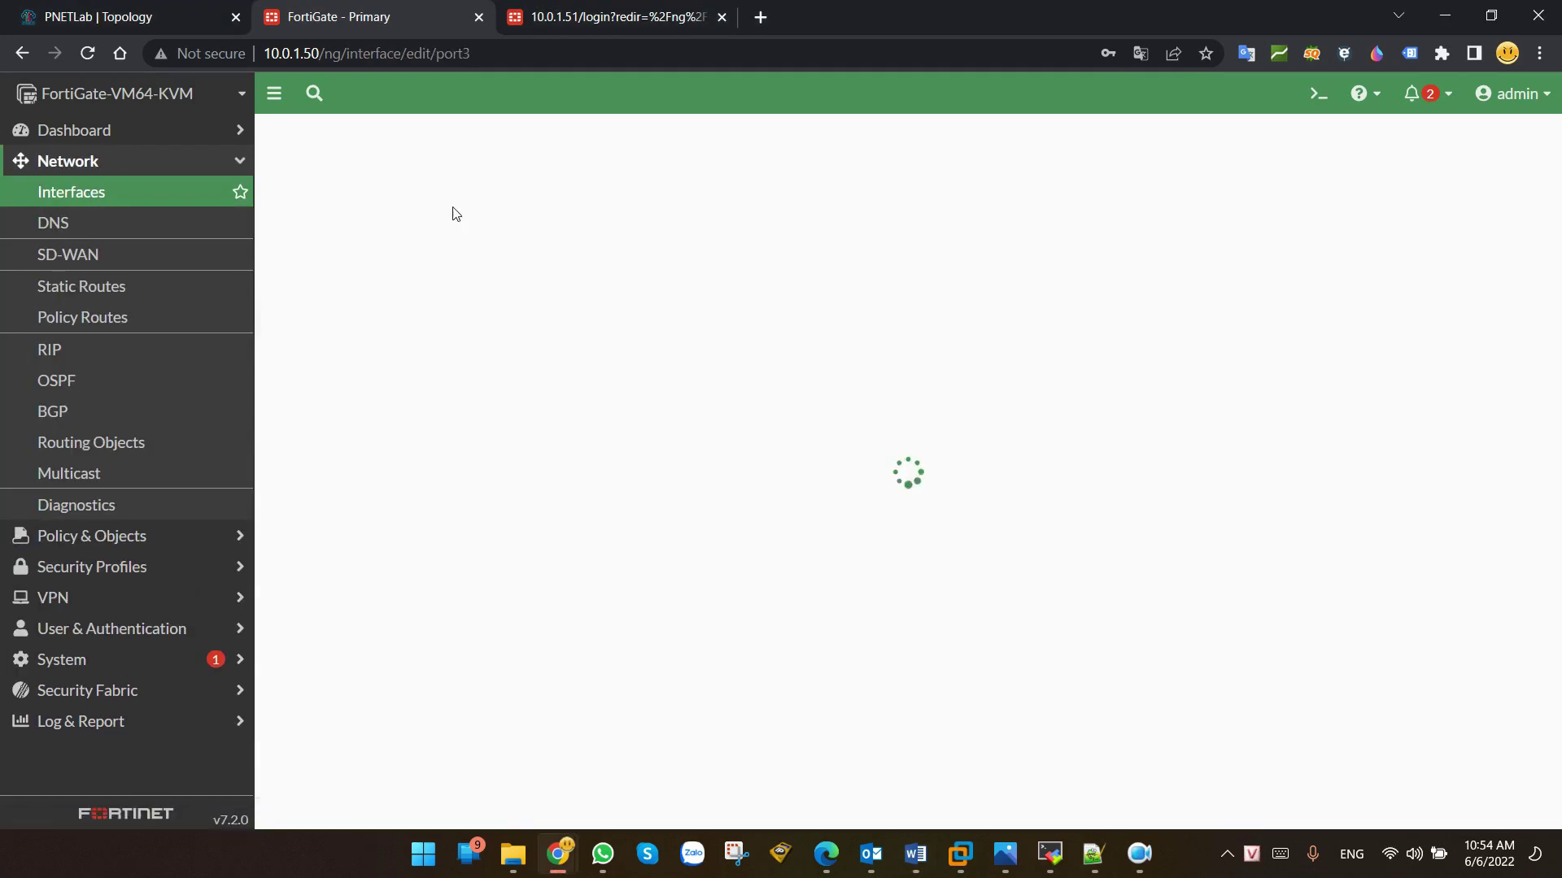
{"action": "left_click", "coordinate": [130, 17]}
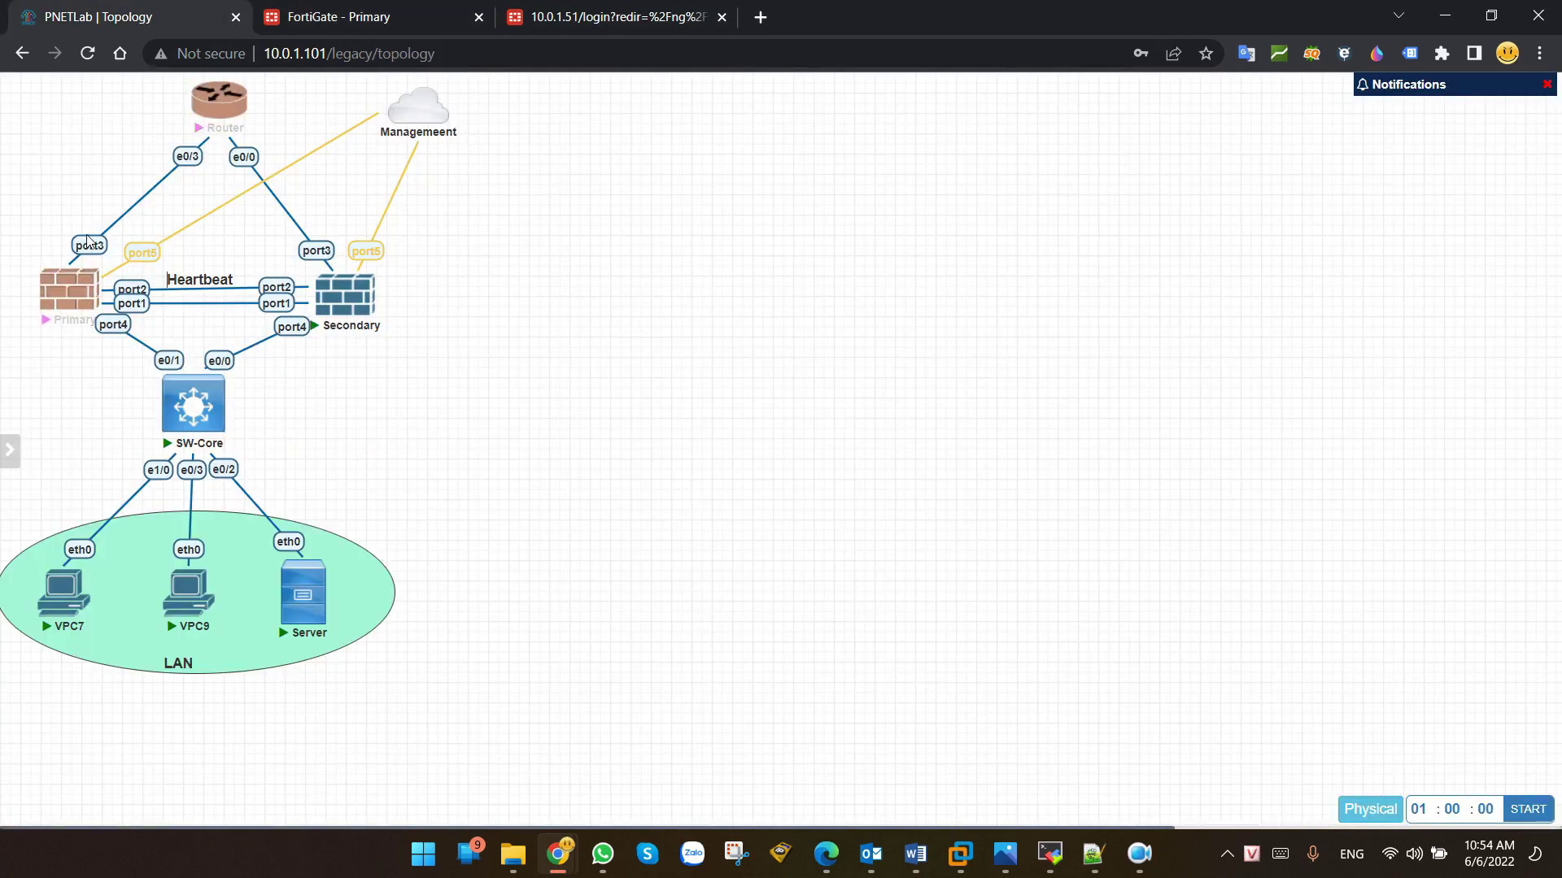
{"action": "left_click", "coordinate": [309, 16]}
Step: Set port3's alias to-Router and IP 10.0.0.1/24, allow HTTPS and PING, and save
{"action": "left_click", "coordinate": [414, 213]}
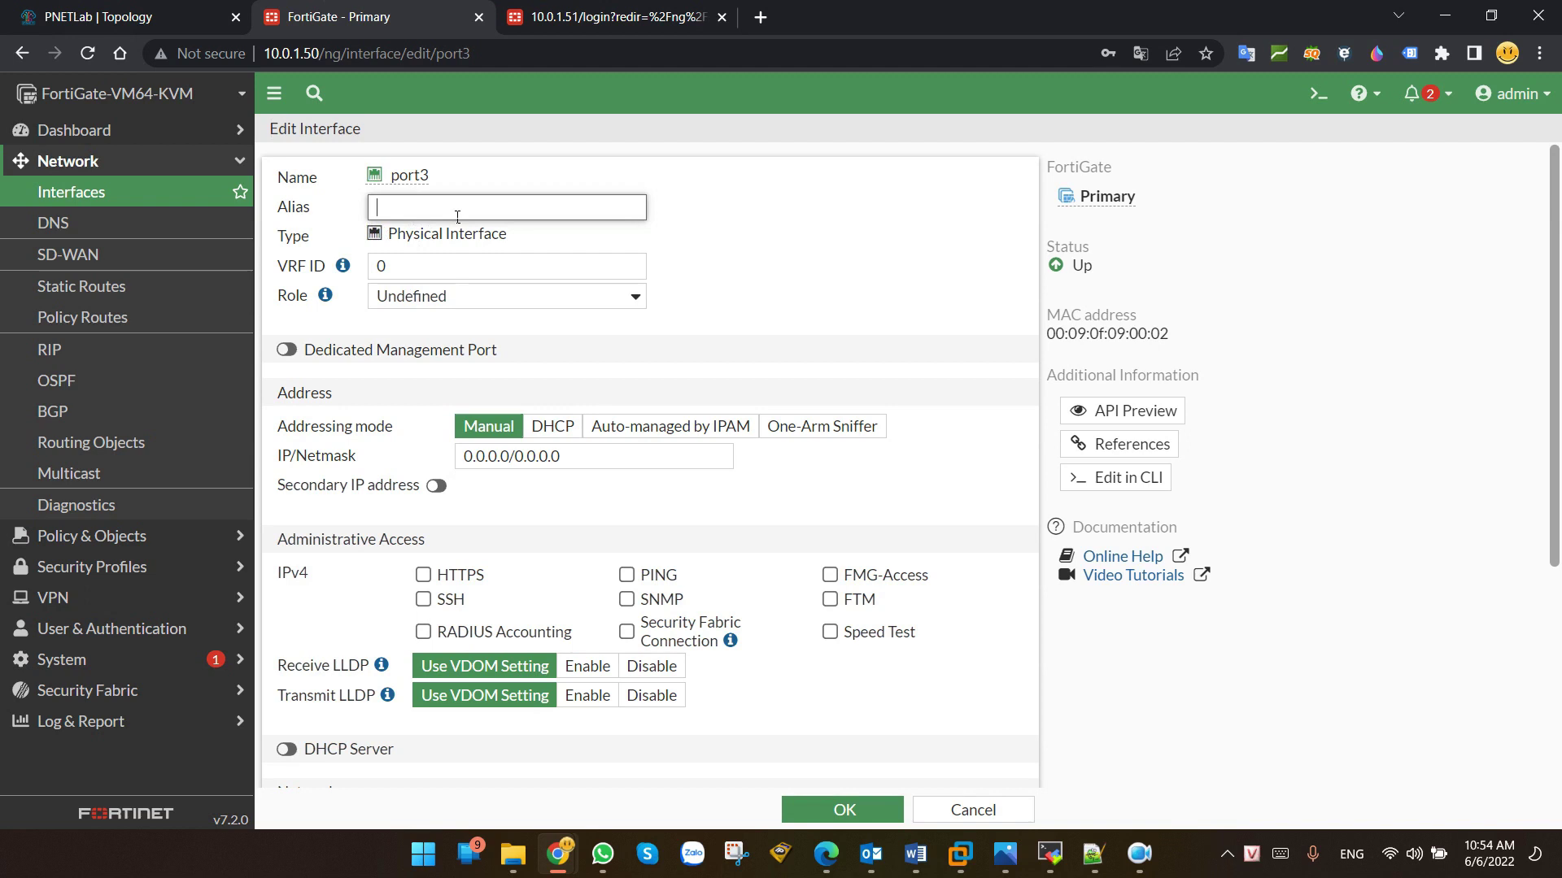
{"action": "type", "text": "to-Router"}
{"action": "left_click_drag", "start_coordinate": [562, 457], "coordinate": [387, 472]}
{"action": "type", "text": "10.0.0."}
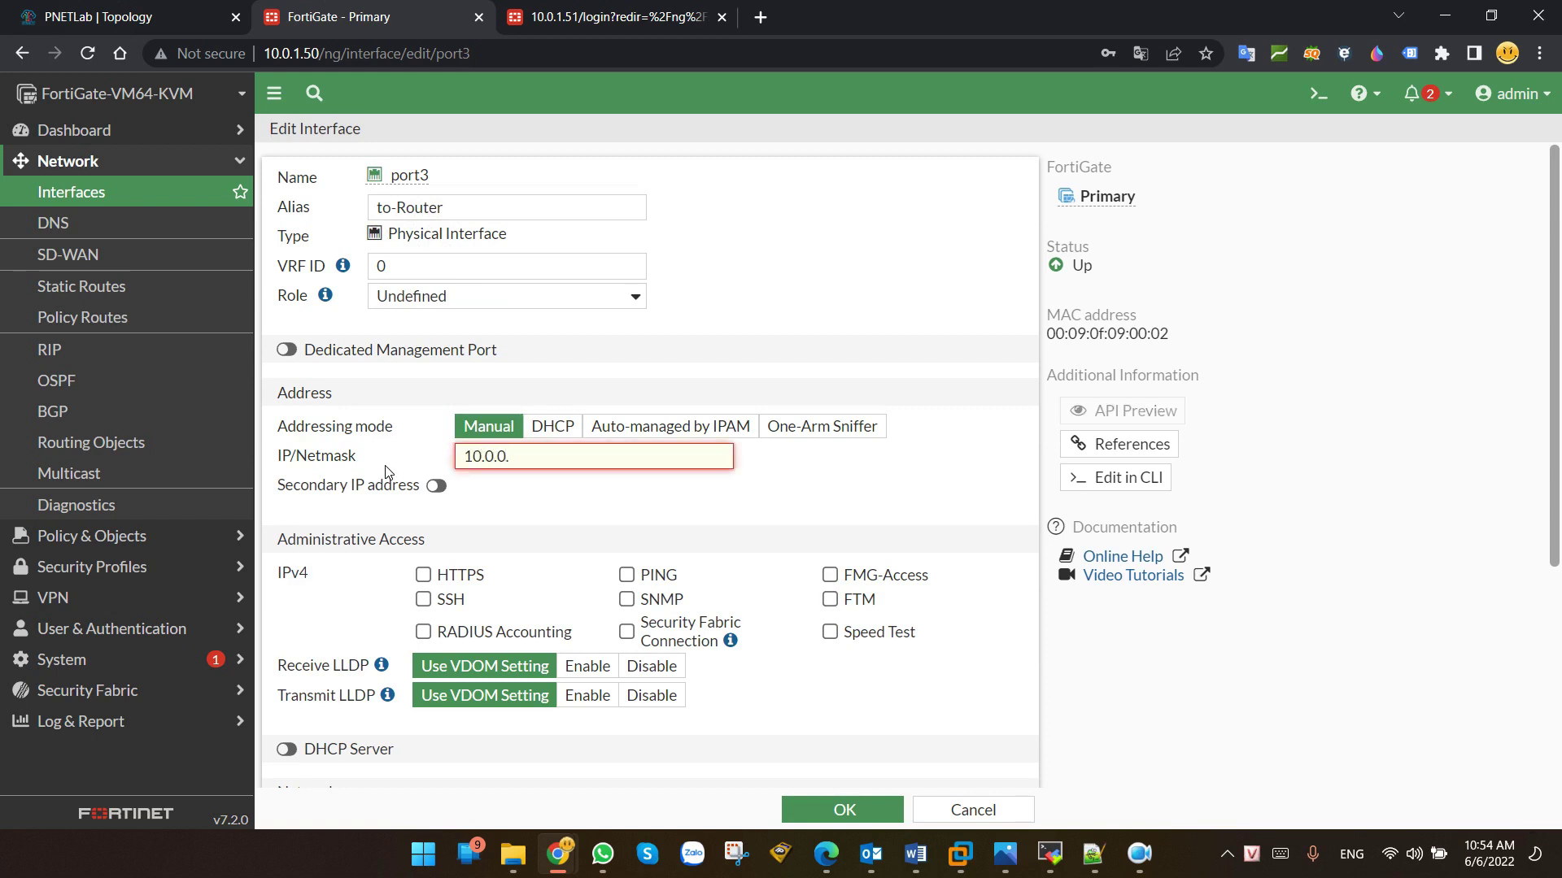
{"action": "type", "text": "1/24"}
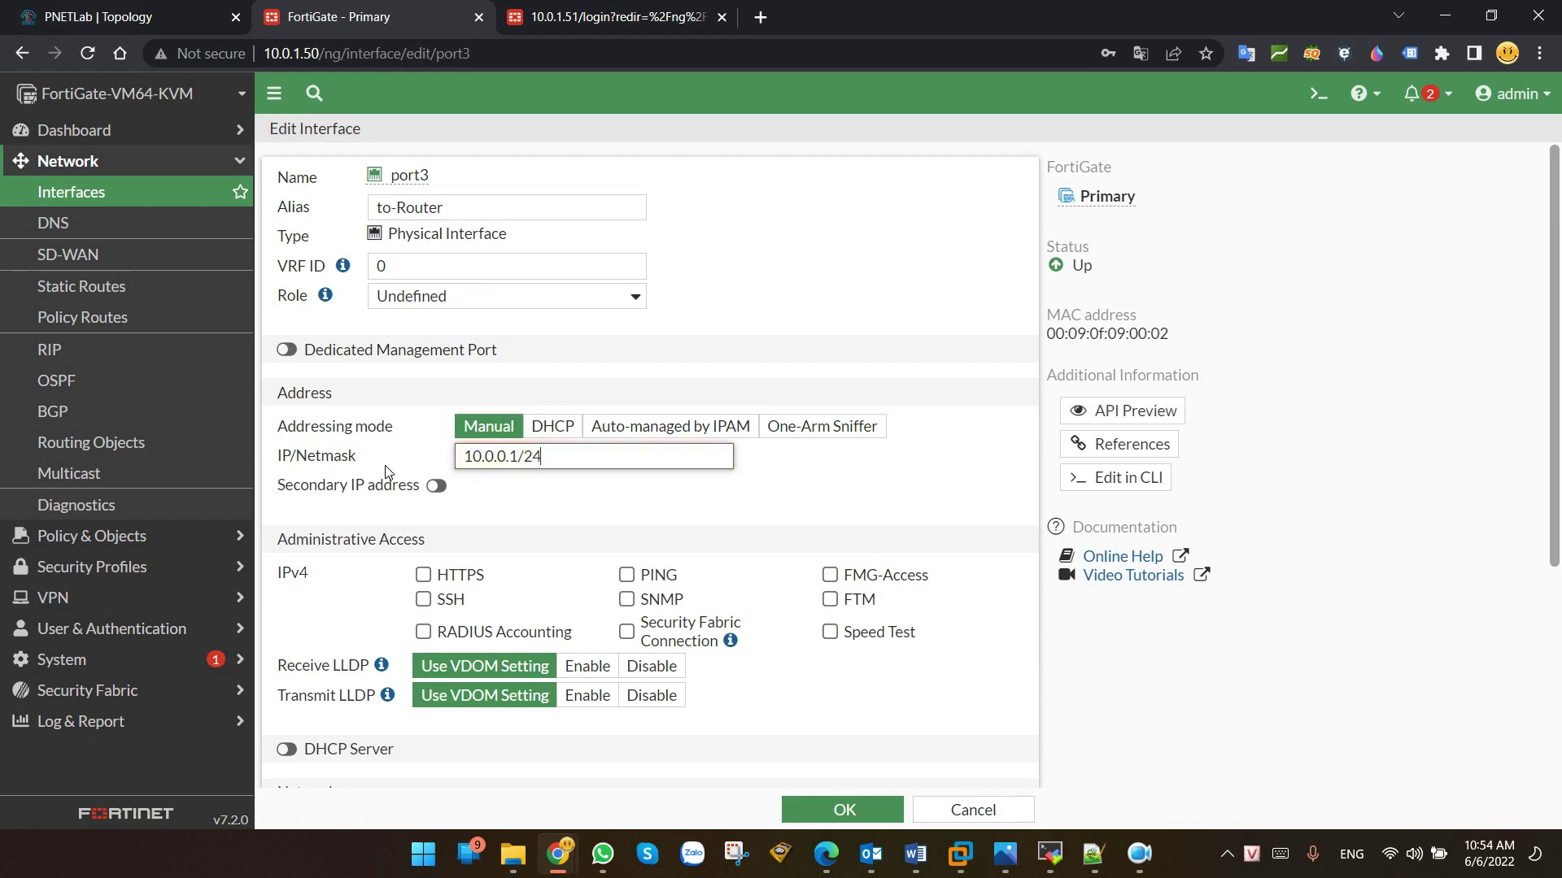
{"action": "left_click", "coordinate": [423, 575]}
{"action": "left_click", "coordinate": [626, 575]}
{"action": "left_click", "coordinate": [842, 810]}
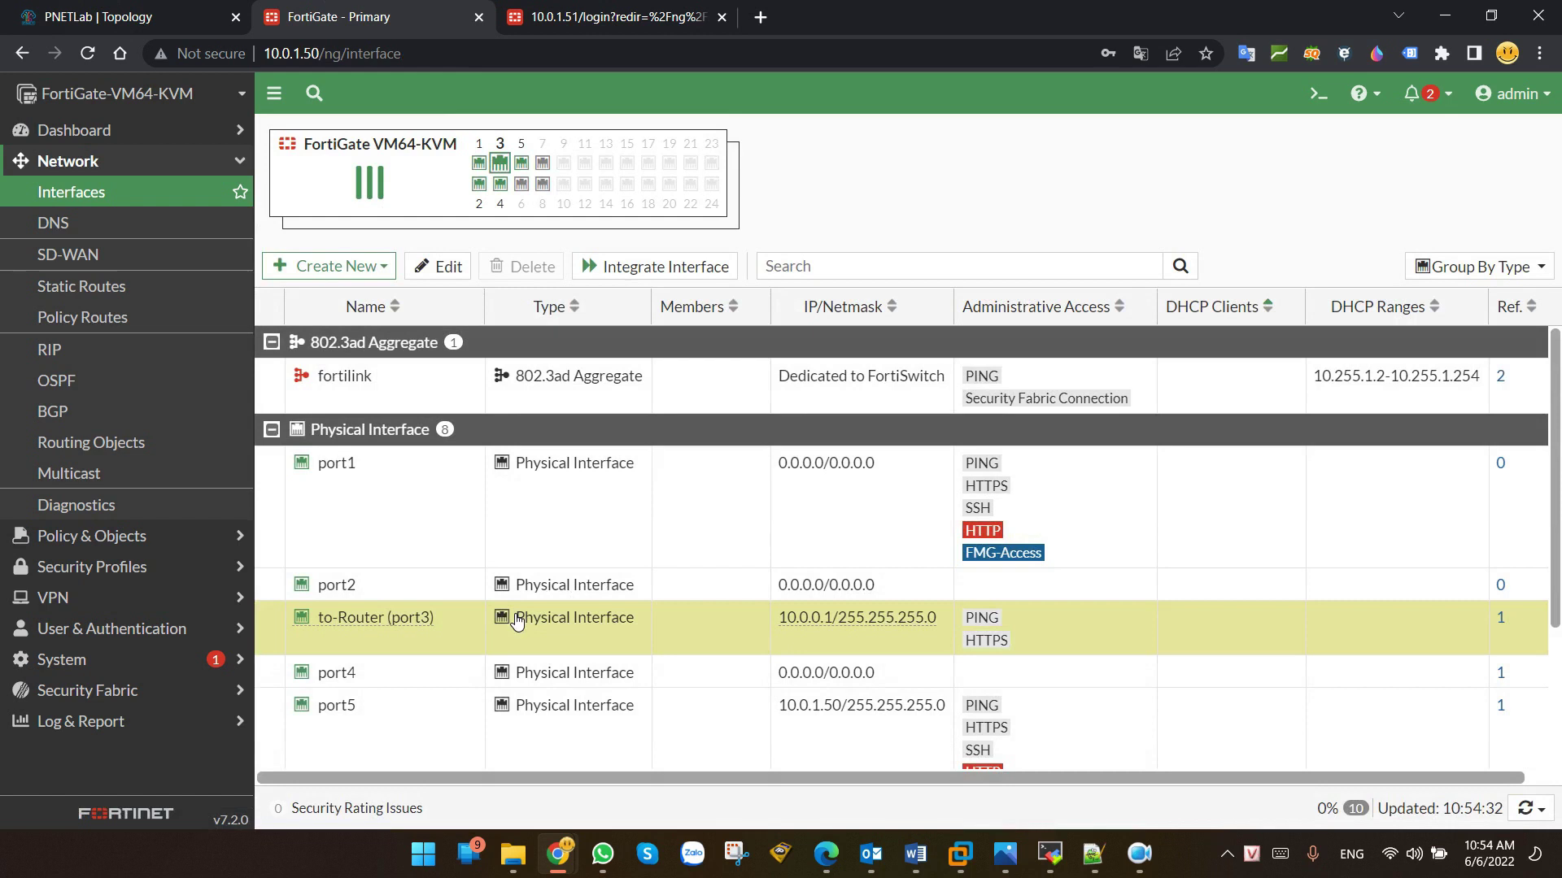
Step: Sign in to the Secondary unit with the saved admin credentials
{"action": "left_click", "coordinate": [571, 17]}
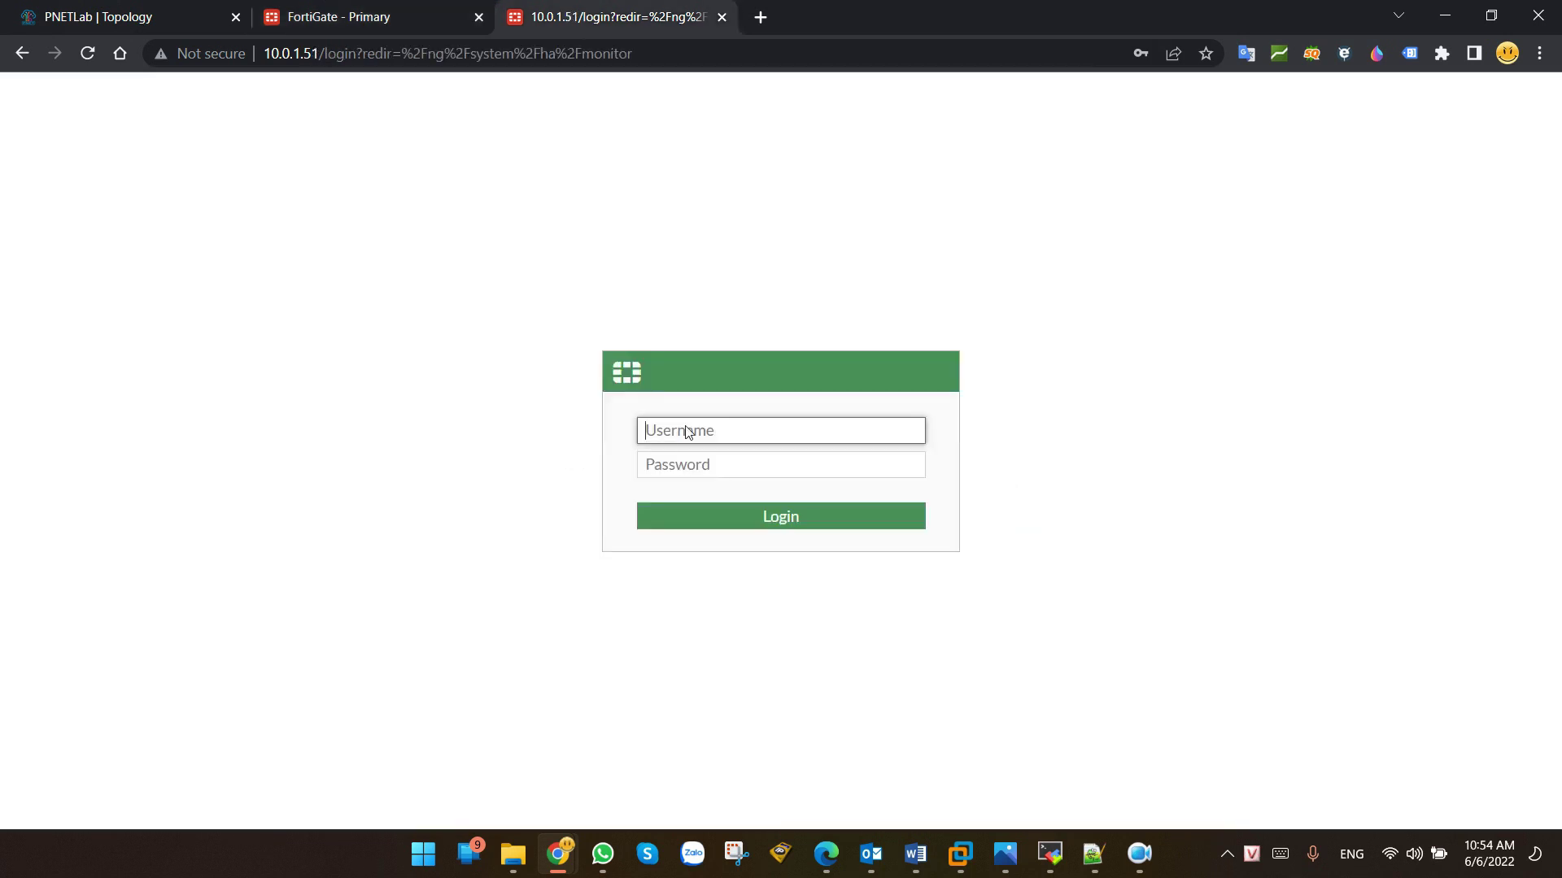
{"action": "left_click", "coordinate": [718, 437]}
{"action": "left_click", "coordinate": [806, 480]}
{"action": "left_click", "coordinate": [771, 515]}
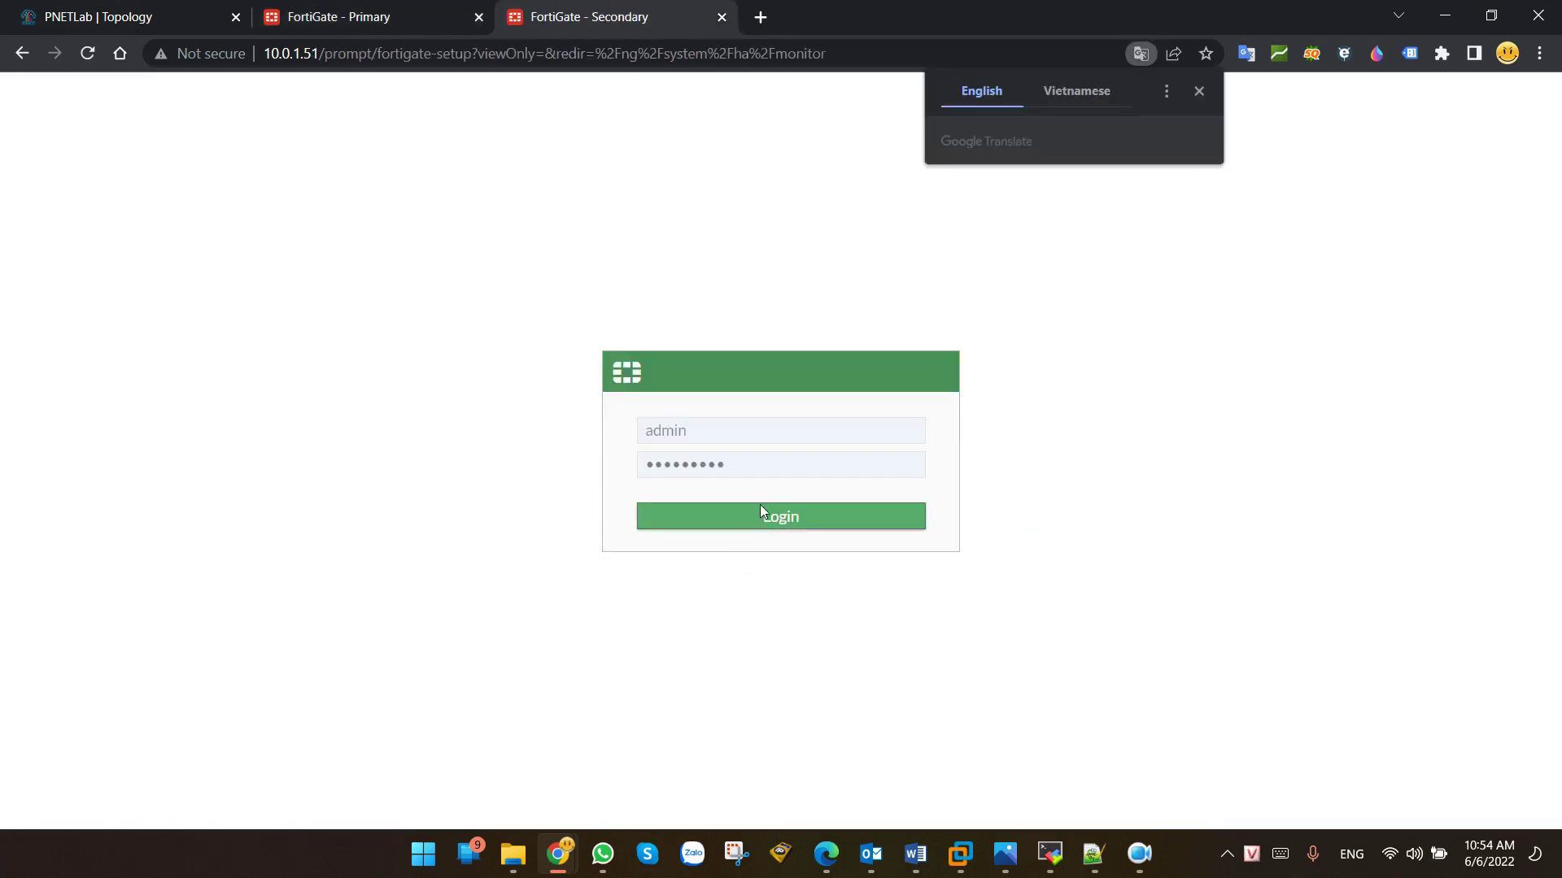
{"action": "left_click", "coordinate": [1199, 91]}
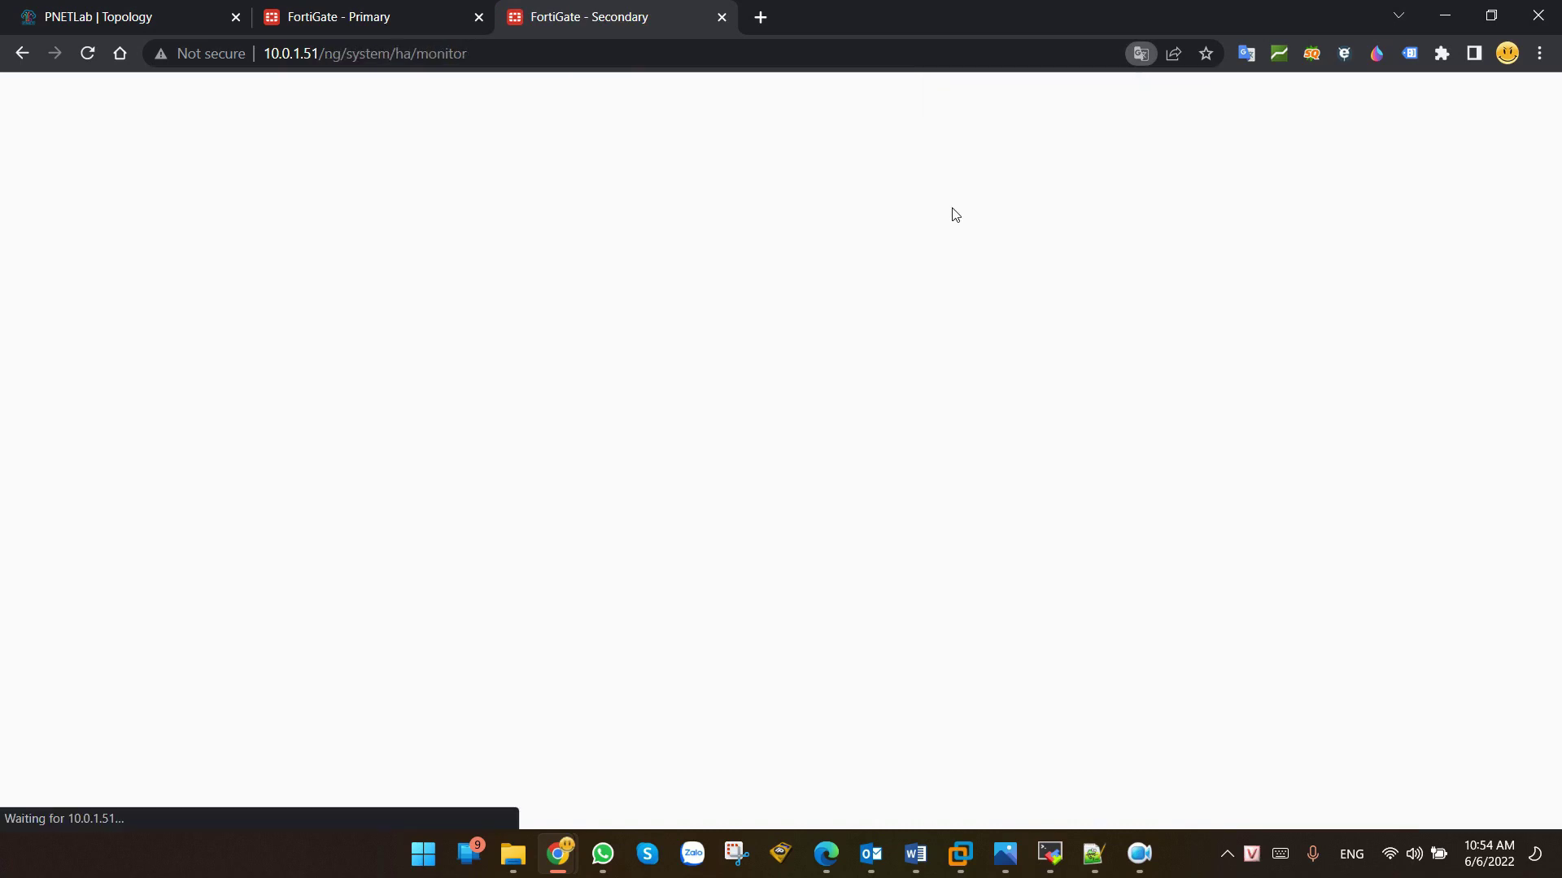
Step: Review the Secondary's interface list, selecting the to-Router (port3) interface
{"action": "left_click", "coordinate": [90, 161]}
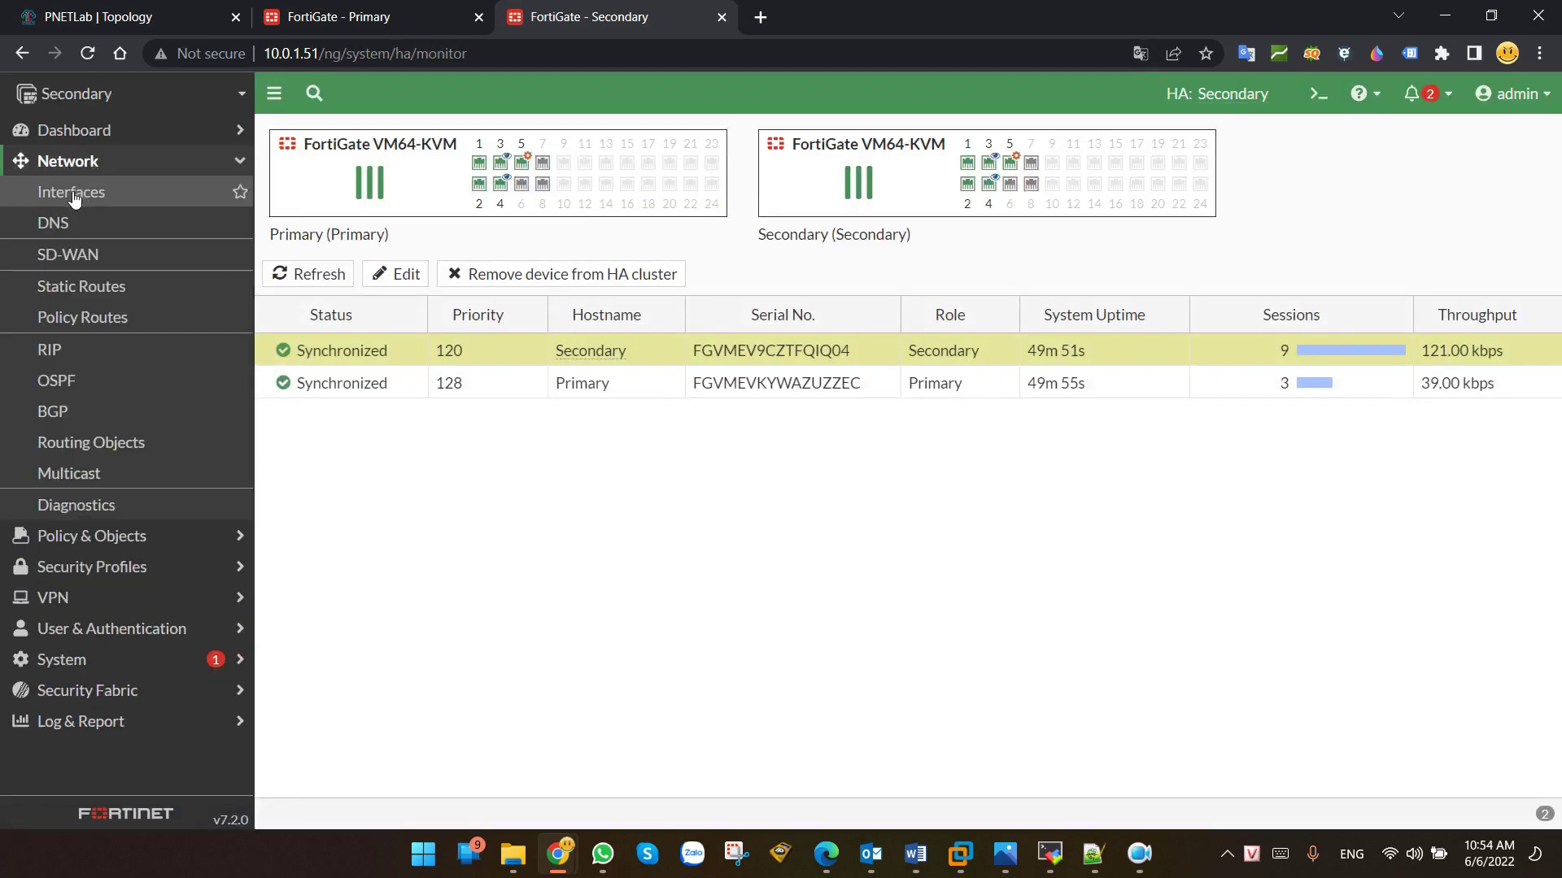
{"action": "left_click", "coordinate": [72, 192]}
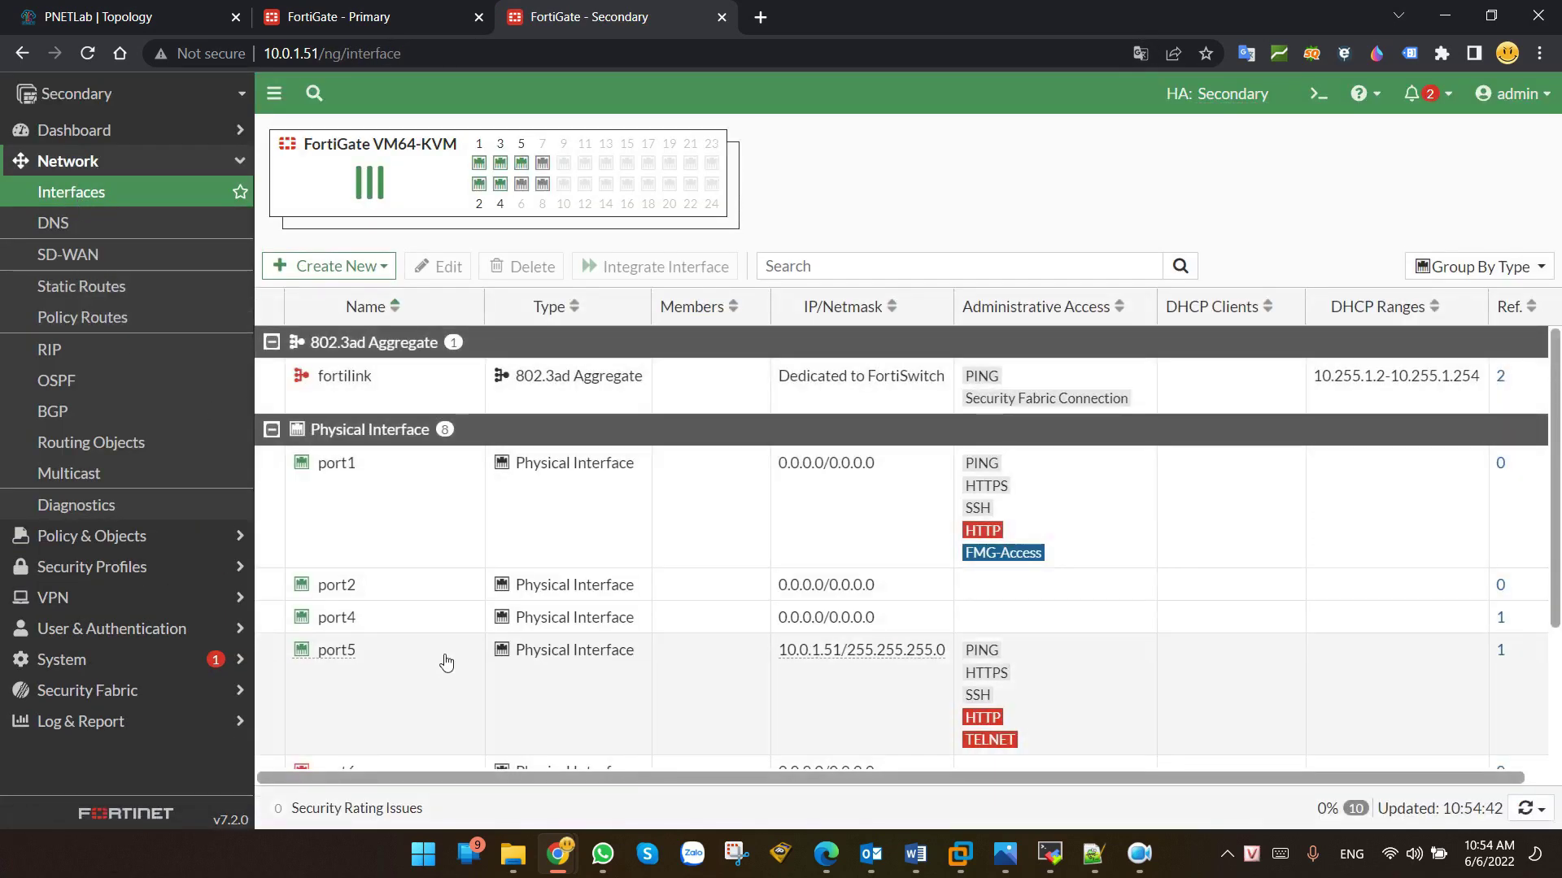
{"action": "scroll", "coordinate": [405, 638], "scroll_direction": "down", "scroll_amount": 3}
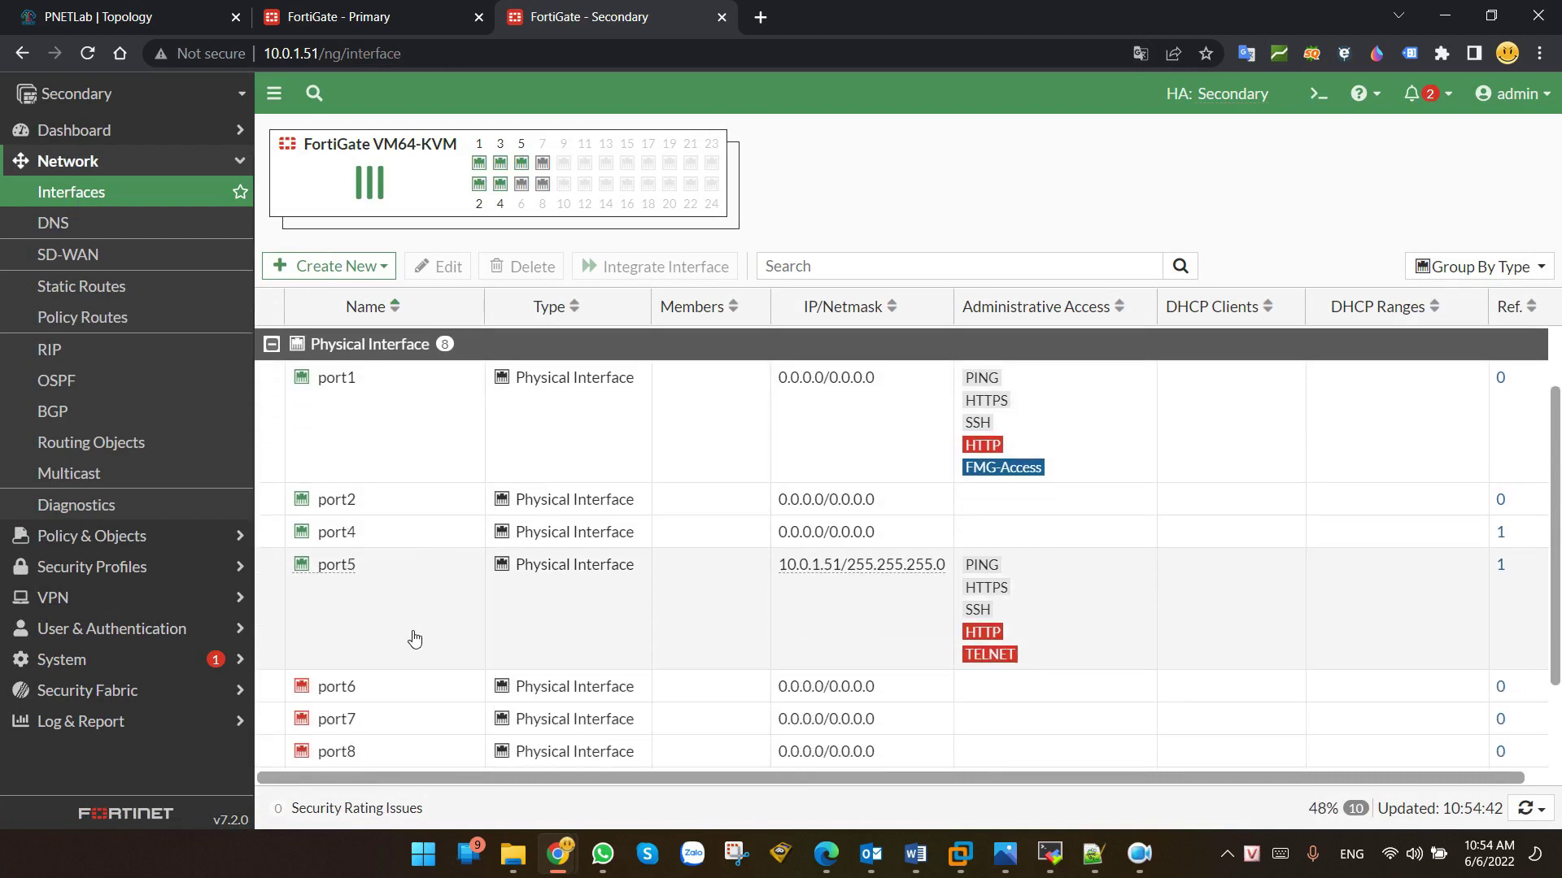
{"action": "left_click", "coordinate": [386, 676]}
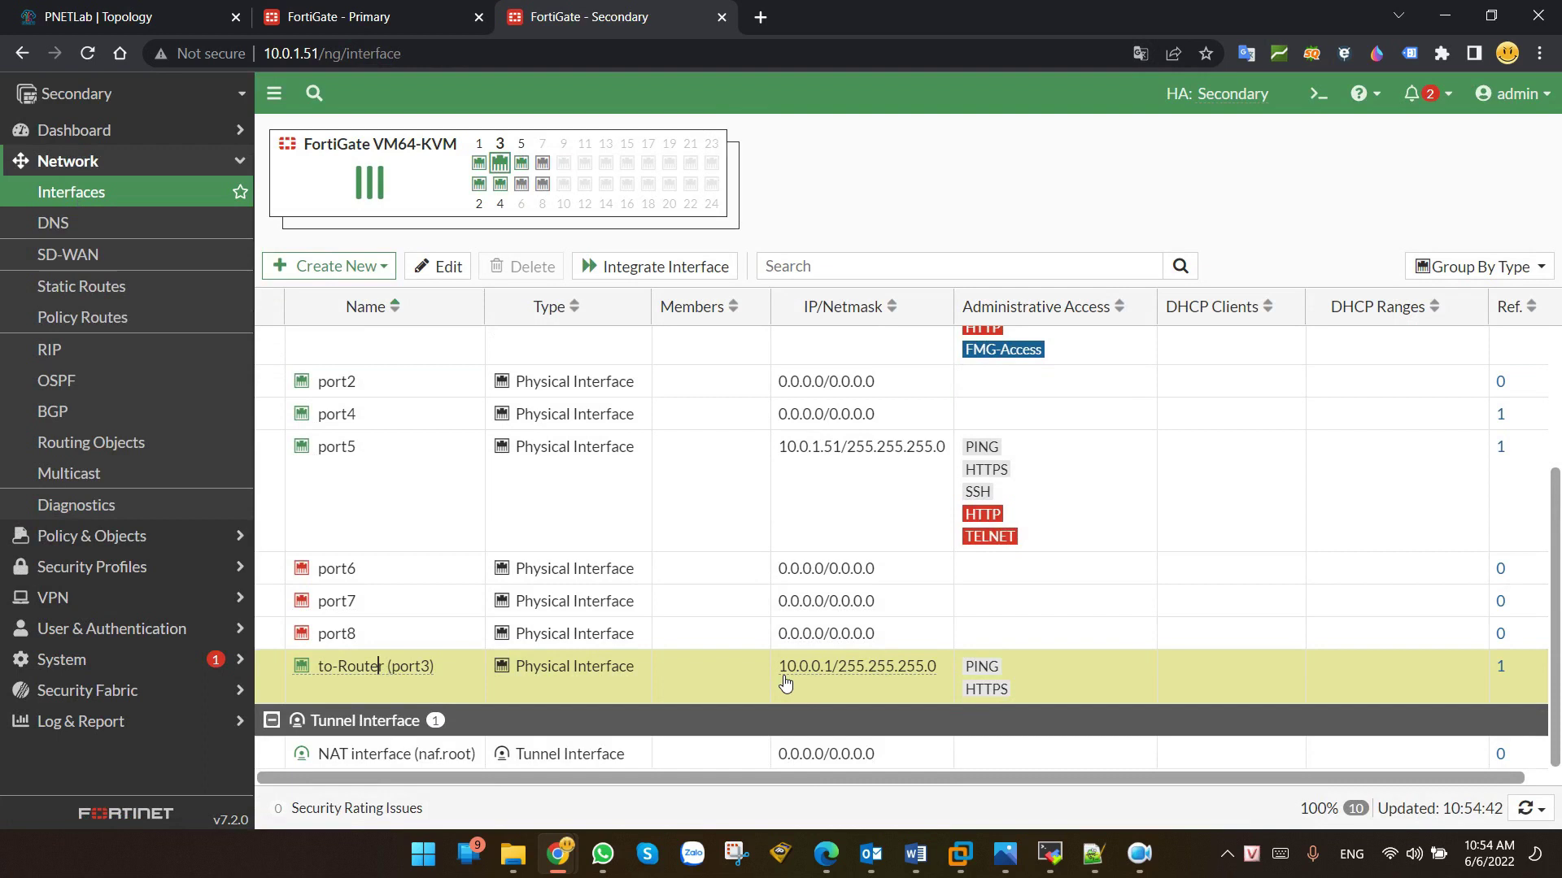
{"action": "key", "text": "alt+Tab"}
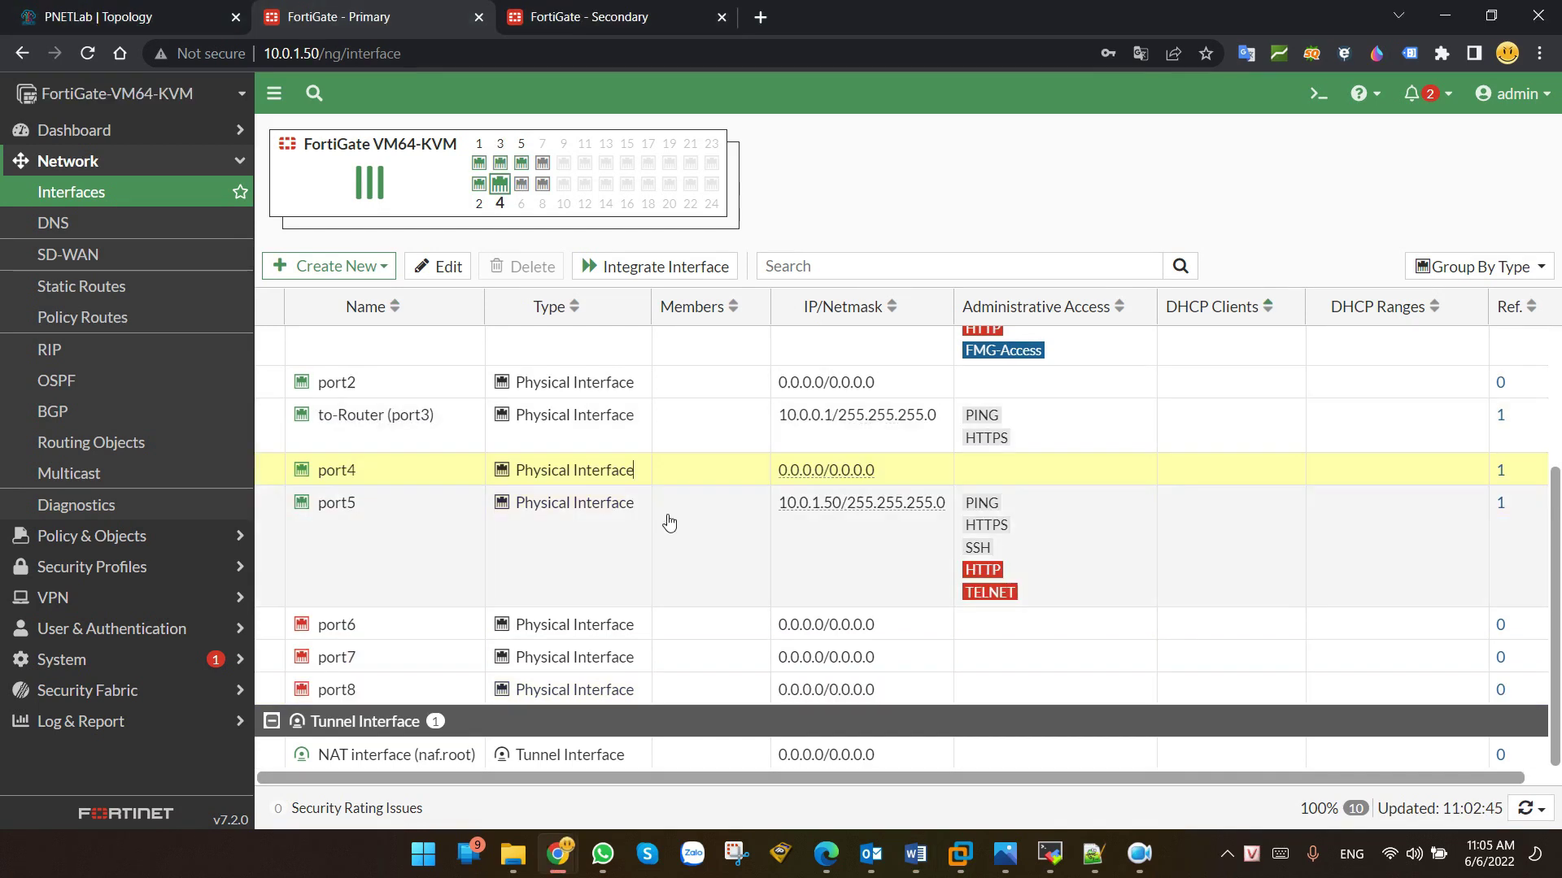
{"action": "scroll", "coordinate": [666, 523], "scroll_direction": "up", "scroll_amount": 3}
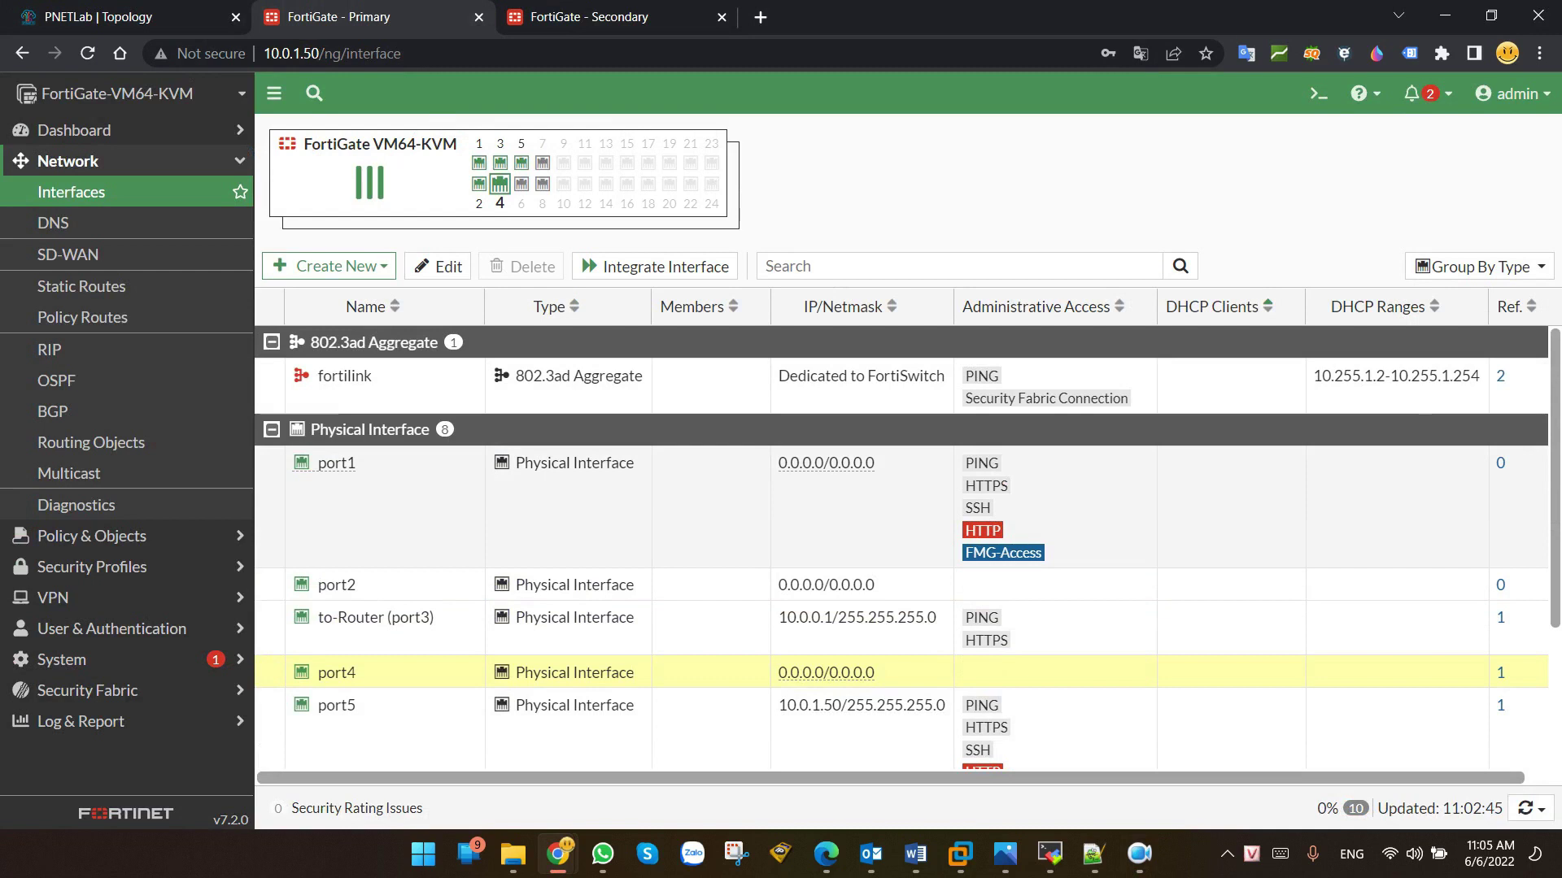
{"action": "key", "text": "alt+Tab"}
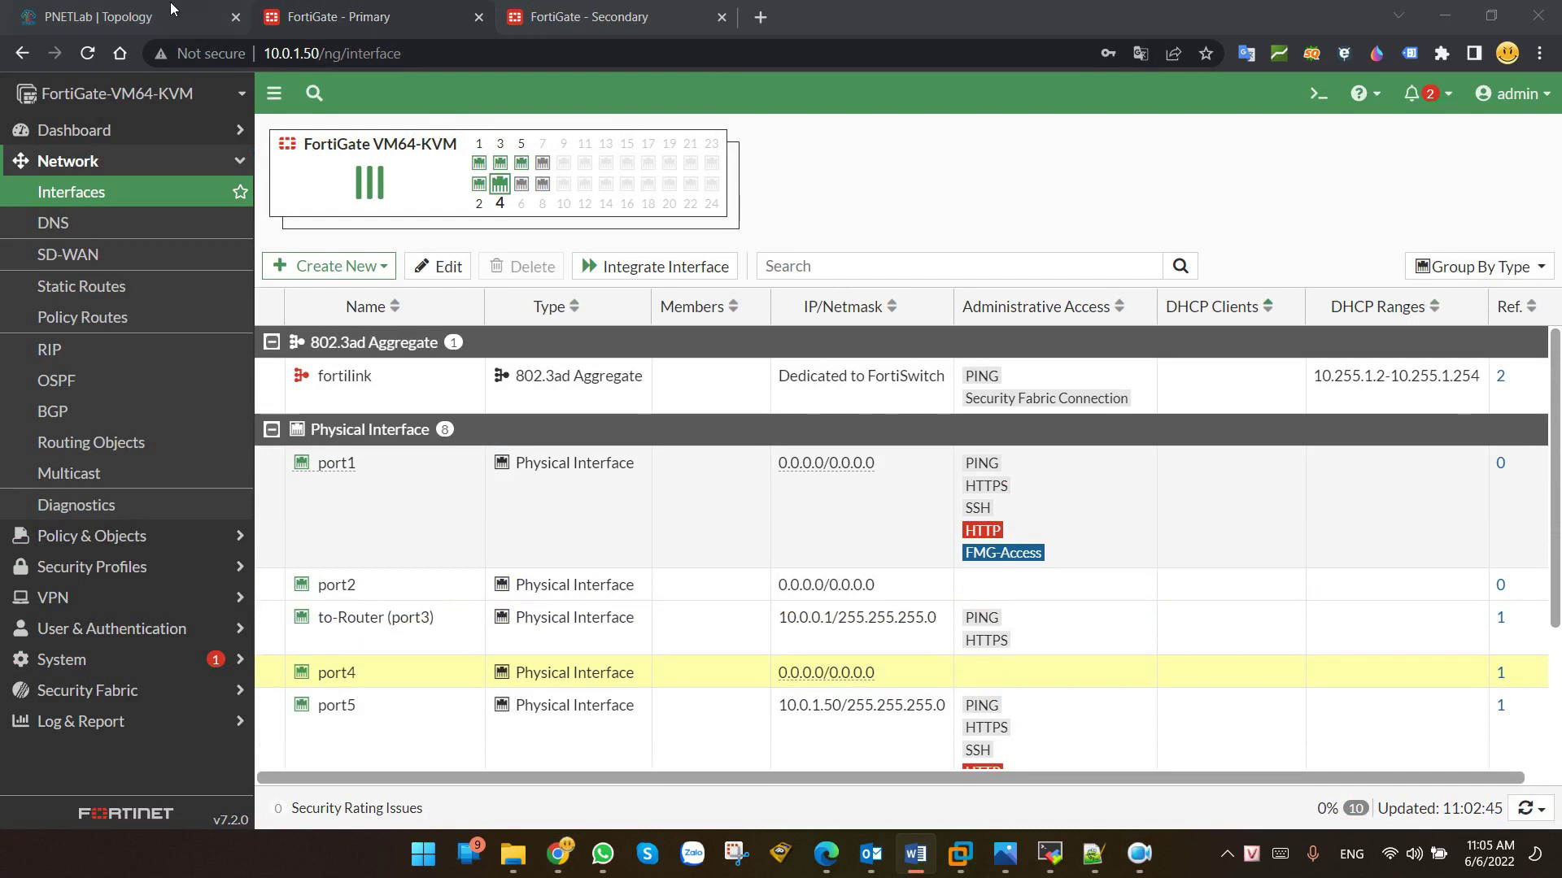
Step: Delete the Primary port4 to SW-Core link in the PNETLab topology and return to the Primary
{"action": "left_click", "coordinate": [133, 5]}
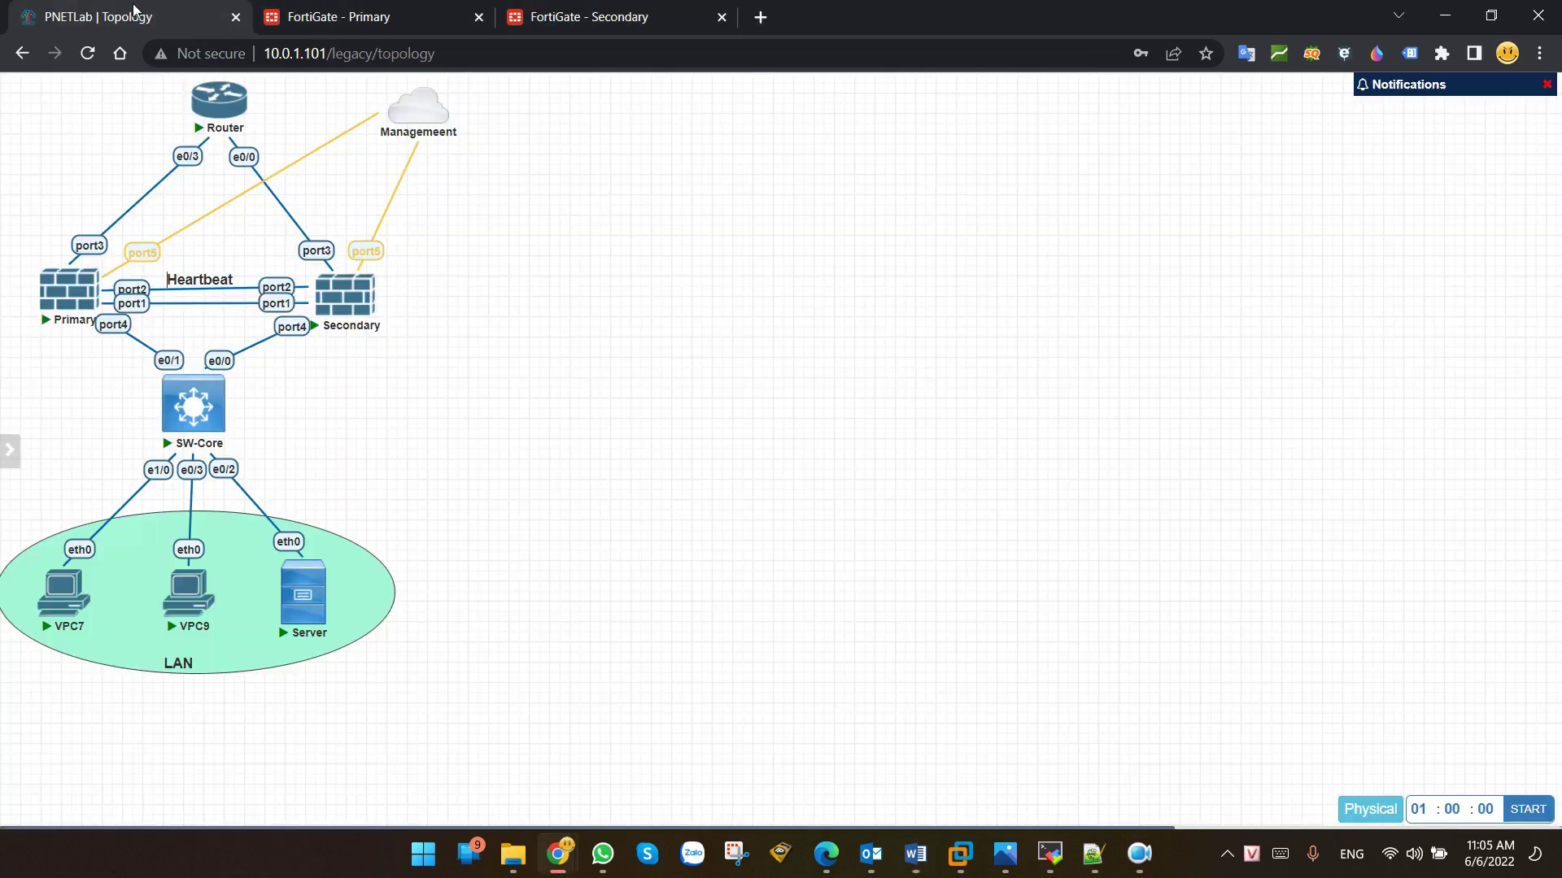
{"action": "right_click", "coordinate": [120, 337]}
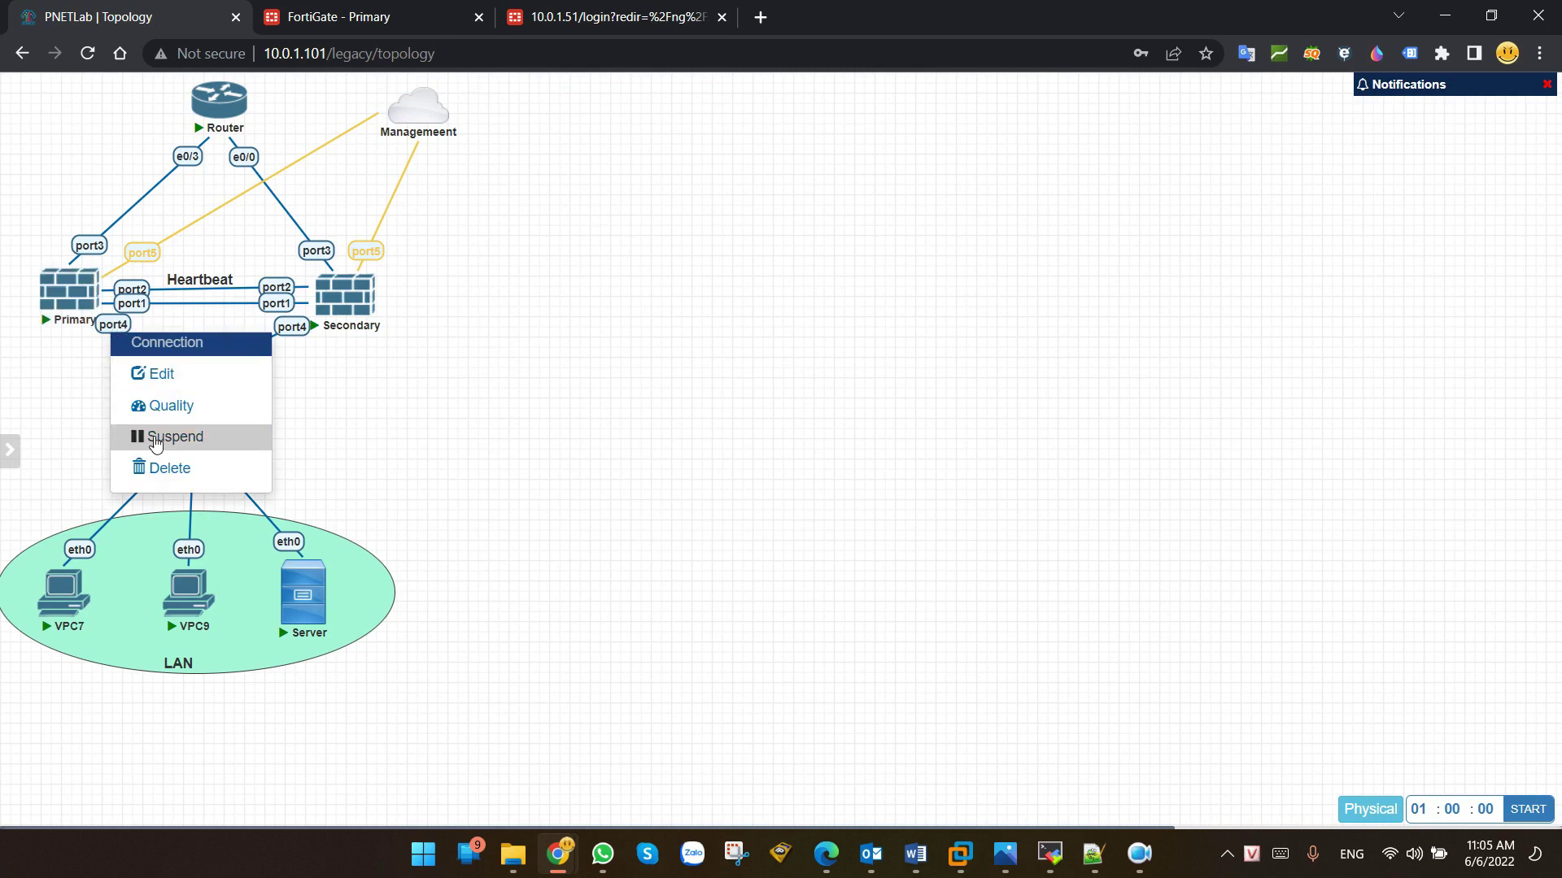
{"action": "left_click", "coordinate": [156, 460]}
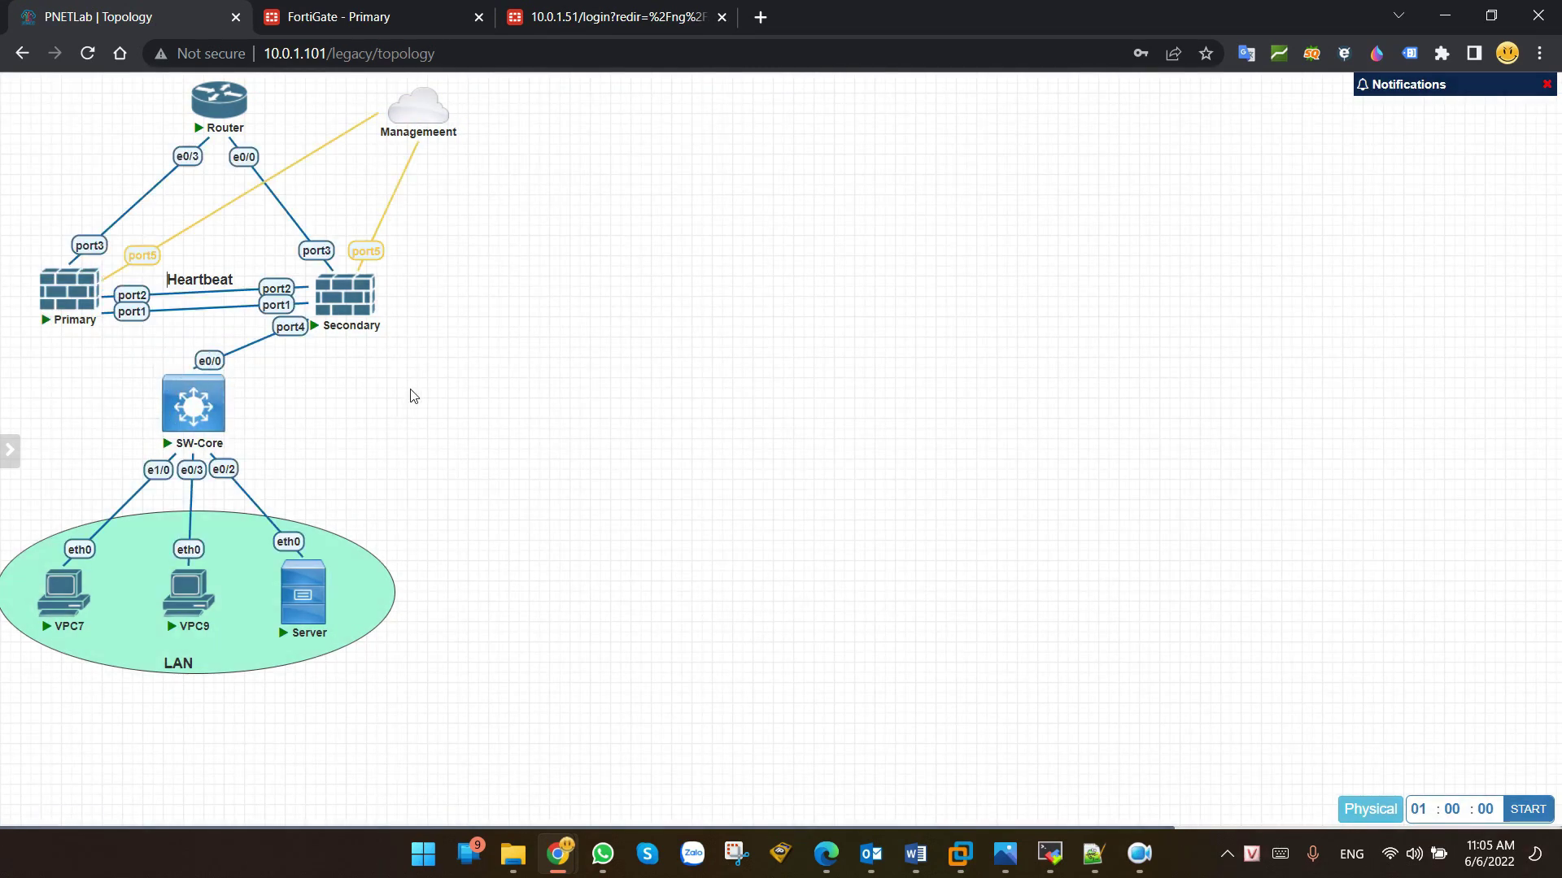
{"action": "left_click", "coordinate": [345, 10]}
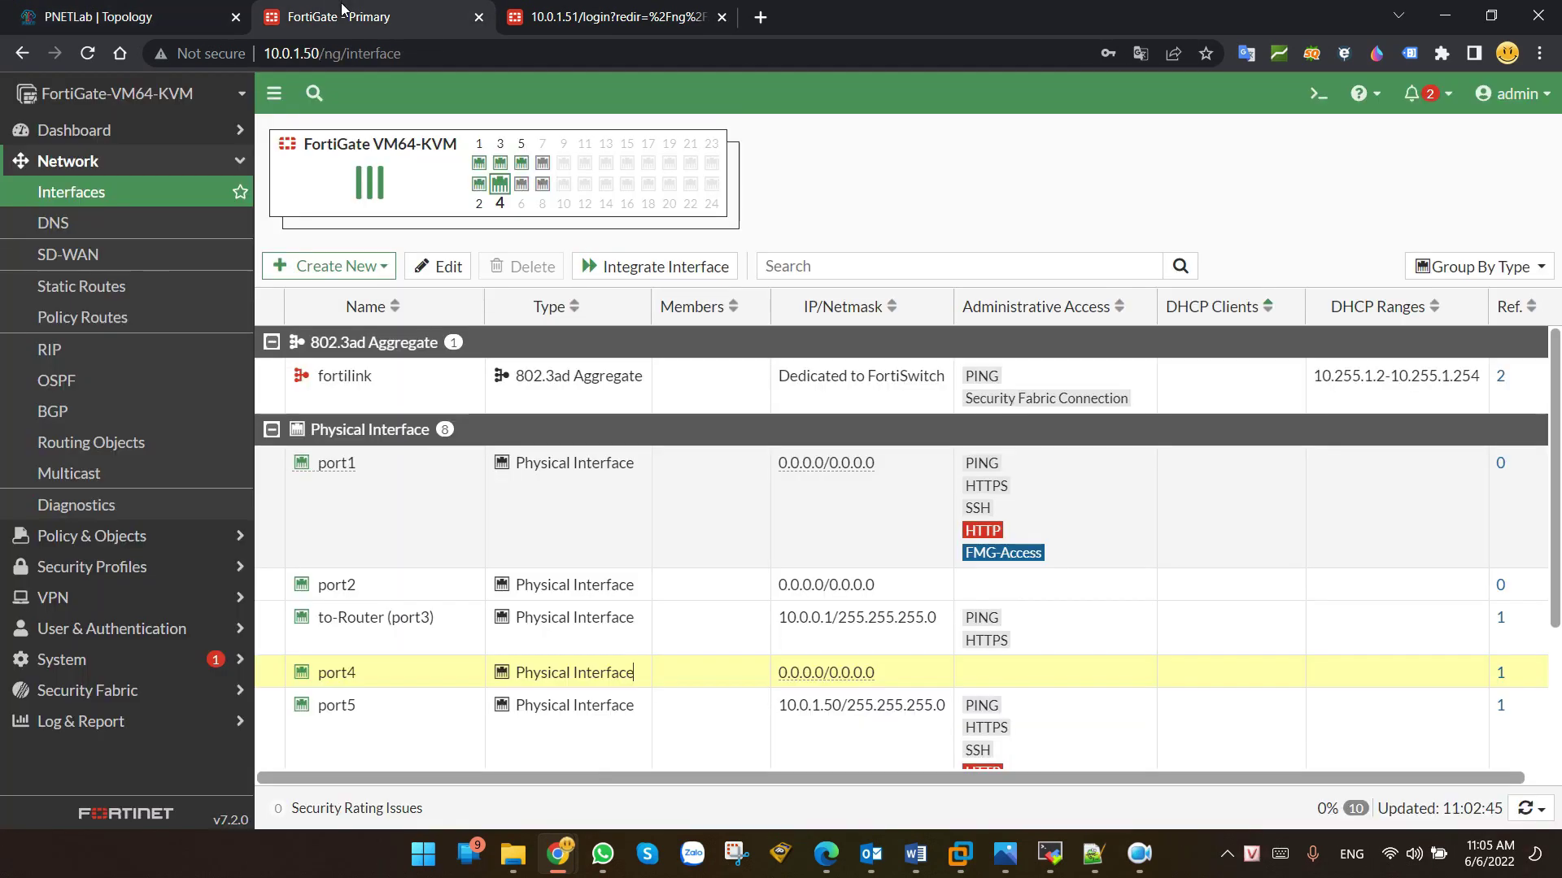
Step: Open System > HA on the Primary, noting it now holds the Secondary role
{"action": "left_click", "coordinate": [76, 661]}
{"action": "left_click", "coordinate": [65, 471]}
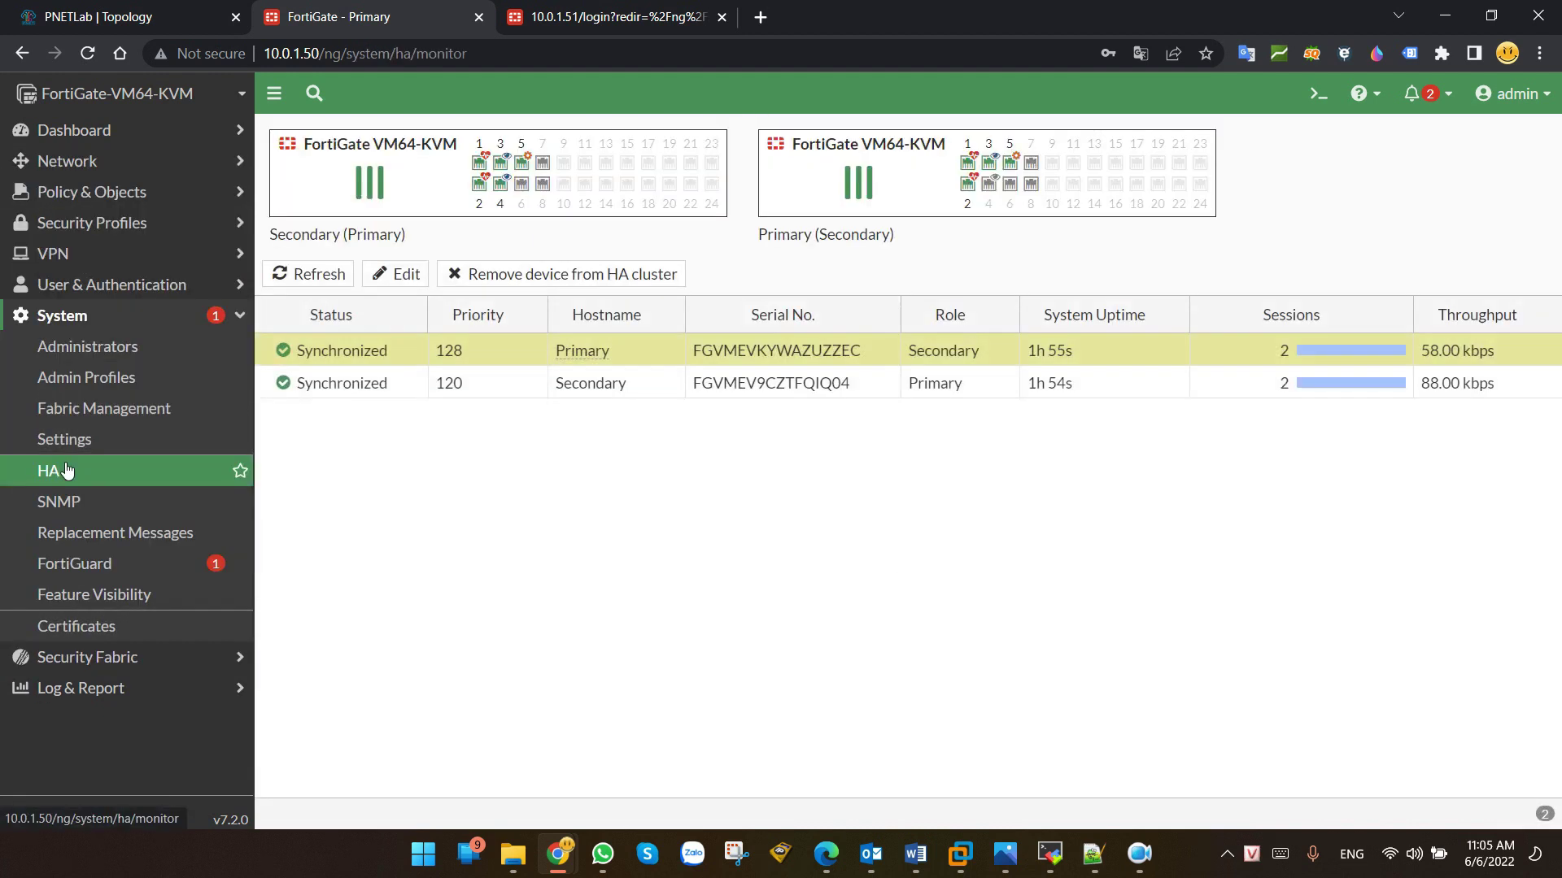
{"action": "double_click", "coordinate": [931, 352]}
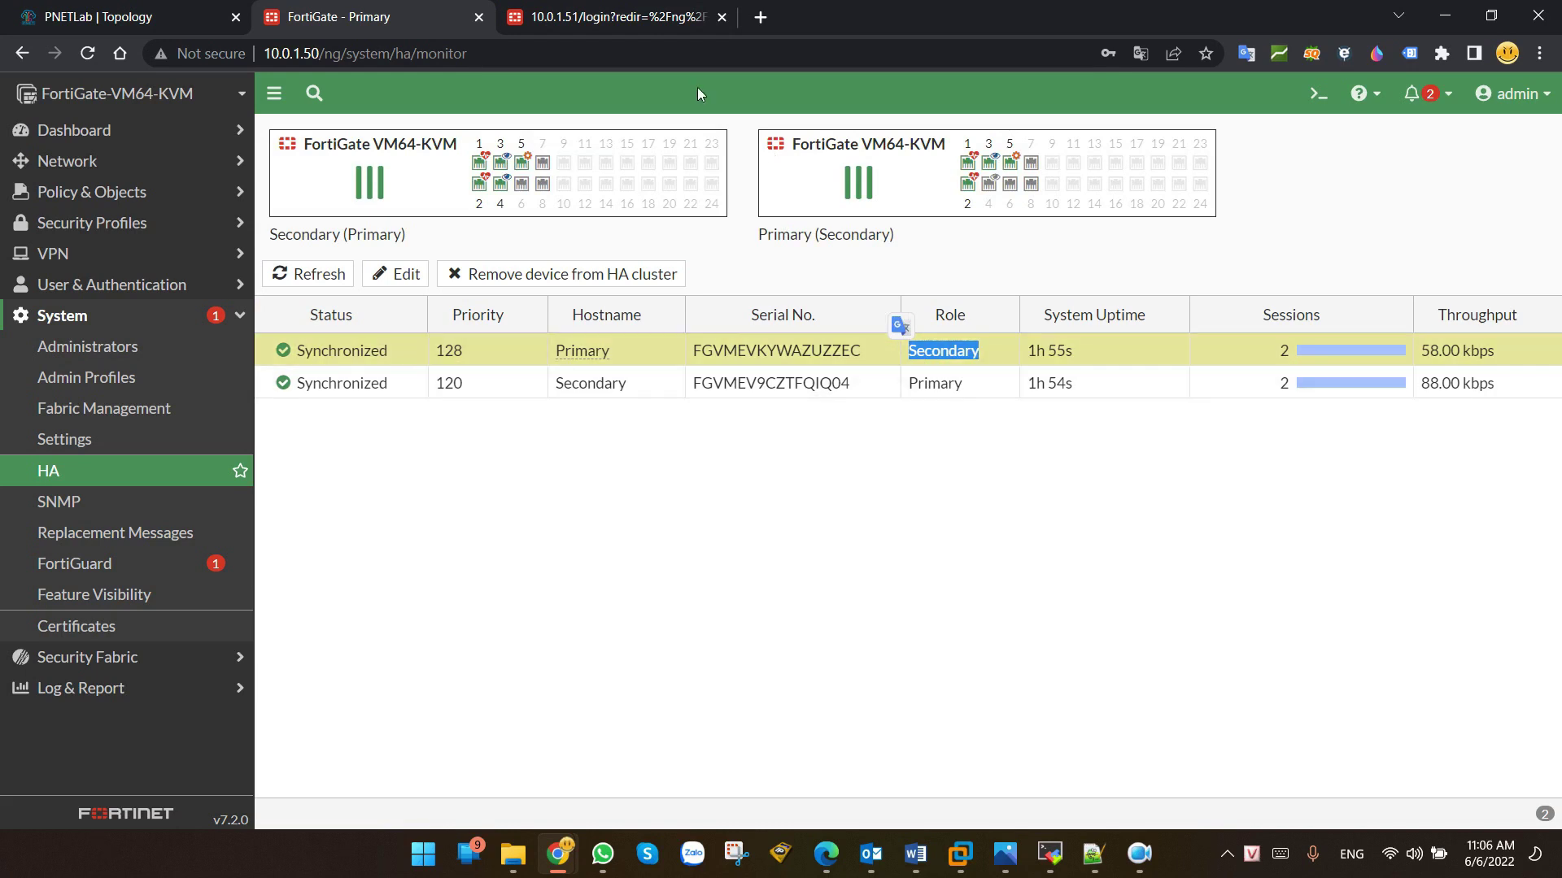
Step: Sign back in to the Secondary and confirm it now holds the Primary role, rechecking the Primary
{"action": "left_click", "coordinate": [610, 16]}
{"action": "left_click", "coordinate": [758, 466]}
{"action": "left_click", "coordinate": [772, 506]}
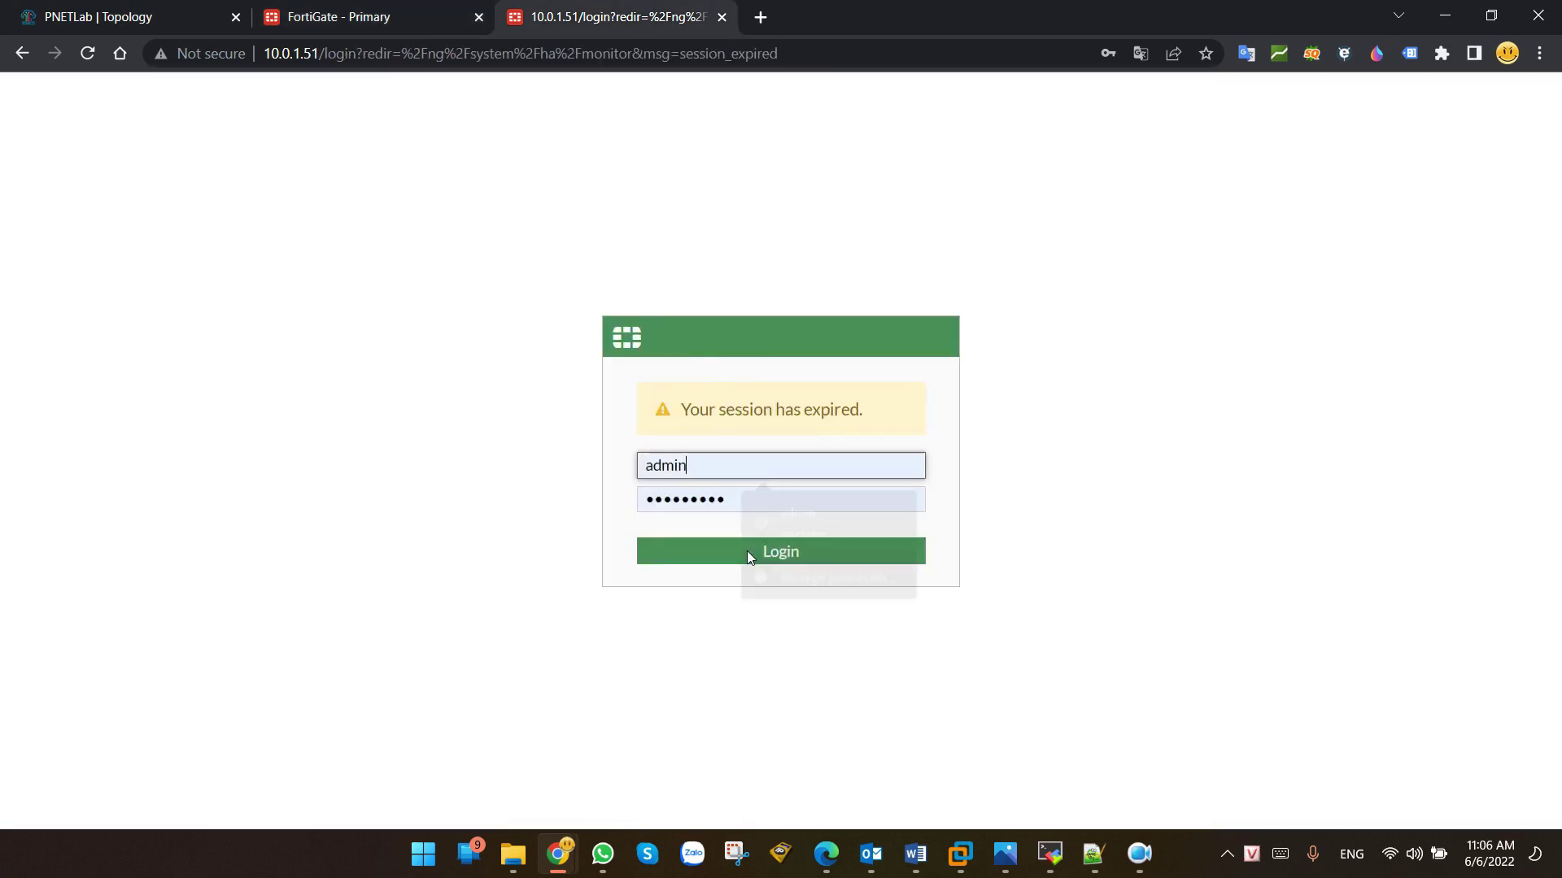
{"action": "left_click", "coordinate": [744, 553]}
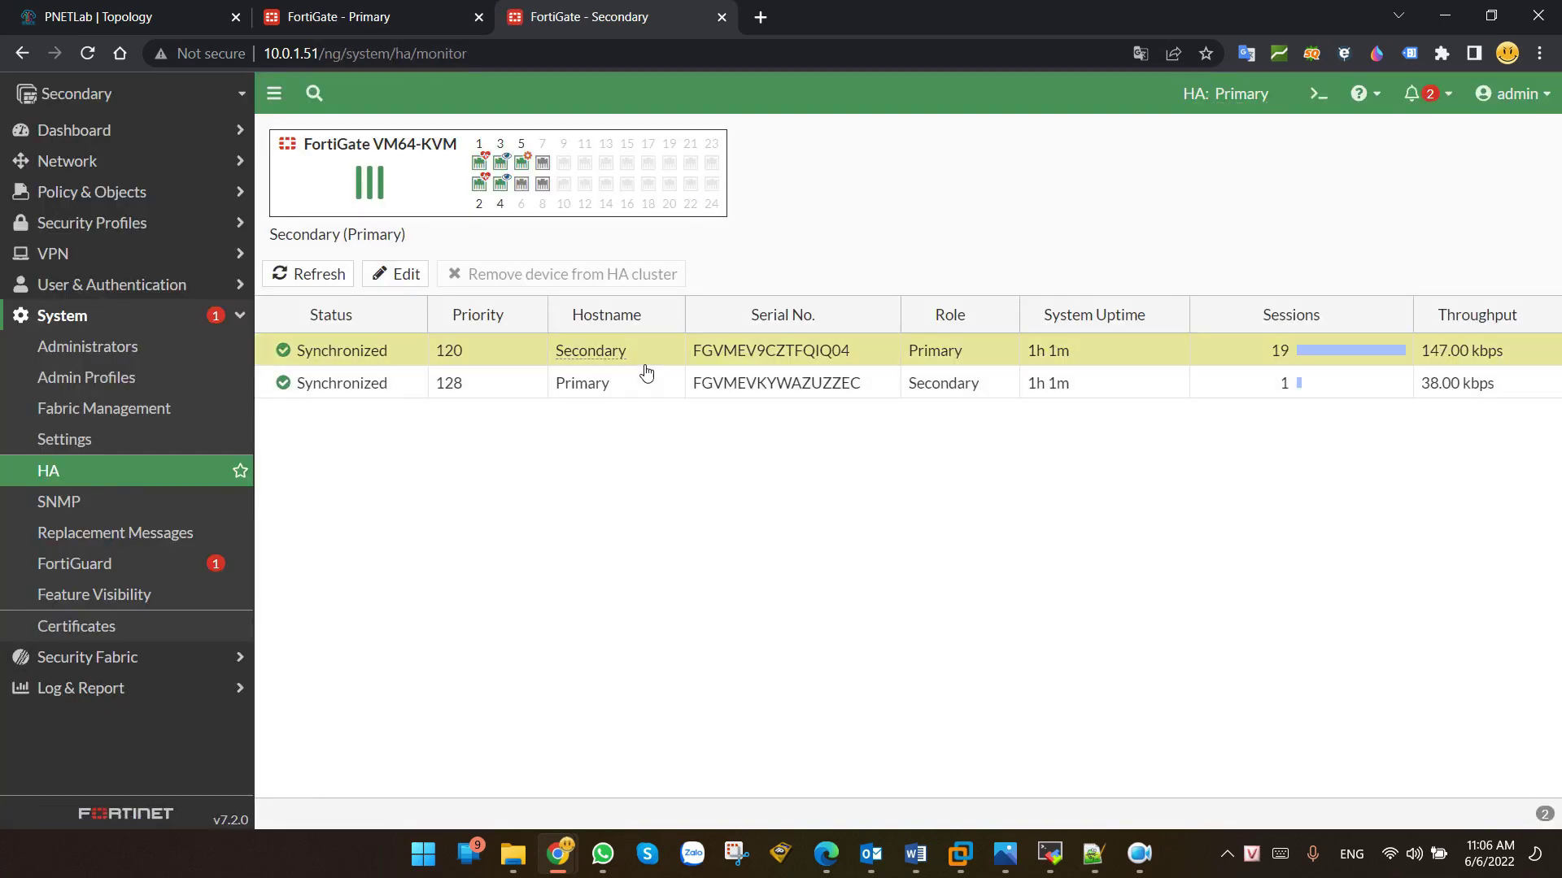
{"action": "left_click_drag", "start_coordinate": [966, 352], "coordinate": [913, 365]}
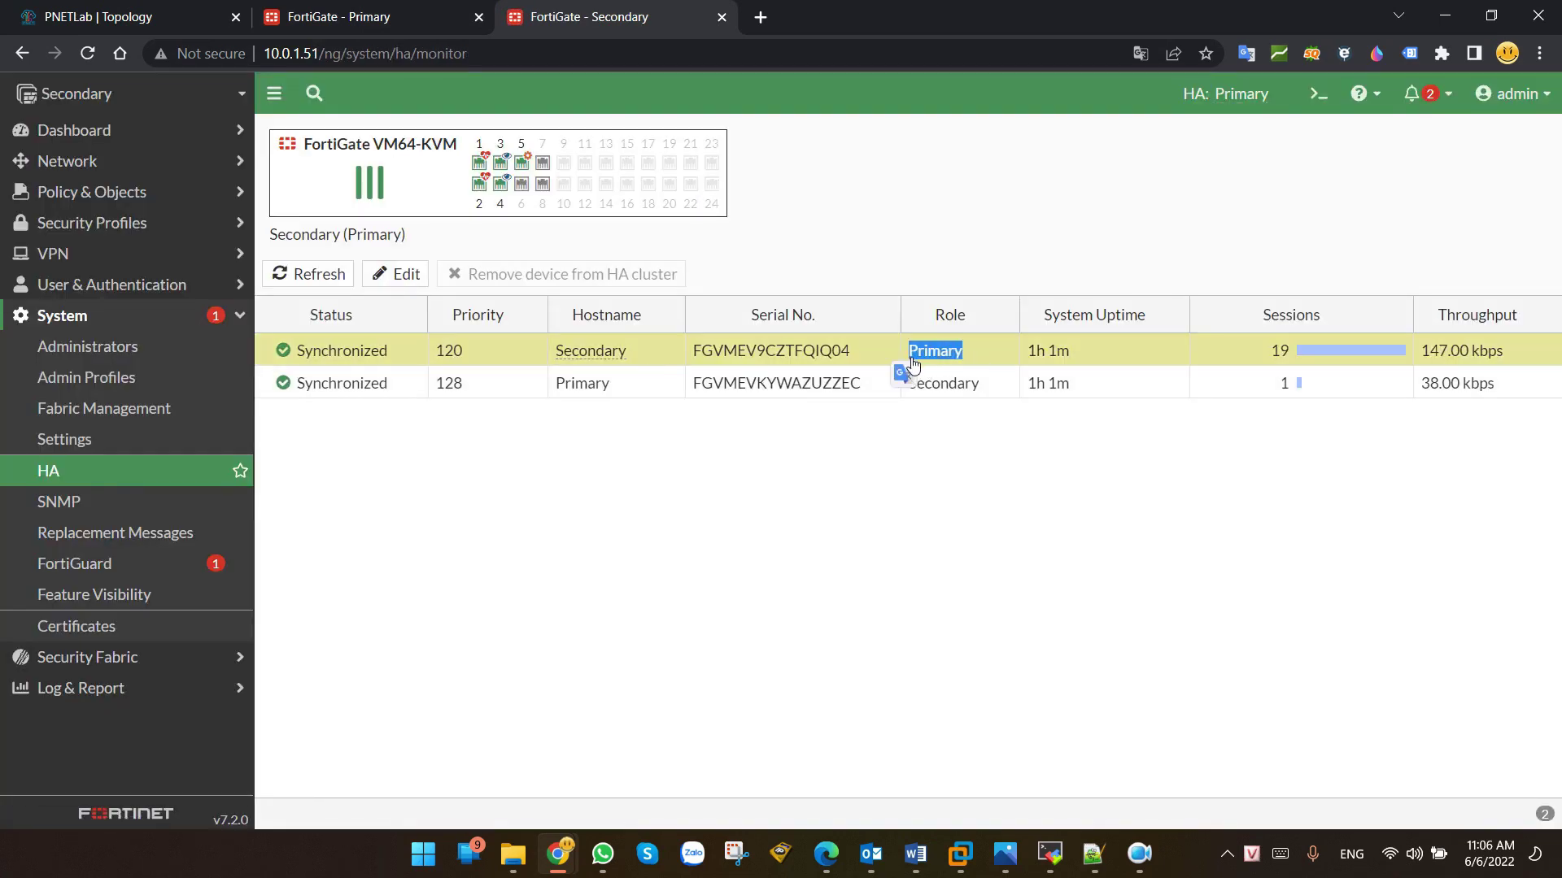
{"action": "left_click", "coordinate": [945, 485]}
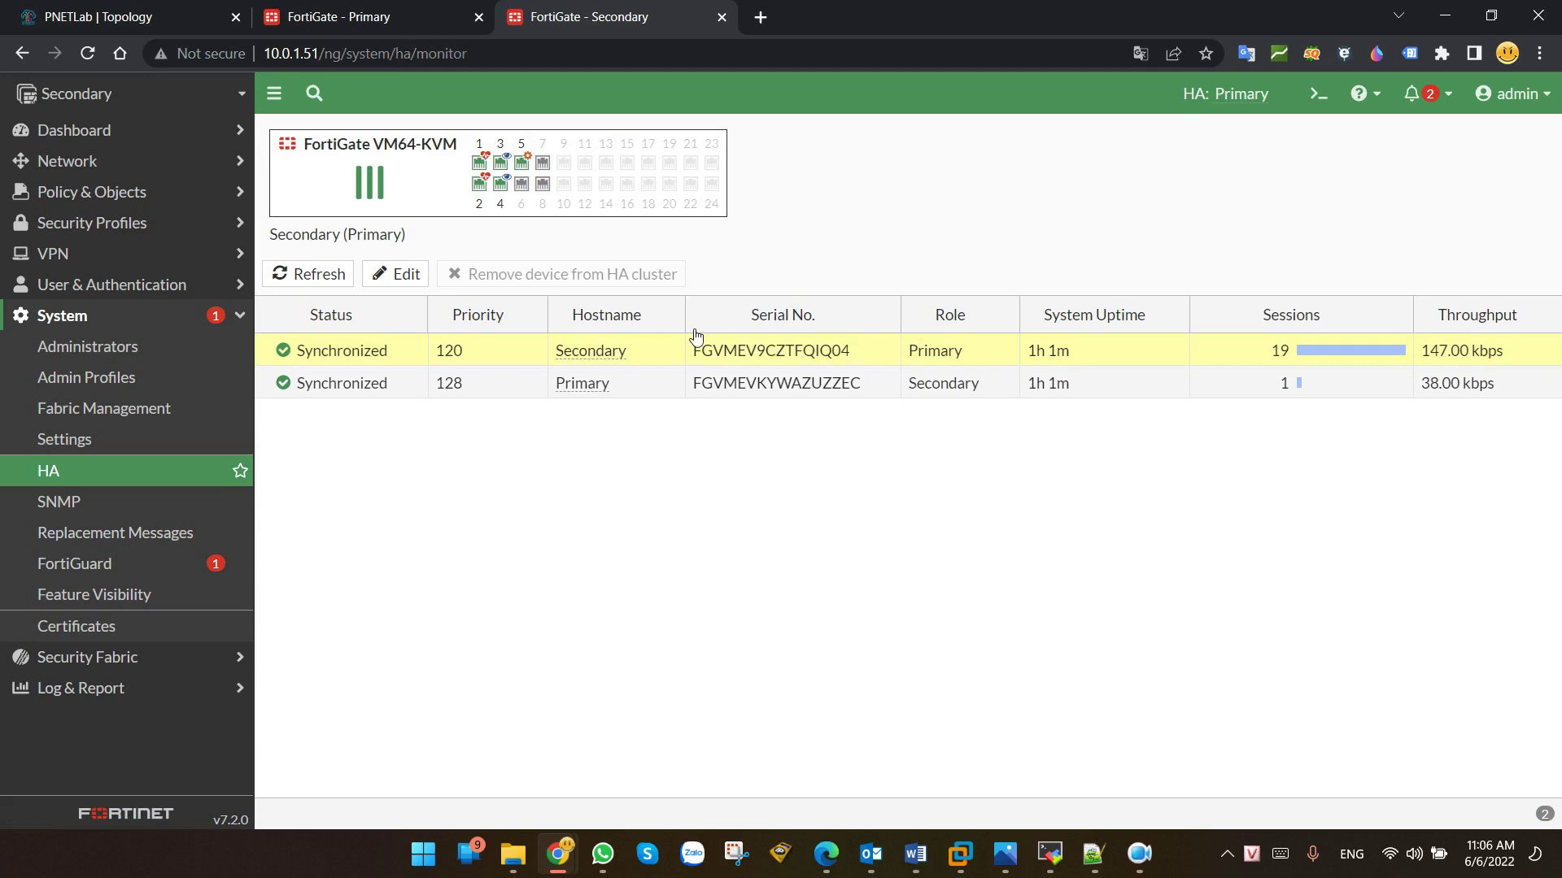
{"action": "mouse_move", "coordinate": [504, 191]}
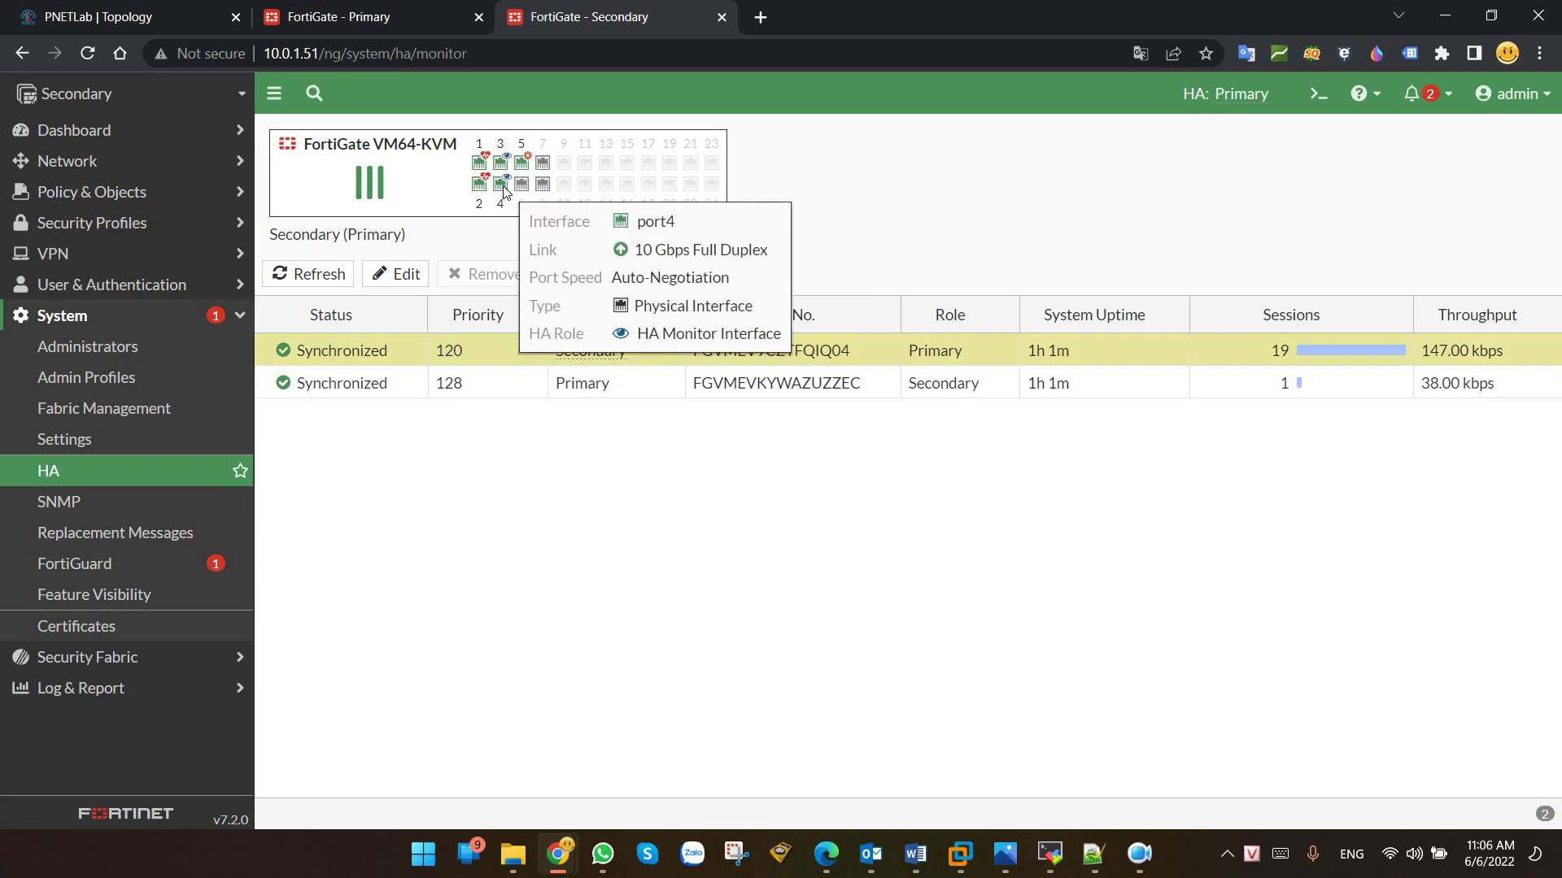
{"action": "left_click", "coordinate": [422, 25]}
{"action": "mouse_move", "coordinate": [1013, 187]}
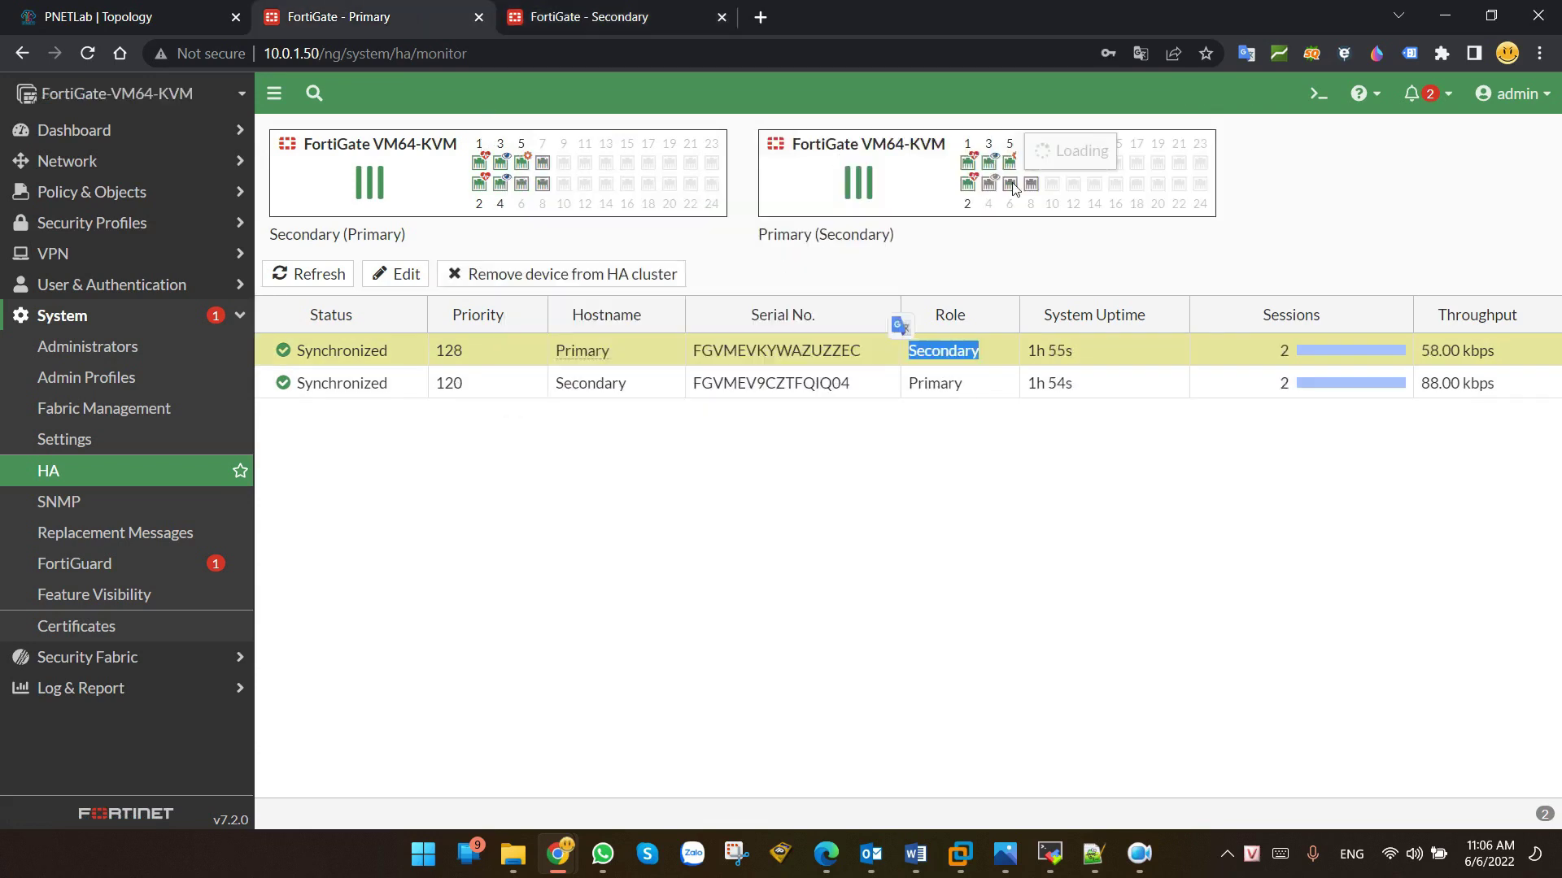
{"action": "double_click", "coordinate": [781, 235]}
{"action": "mouse_move", "coordinate": [994, 187]}
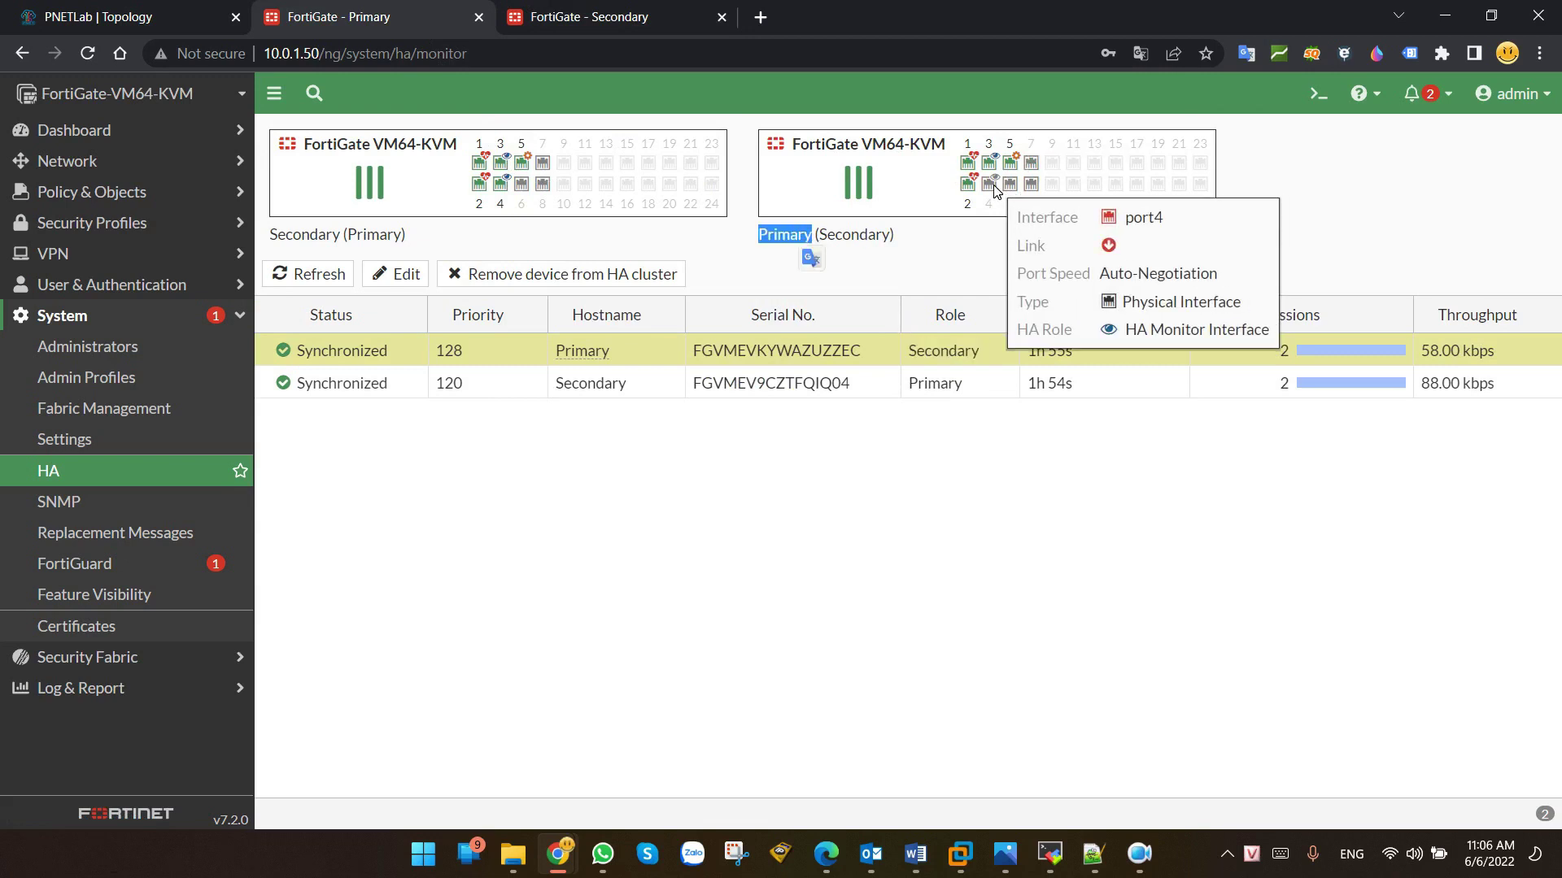
Step: Run 'get system ha status' and review the primary-selection time, selected unit and failure criteria
{"action": "left_click", "coordinate": [1317, 93]}
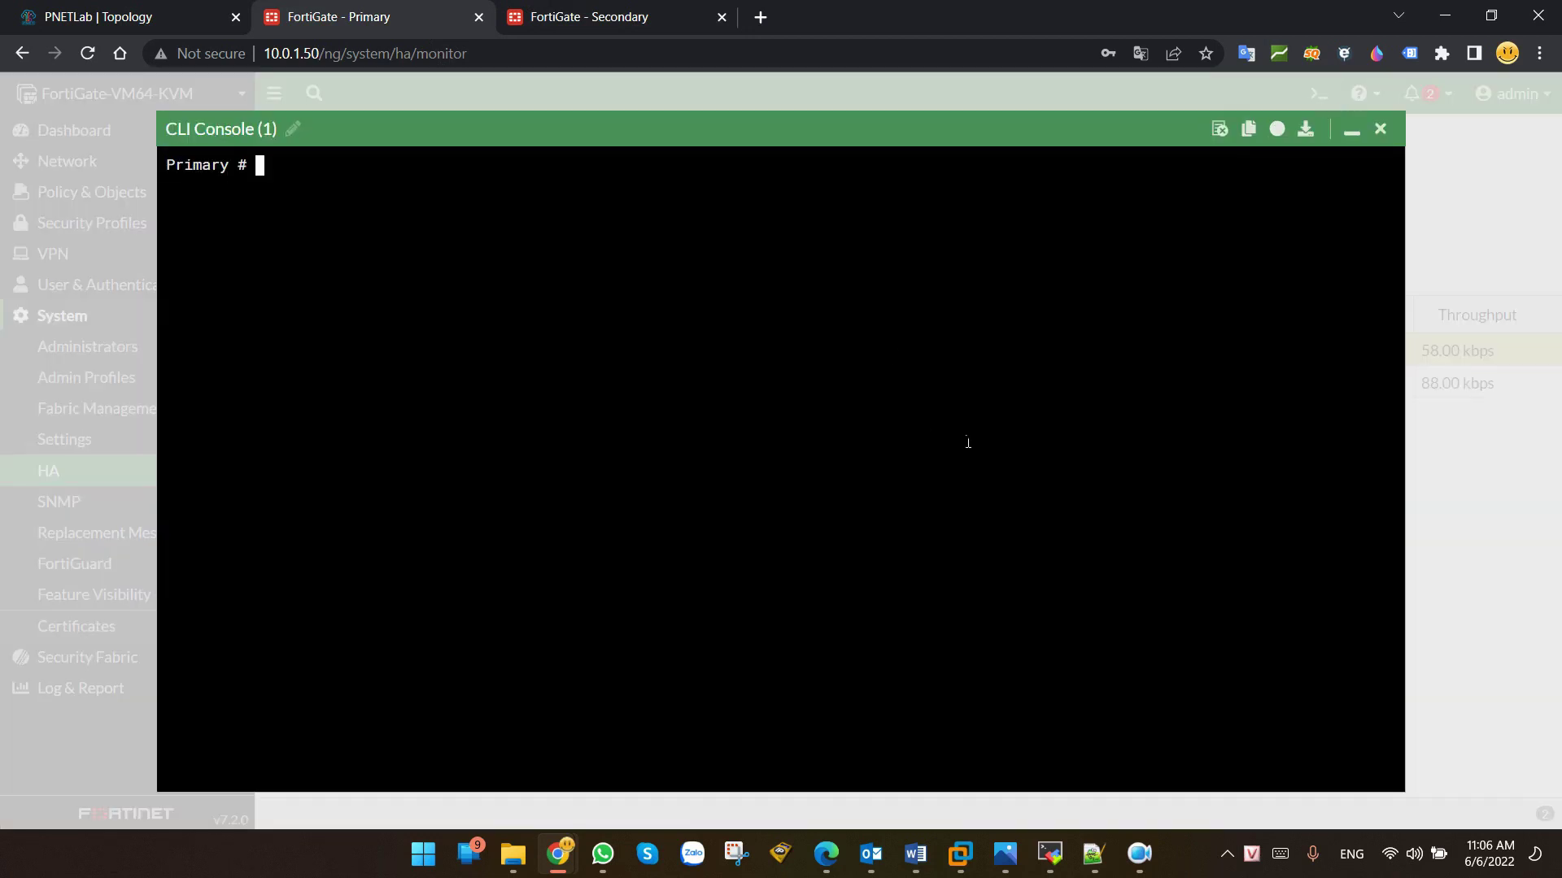
{"action": "type", "text": "get system ha"}
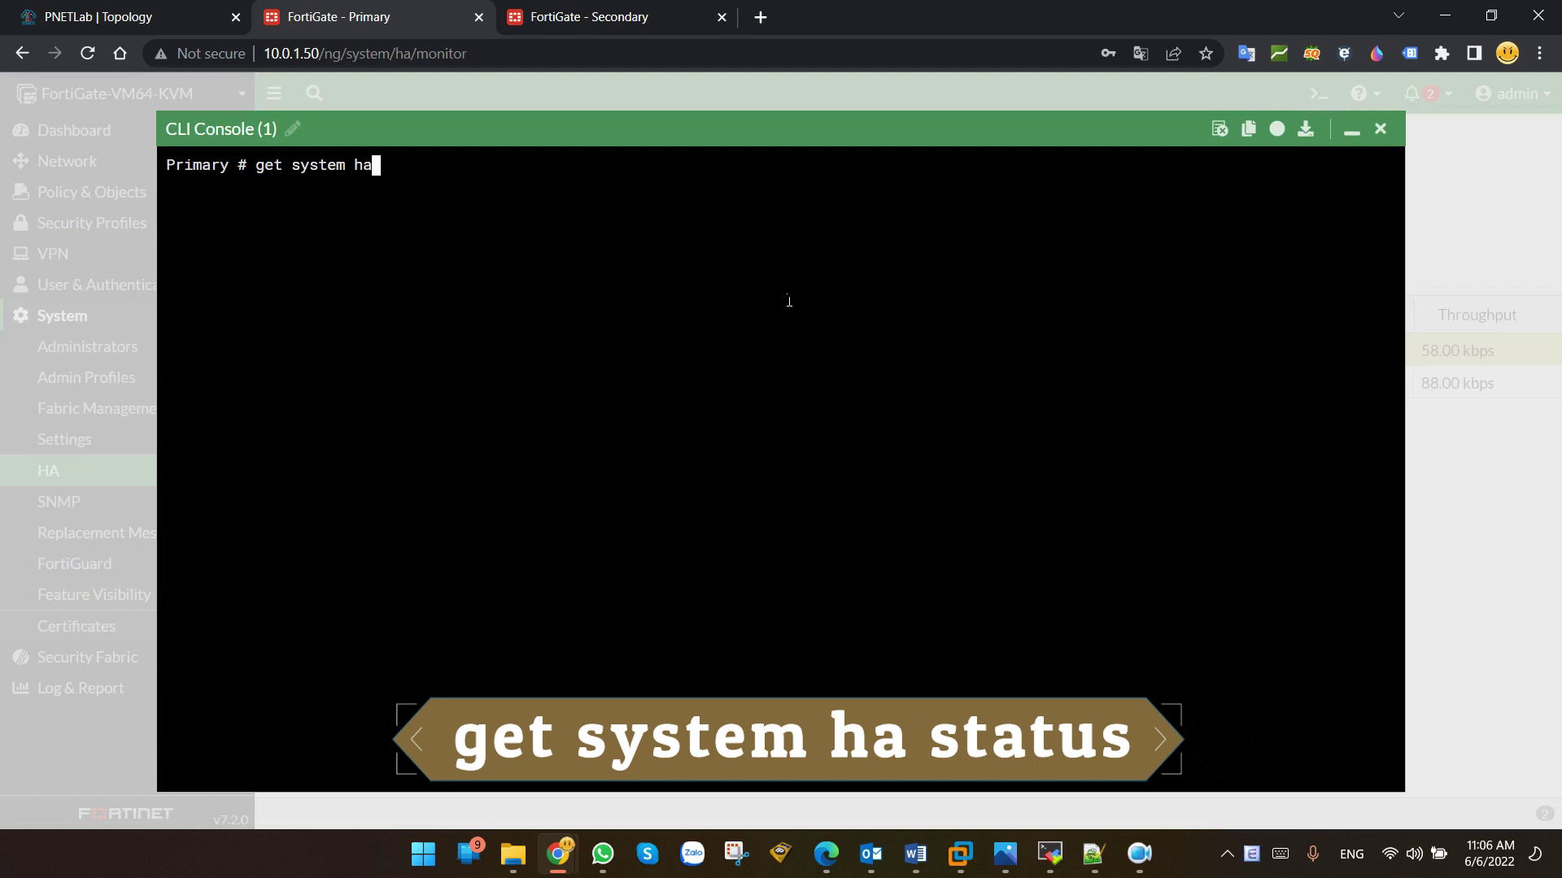
{"action": "type", "text": " status"}
{"action": "key", "text": "Return"}
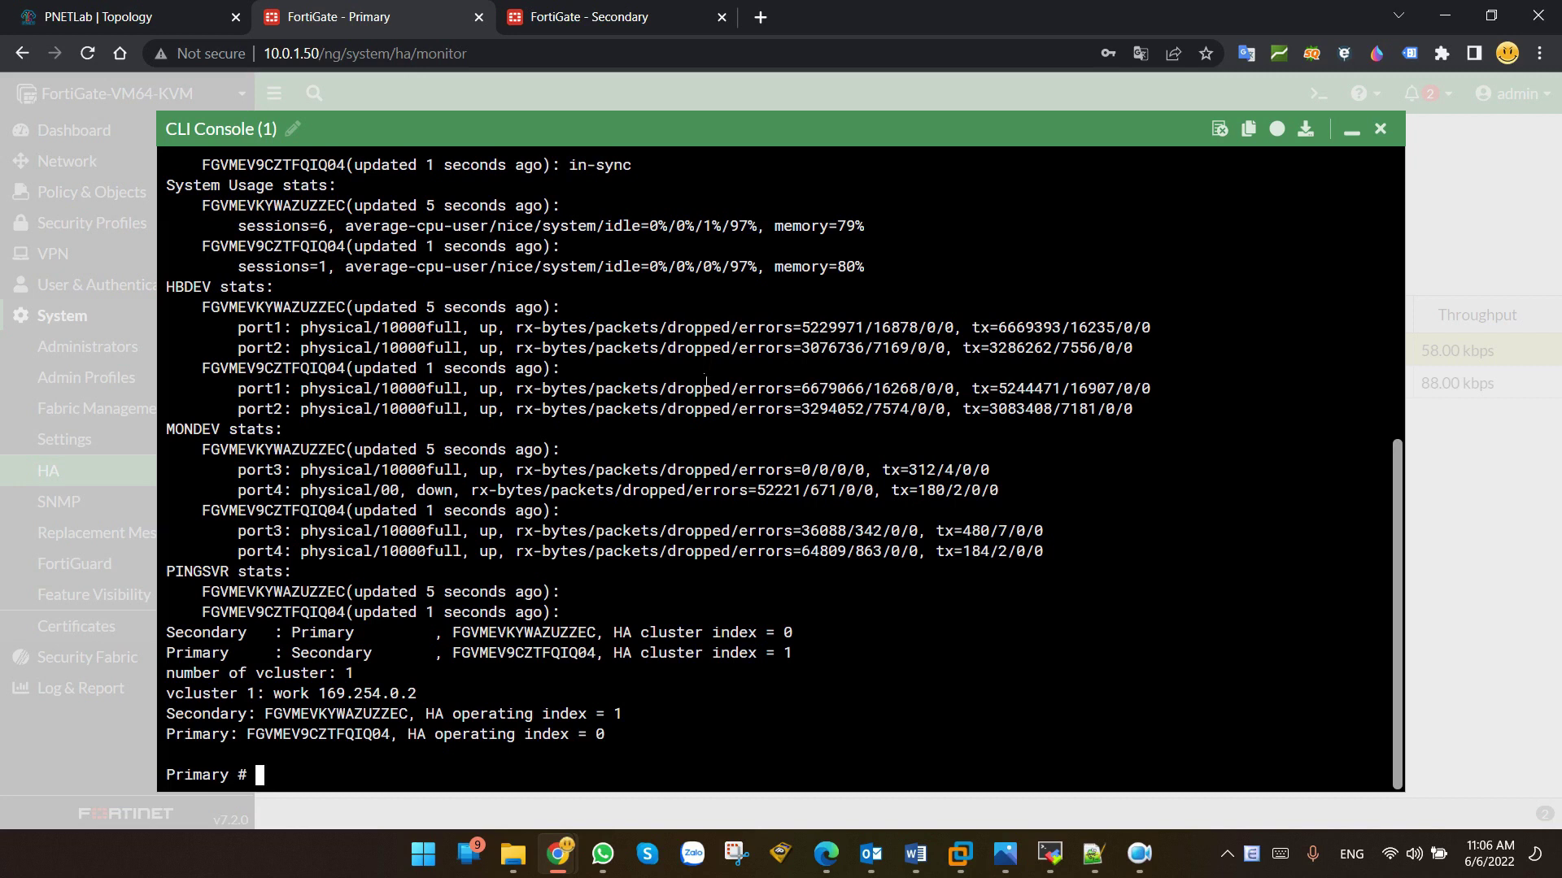
{"action": "scroll", "coordinate": [697, 404], "scroll_direction": "up", "scroll_amount": 5}
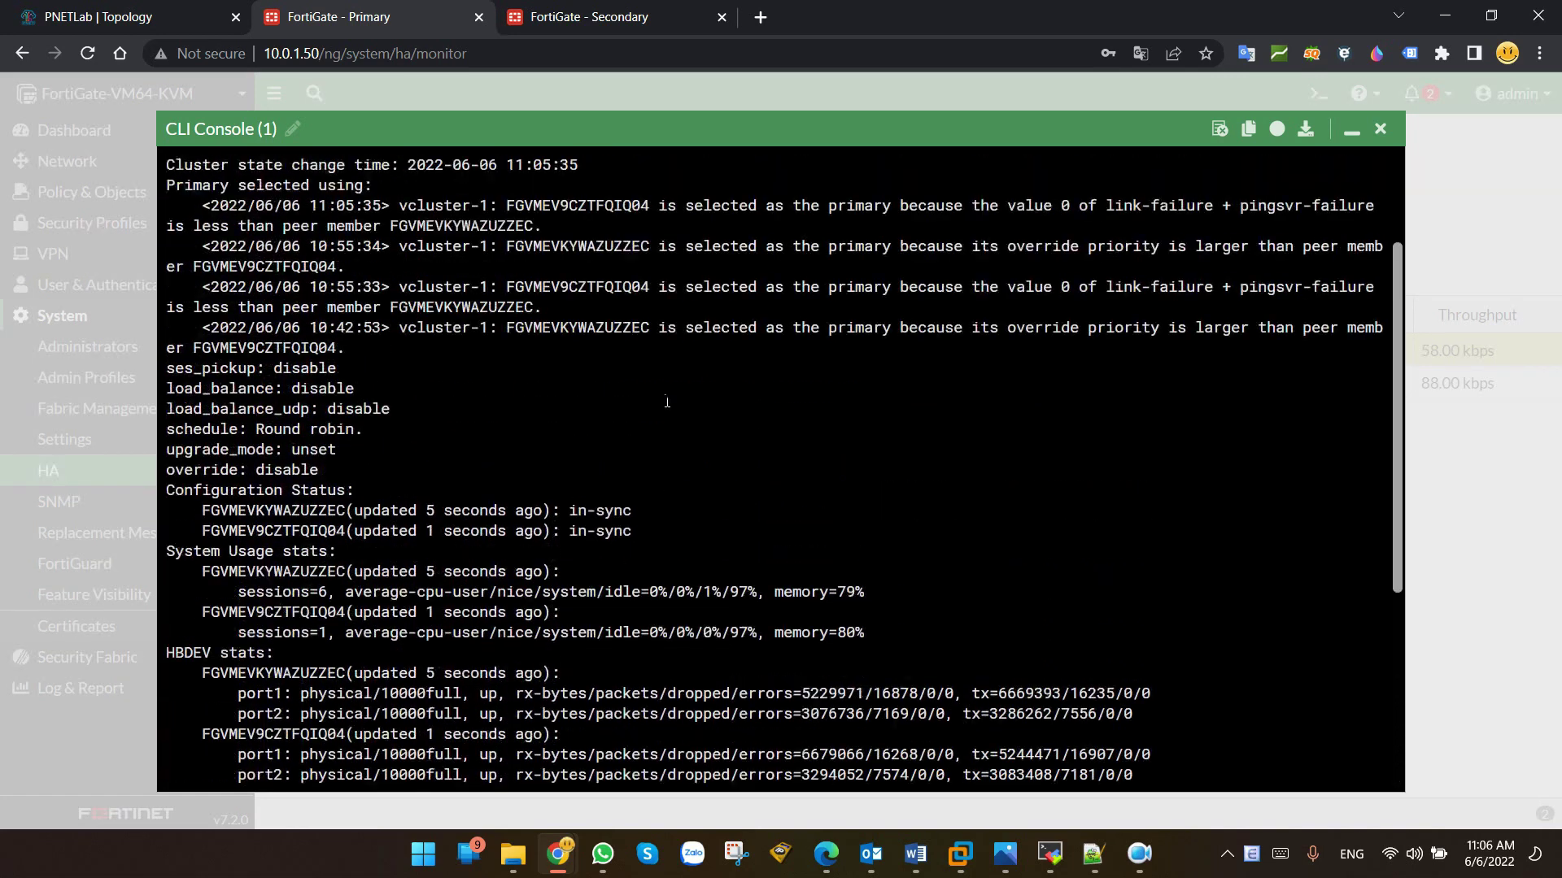
{"action": "scroll", "coordinate": [667, 404], "scroll_direction": "up", "scroll_amount": 1}
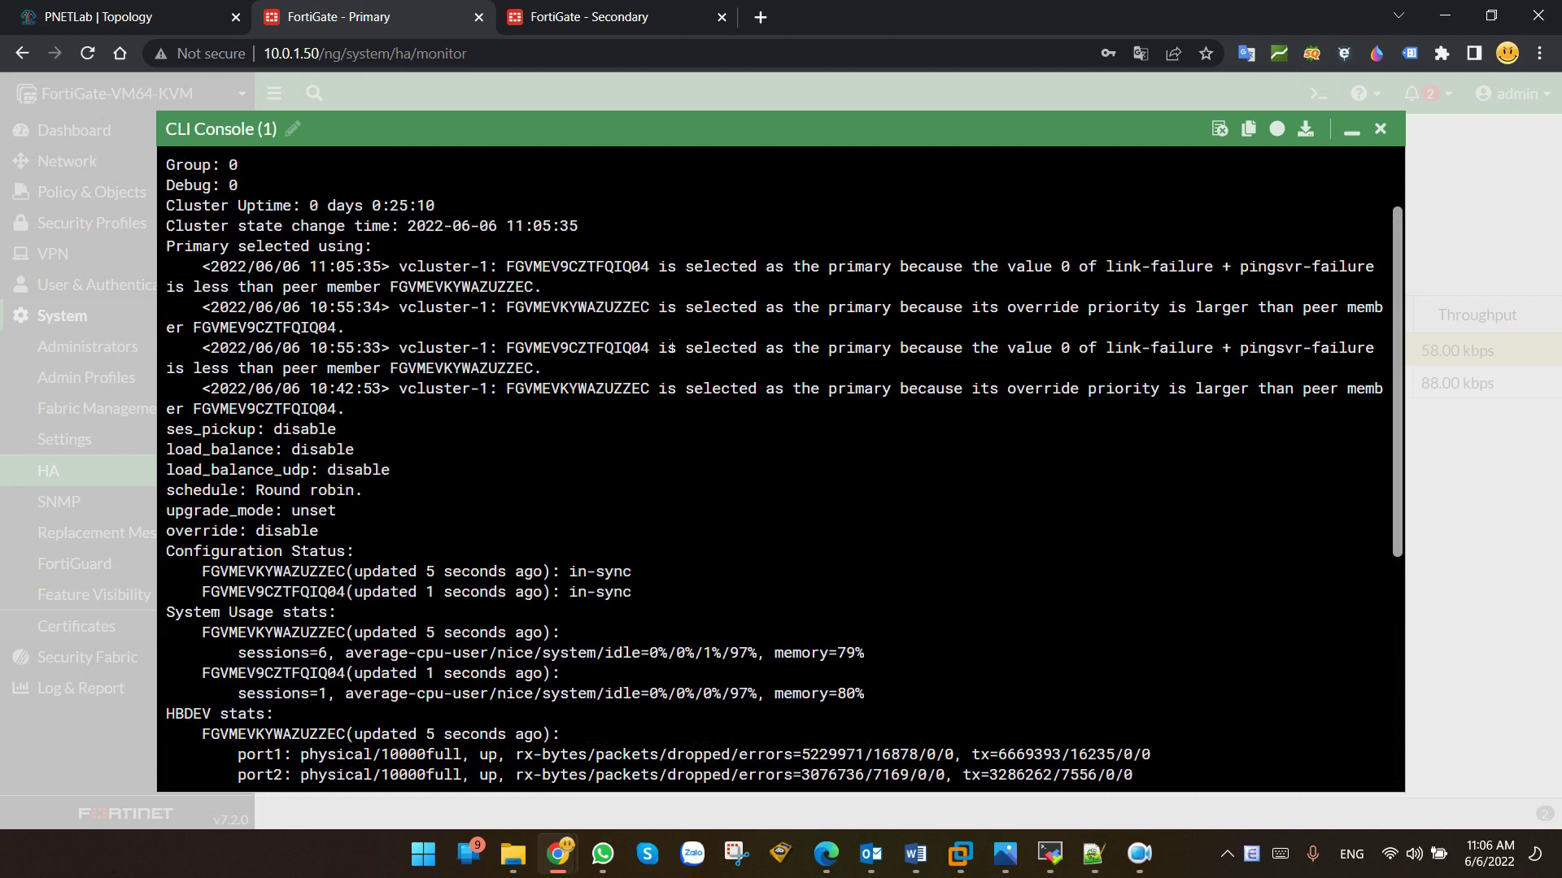
{"action": "left_click_drag", "start_coordinate": [211, 276], "coordinate": [391, 272]}
{"action": "left_click_drag", "start_coordinate": [505, 268], "coordinate": [1228, 272]}
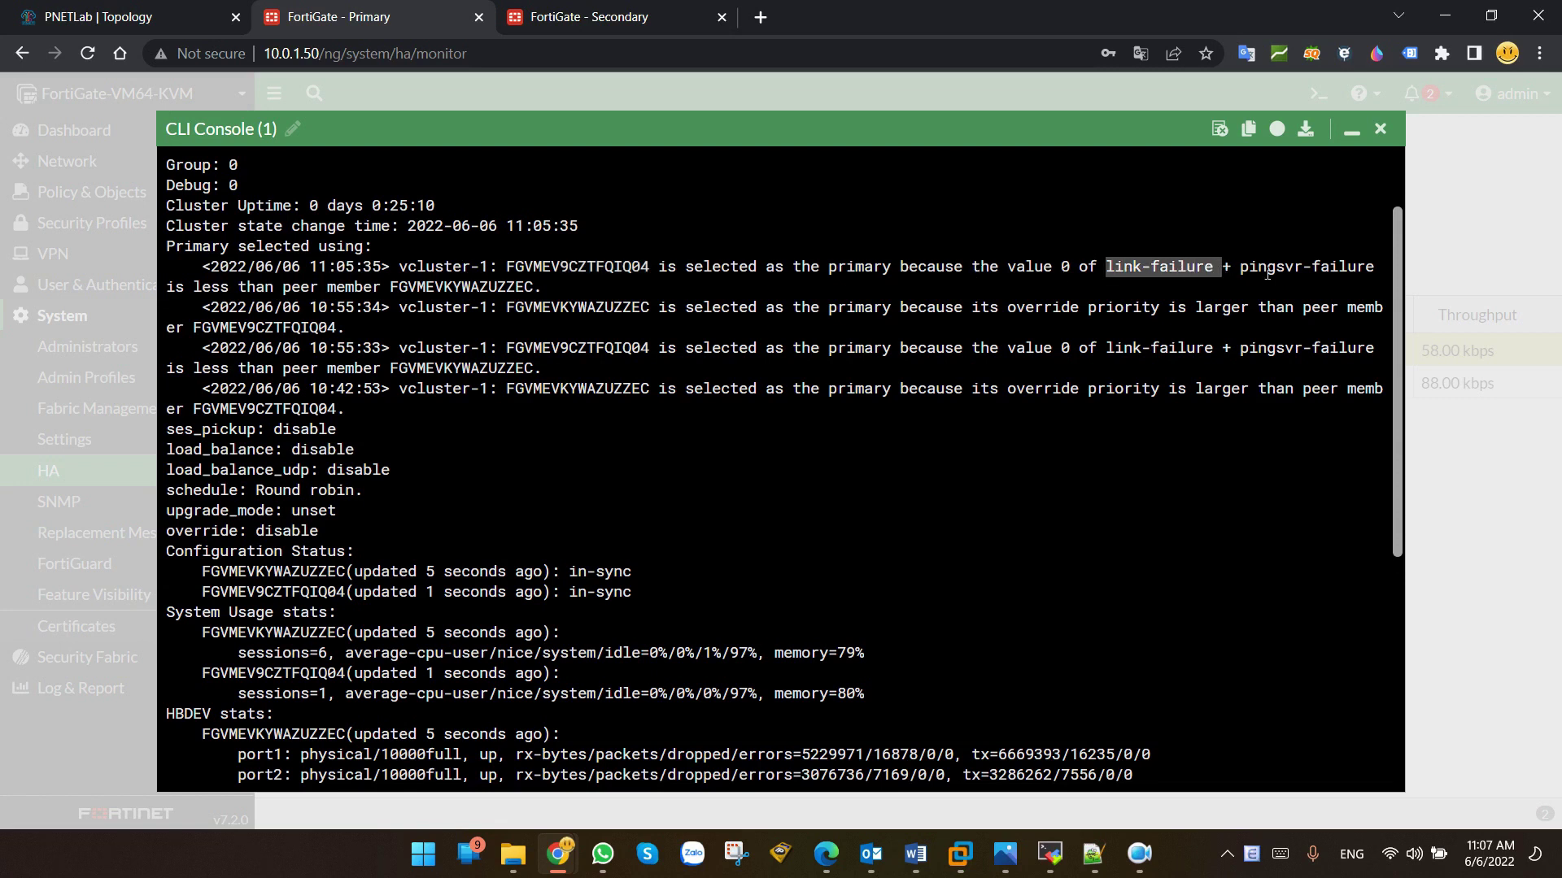
{"action": "left_click_drag", "start_coordinate": [1242, 275], "coordinate": [1378, 280]}
{"action": "left_click_drag", "start_coordinate": [1107, 269], "coordinate": [1231, 269]}
Step: Check the Configuration Status section showing both units in sync
{"action": "left_click_drag", "start_coordinate": [173, 560], "coordinate": [367, 558]}
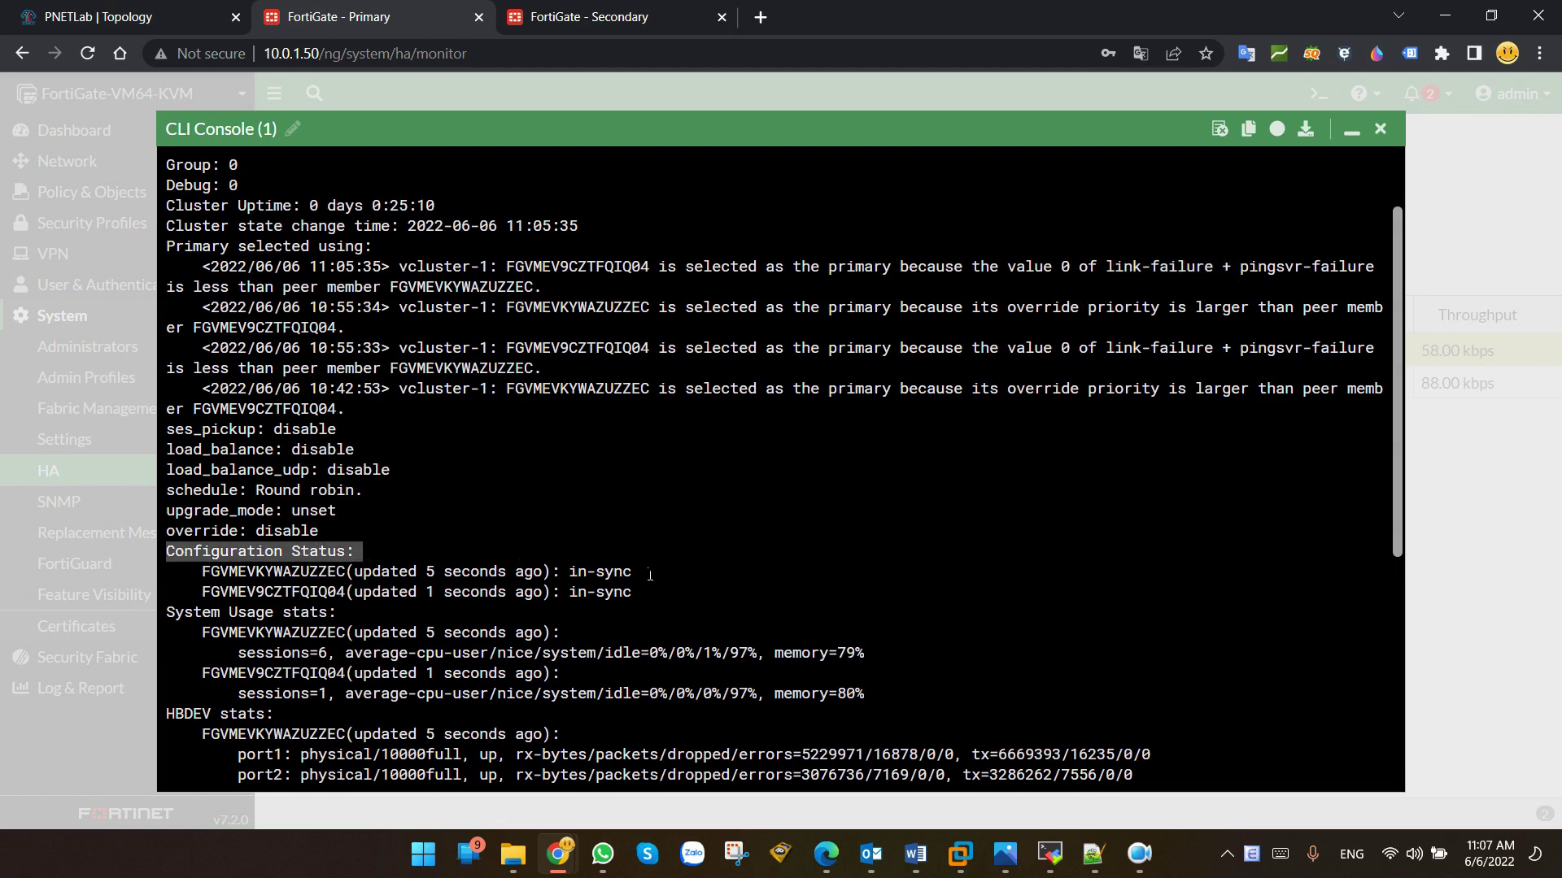
{"action": "left_click_drag", "start_coordinate": [569, 579], "coordinate": [637, 599]}
{"action": "triple_click", "coordinate": [585, 581]}
{"action": "scroll", "coordinate": [585, 585], "scroll_direction": "down", "scroll_amount": 2}
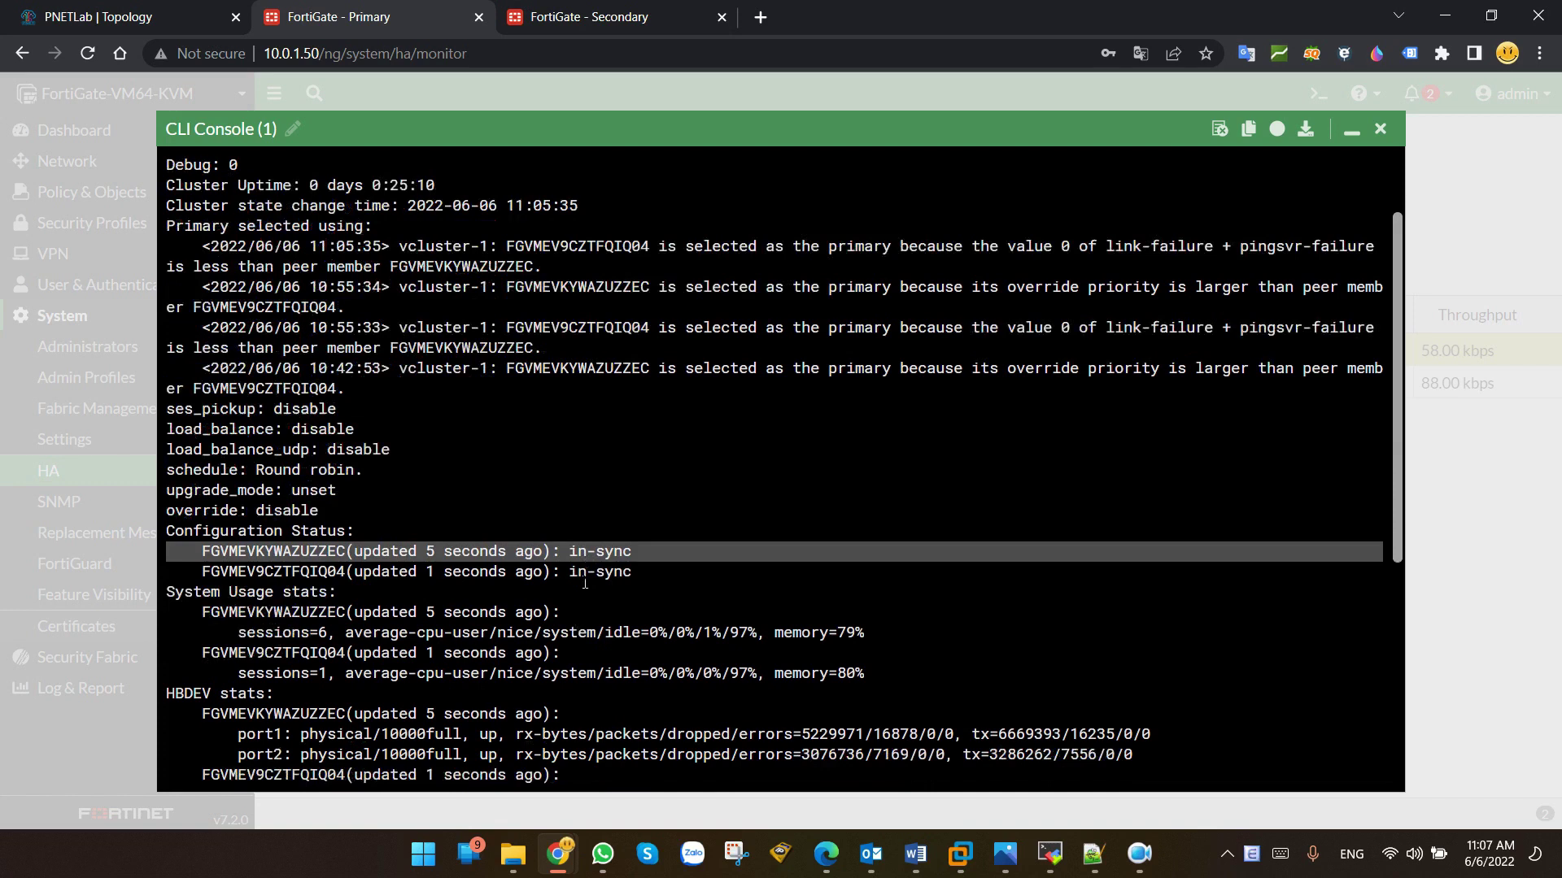
{"action": "left_click", "coordinate": [587, 507]}
{"action": "double_click", "coordinate": [586, 470]}
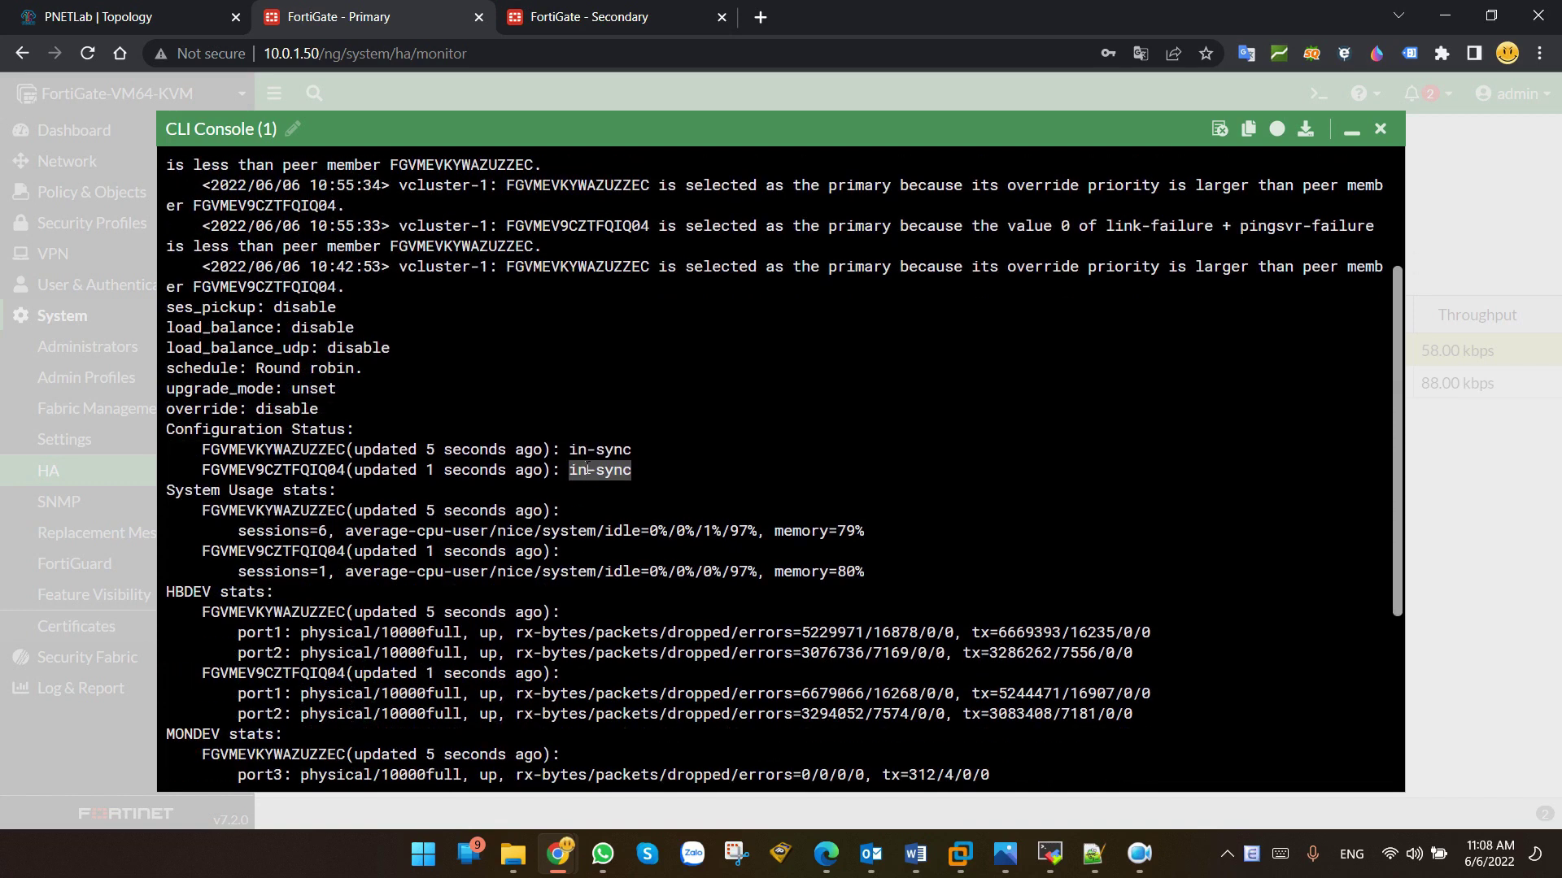
{"action": "double_click", "coordinate": [588, 450]}
{"action": "scroll", "coordinate": [587, 458], "scroll_direction": "up", "scroll_amount": 4}
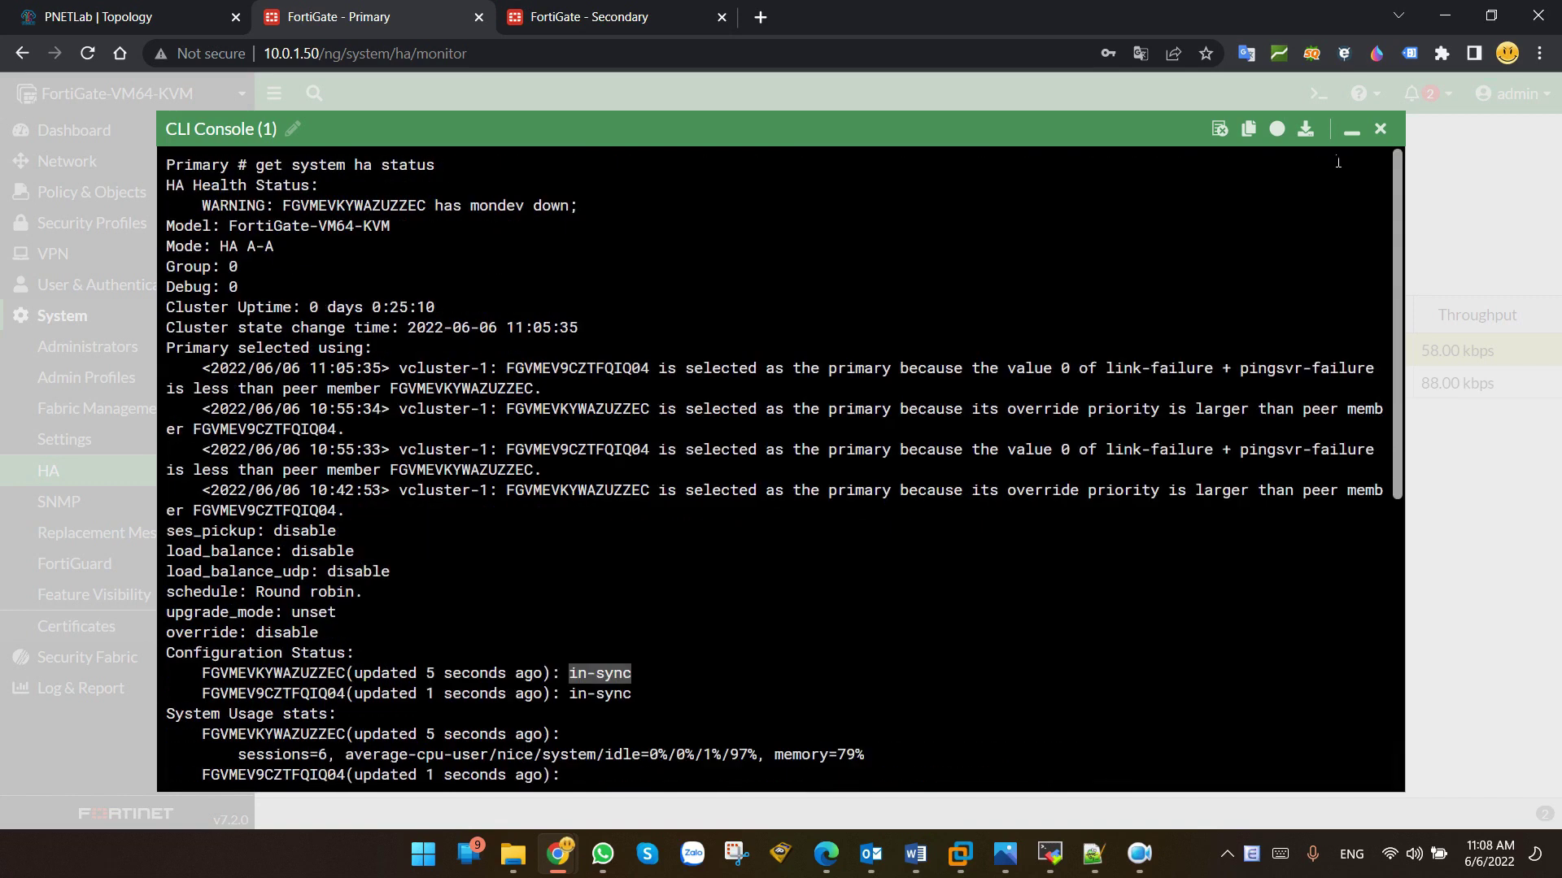
Step: Close the console and highlight the Primary unit's entry on the HA monitor
{"action": "left_click", "coordinate": [1383, 129]}
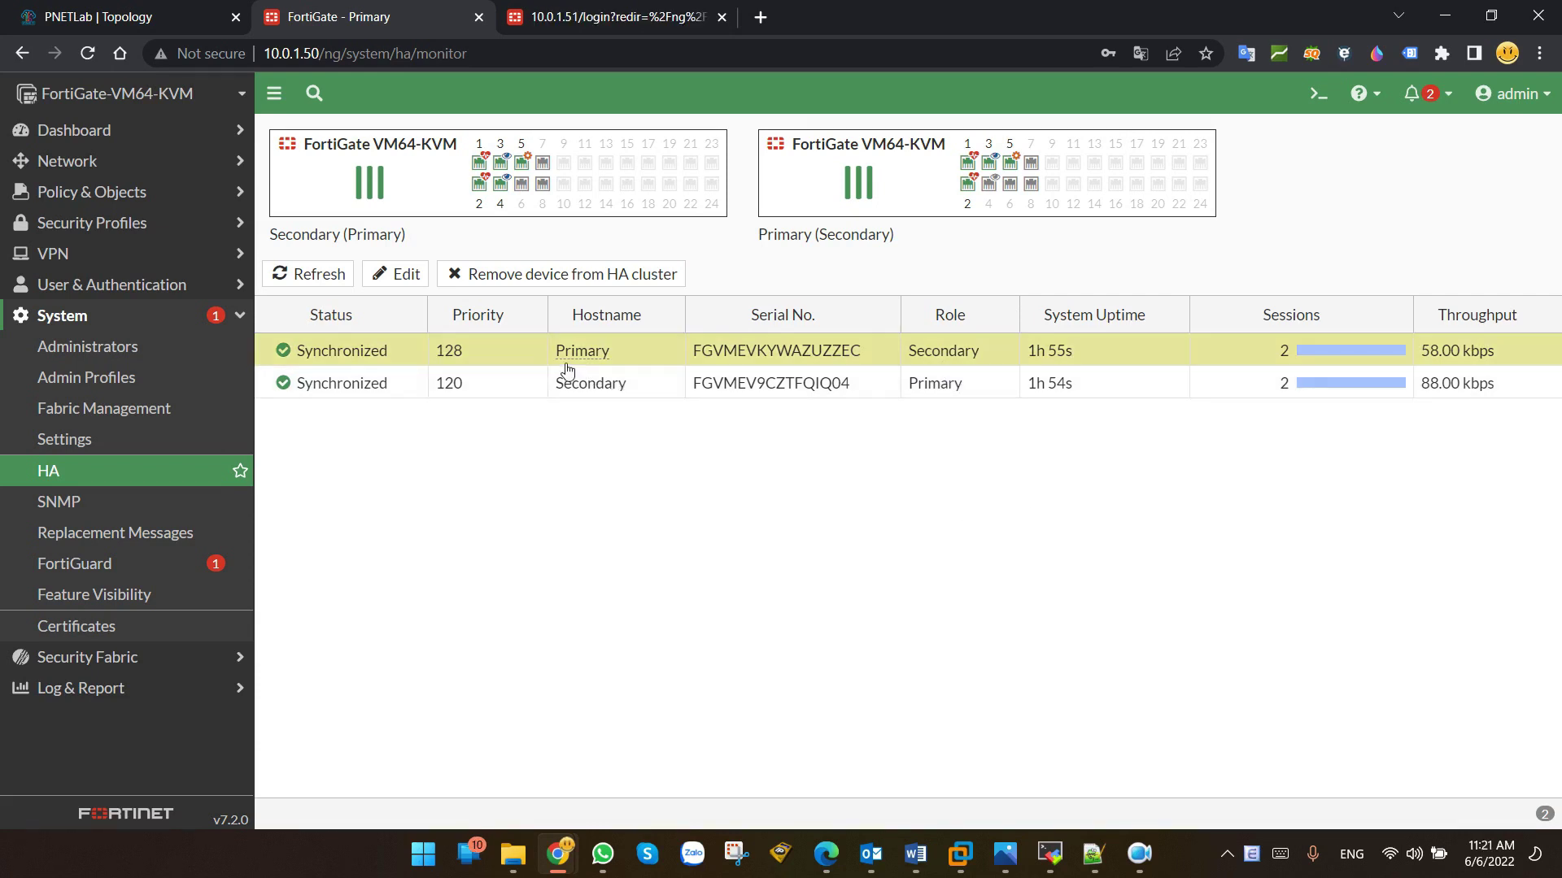
{"action": "left_click_drag", "start_coordinate": [558, 351], "coordinate": [990, 359]}
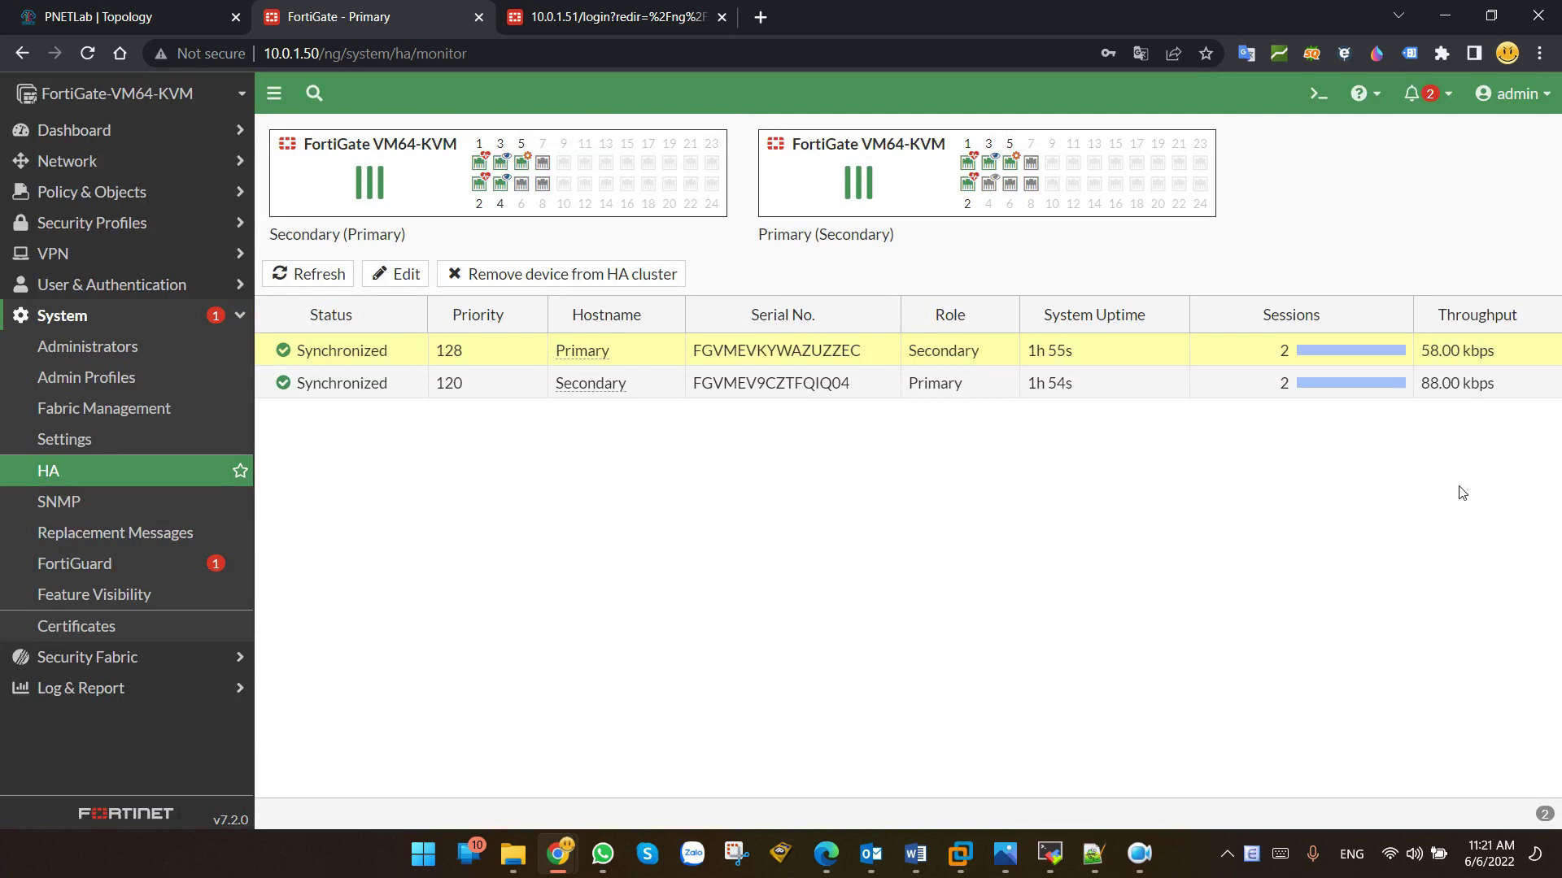
{"action": "key", "text": "alt+Tab"}
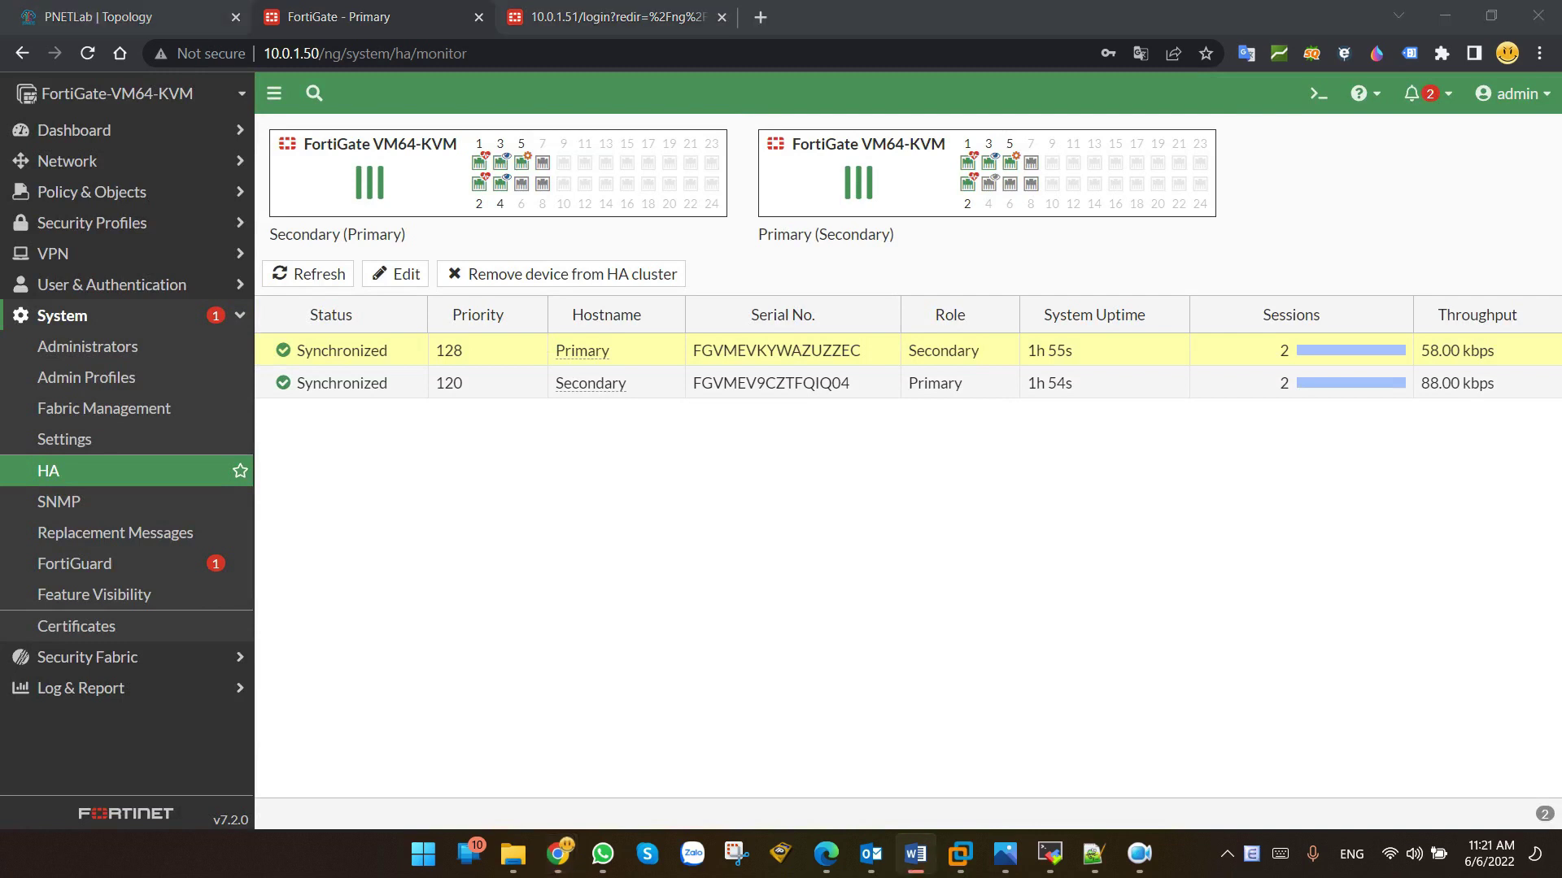
Step: Re-create the SW-Core e0/1 to Primary port4 link in PNETLab and reload the HA monitor
{"action": "left_click", "coordinate": [97, 17]}
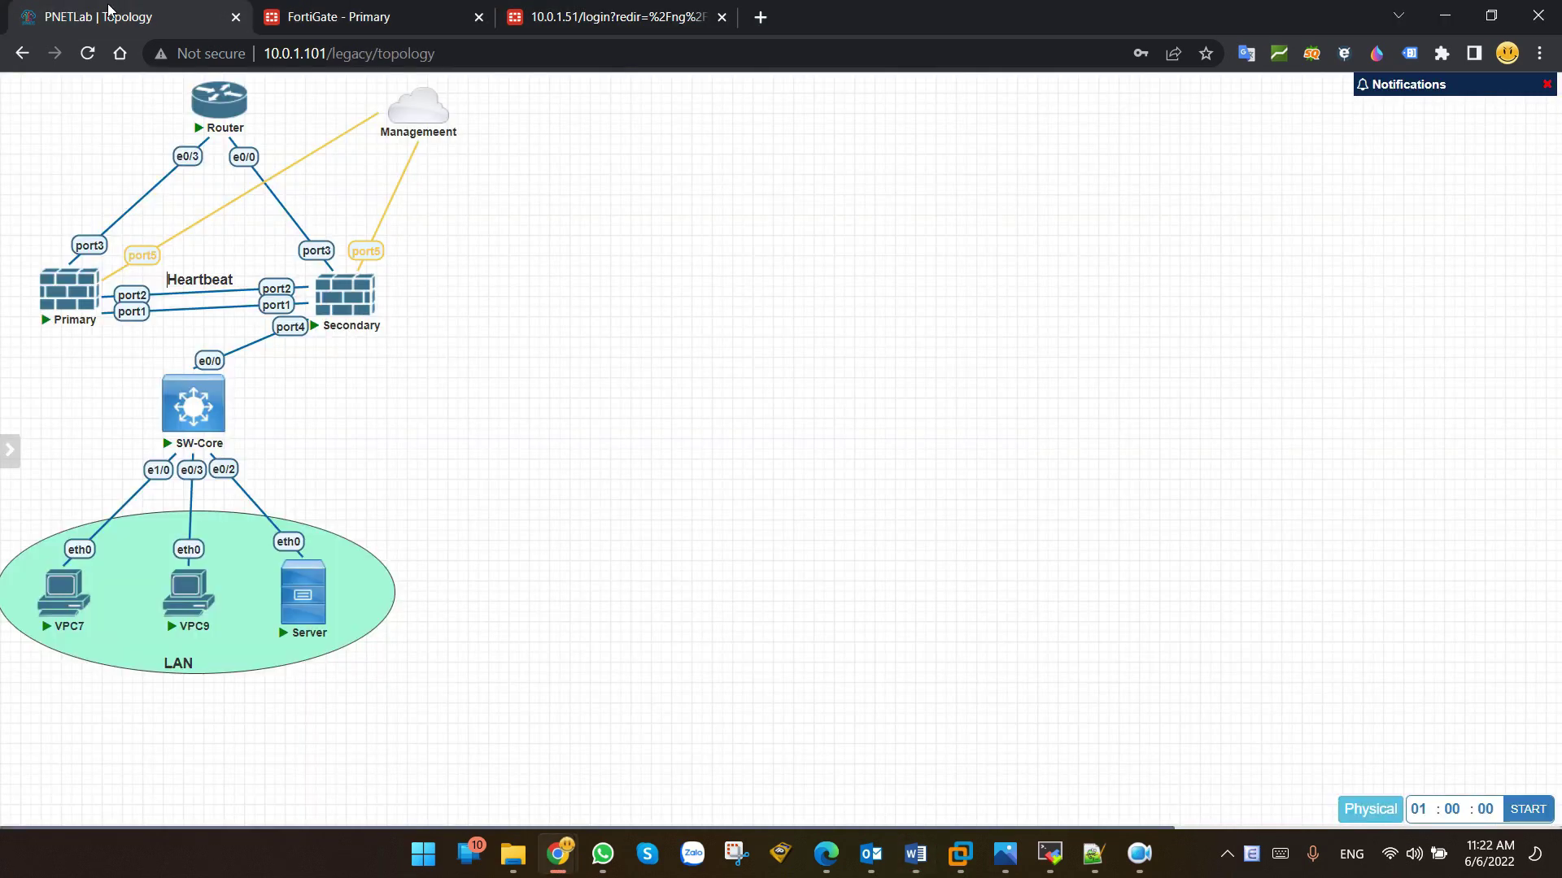
{"action": "left_click_drag", "start_coordinate": [226, 403], "coordinate": [69, 291]}
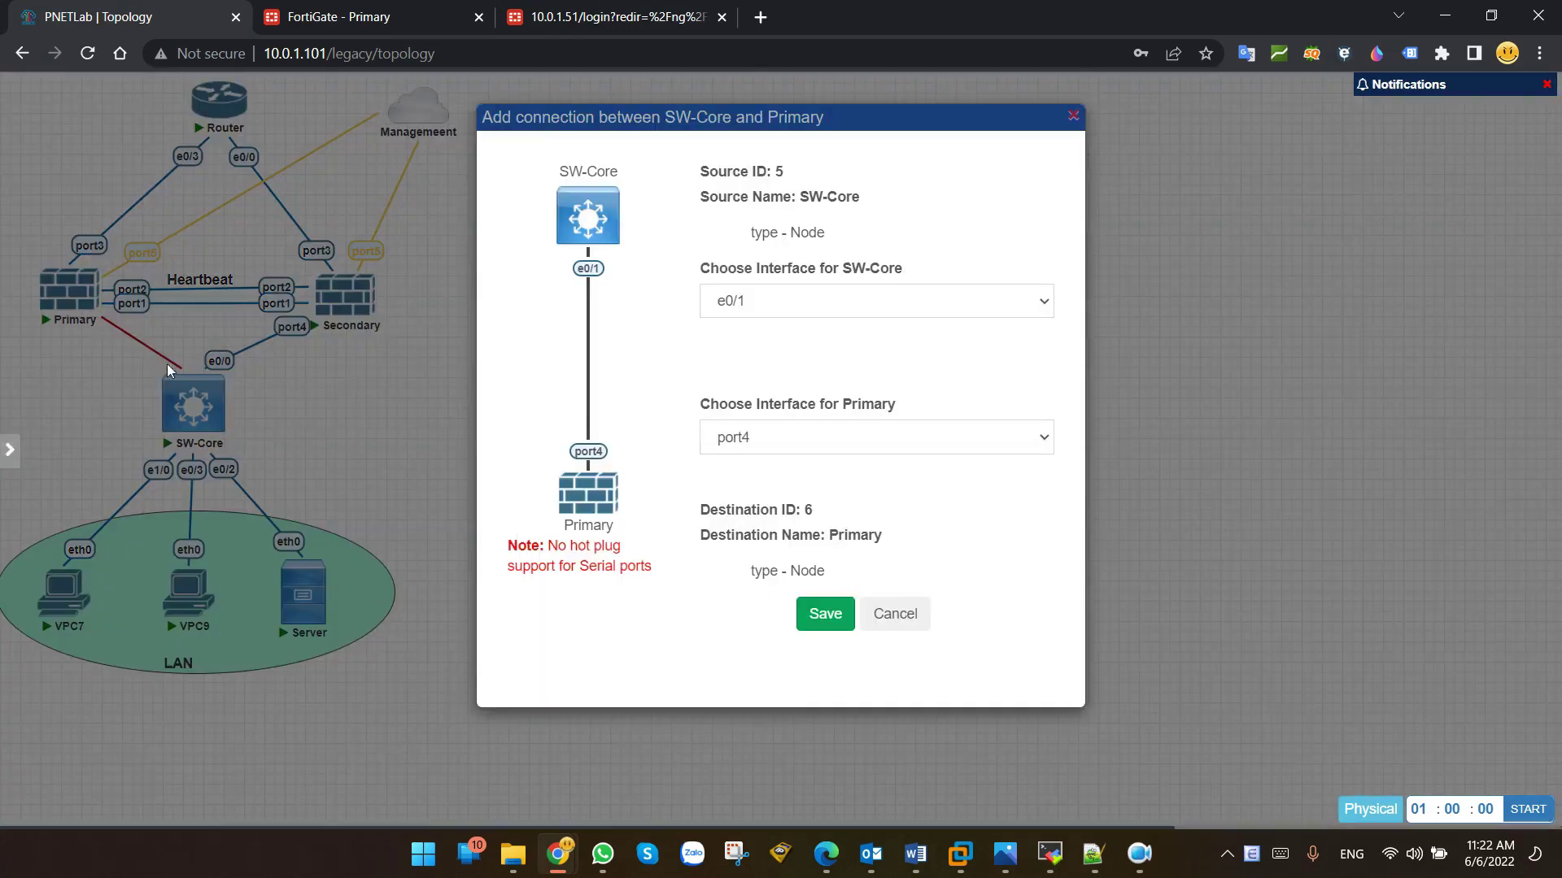
{"action": "left_click", "coordinate": [825, 614]}
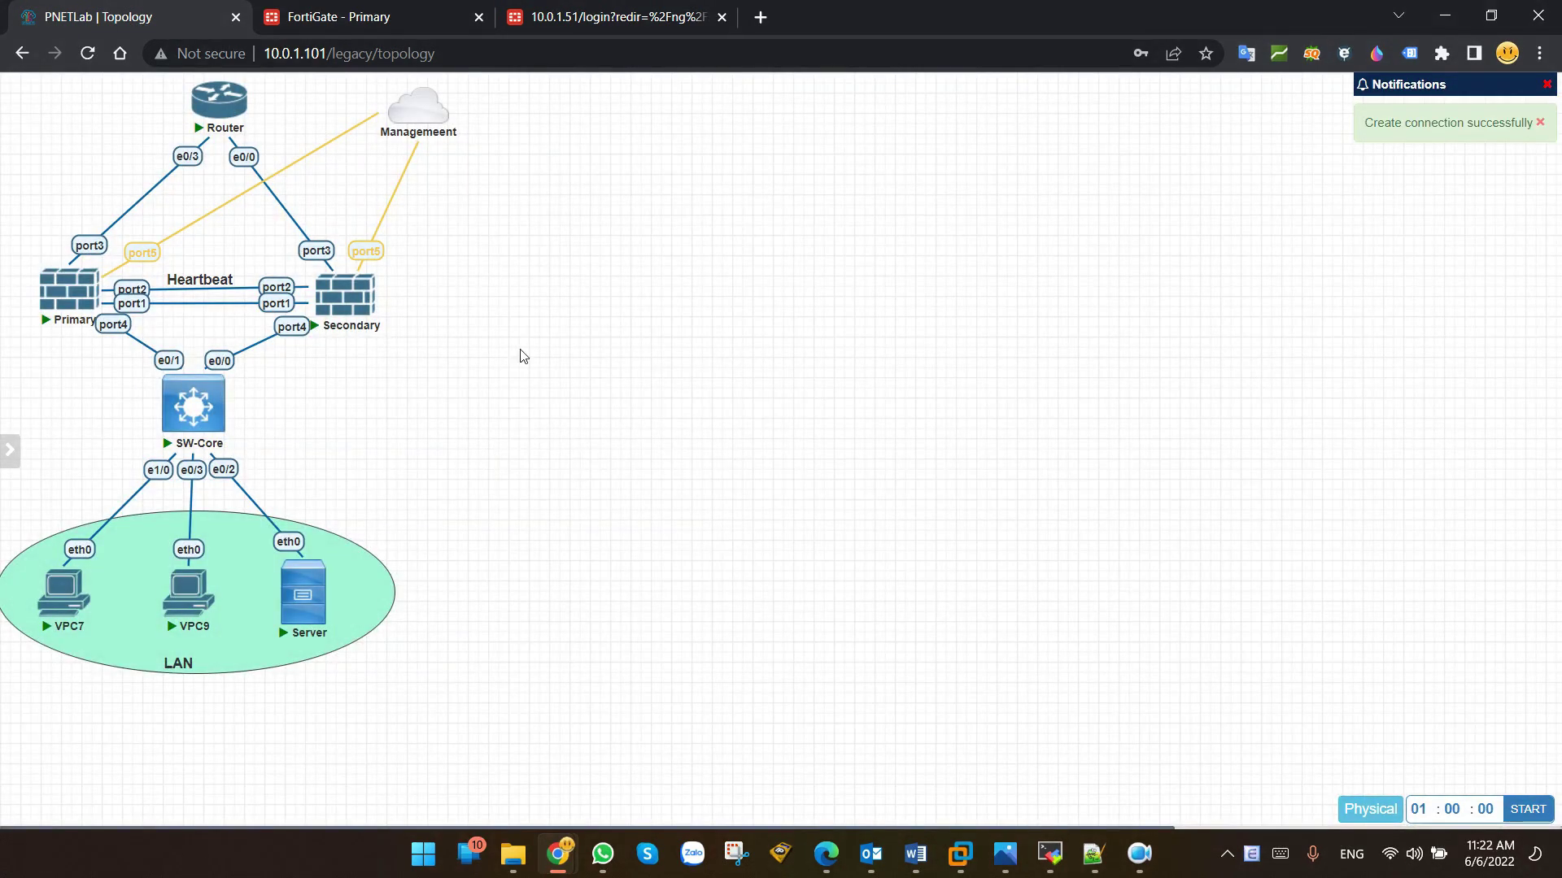
{"action": "left_click", "coordinate": [366, 17]}
{"action": "left_click", "coordinate": [101, 484]}
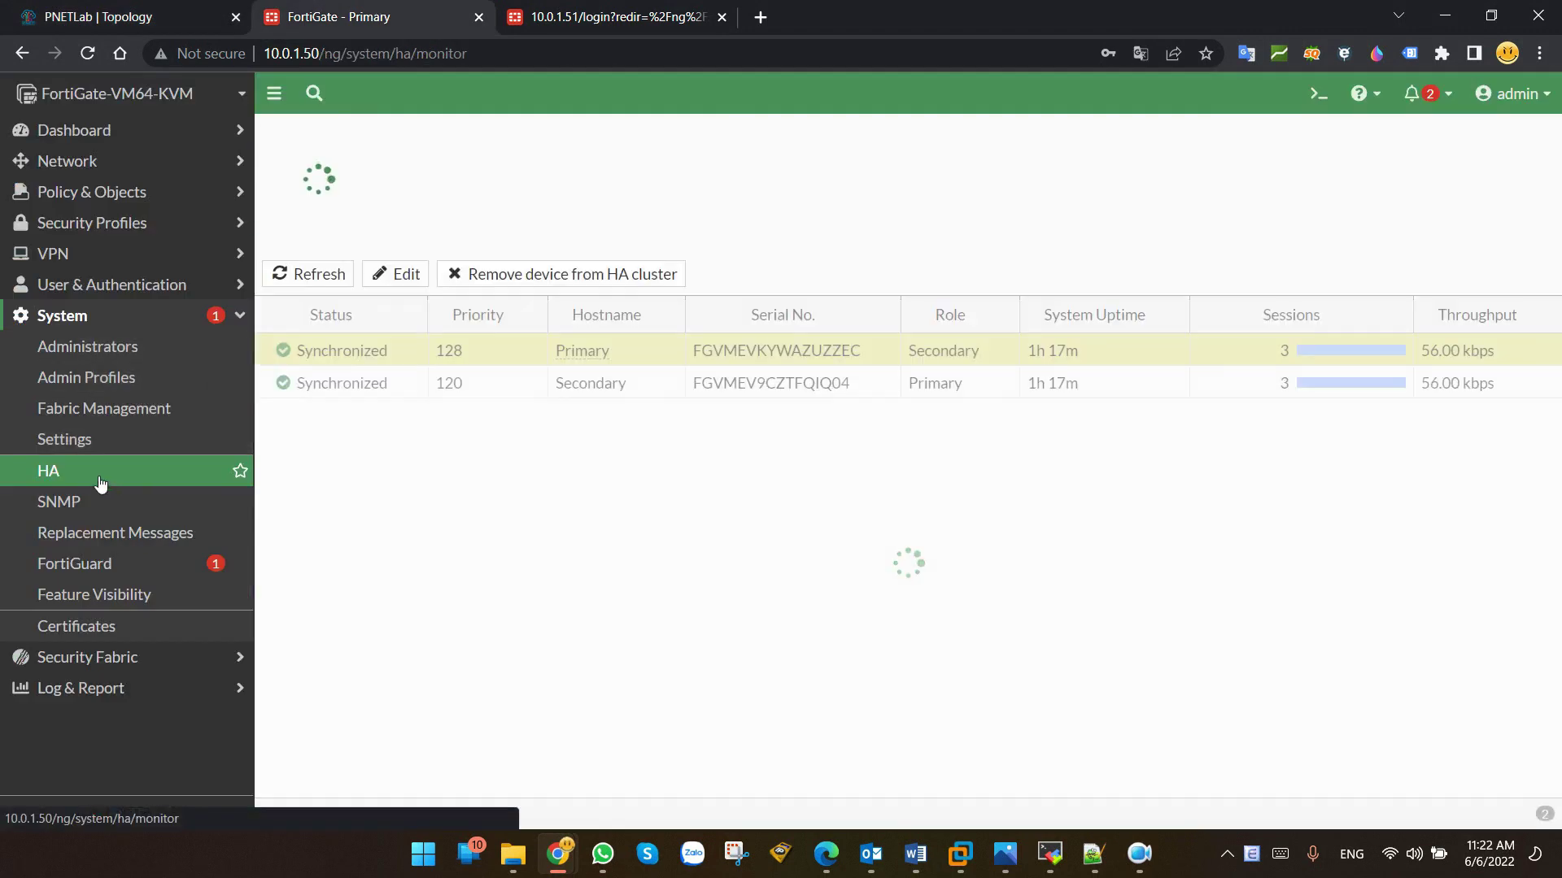
Step: Refresh the HA monitor and confirm the Primary unit still holds the Secondary role
{"action": "left_click", "coordinate": [302, 272]}
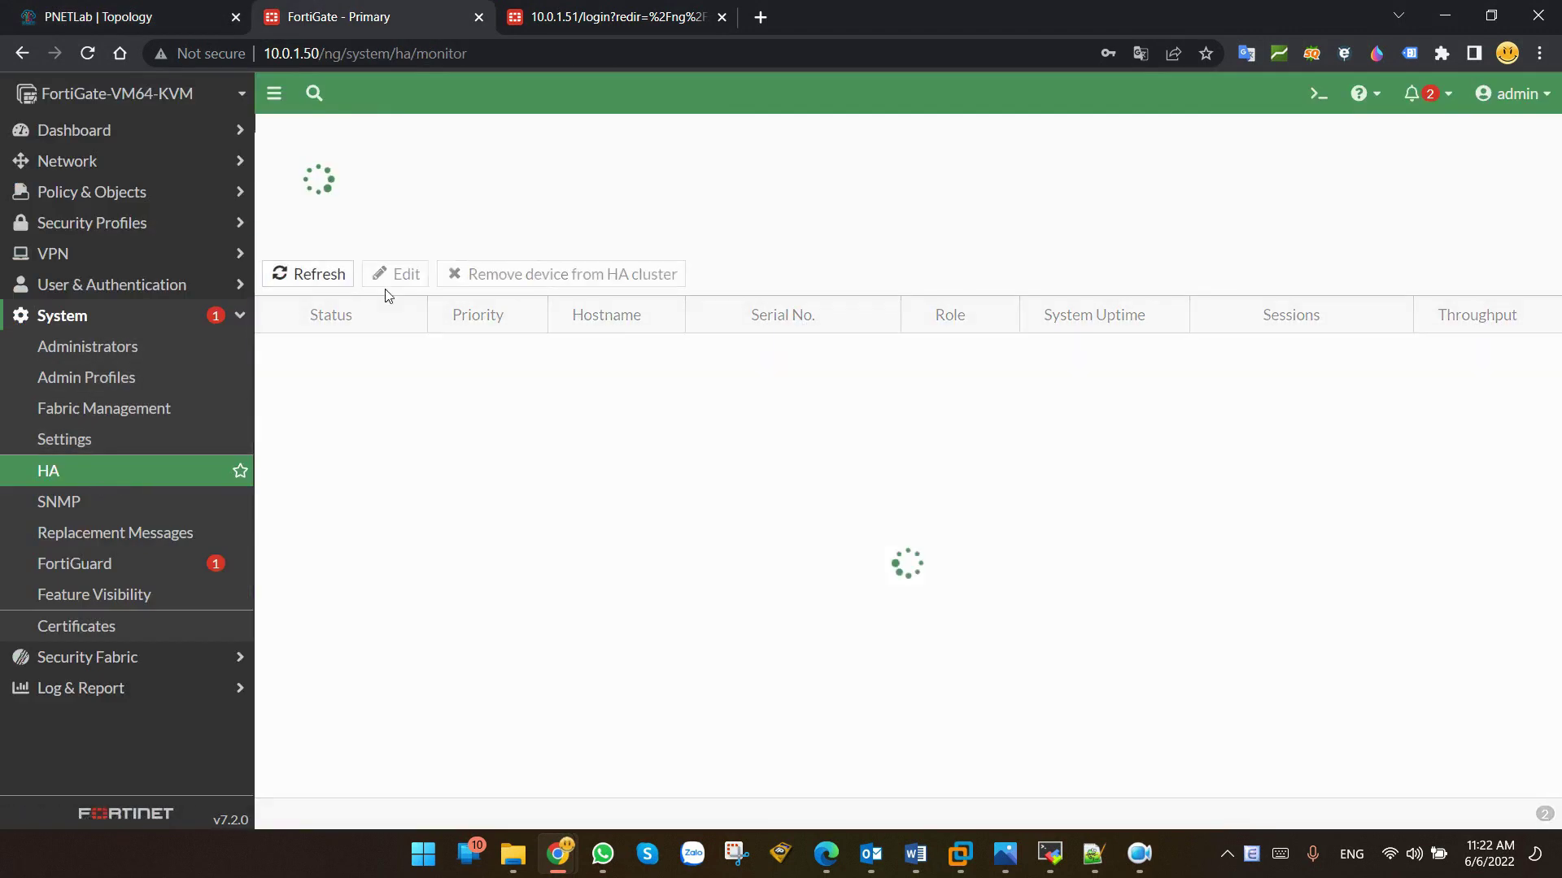
{"action": "left_click_drag", "start_coordinate": [557, 352], "coordinate": [990, 361]}
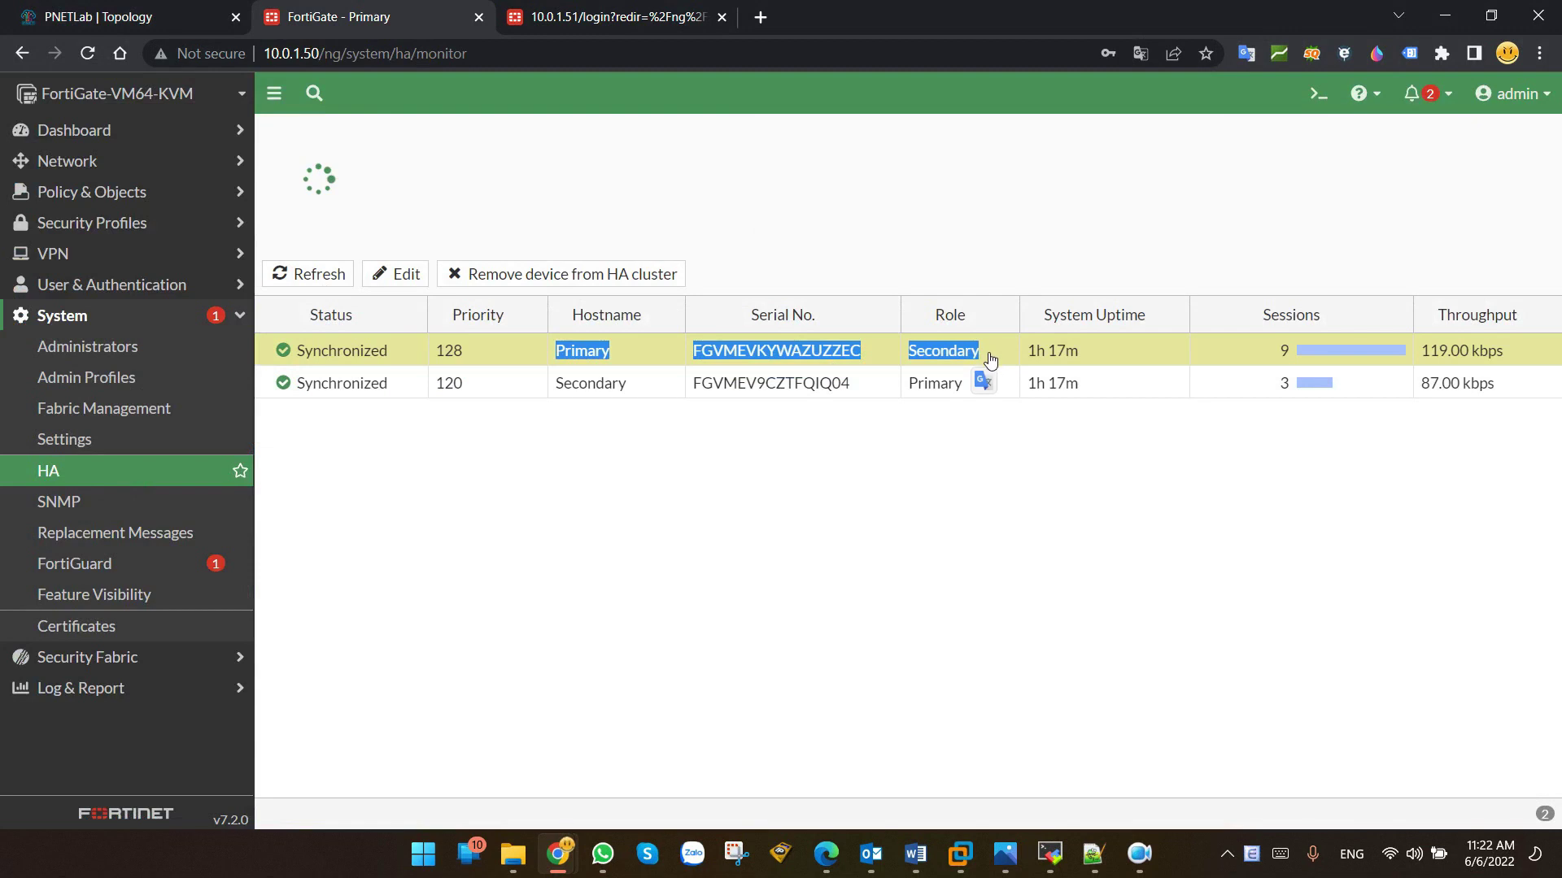
{"action": "left_click", "coordinate": [1134, 524]}
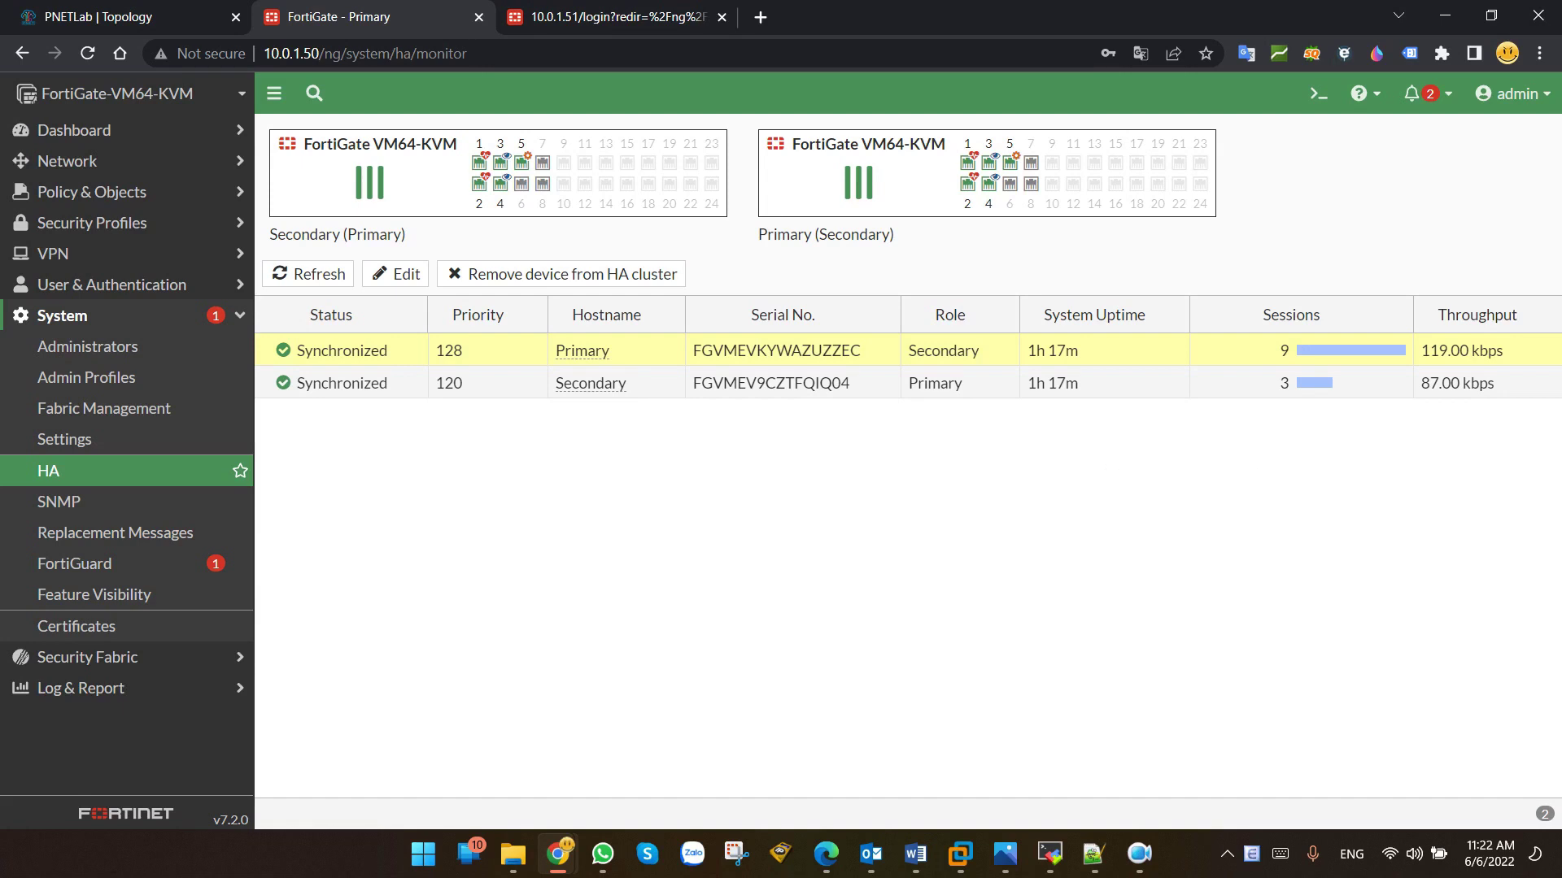
{"action": "key", "text": "alt+Tab"}
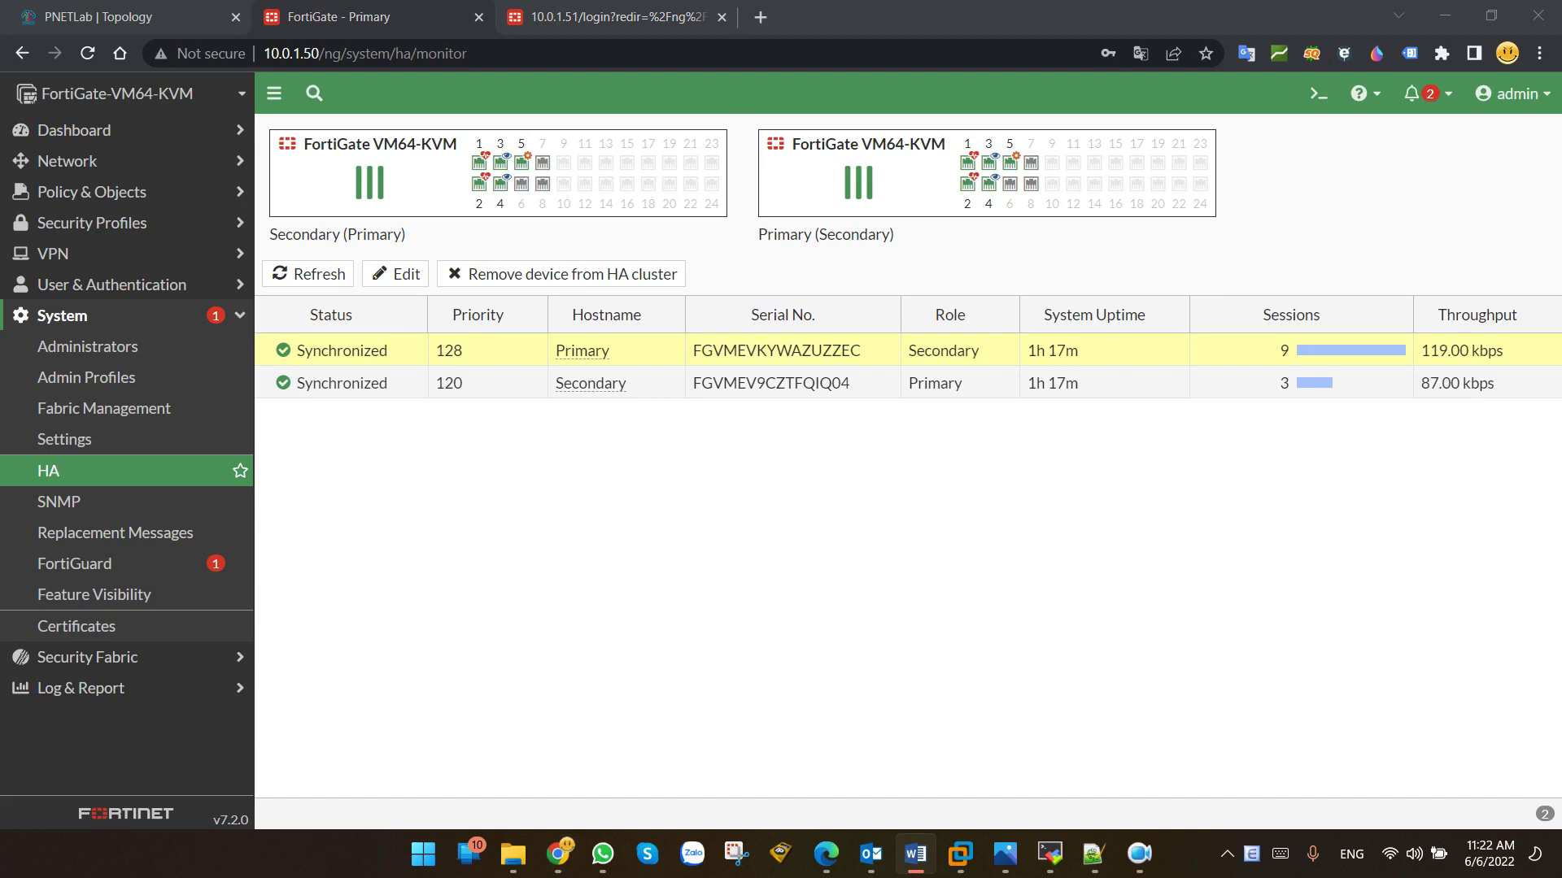
Step: Delete the Primary port4 to SW-Core e0/1 link in PNETLab, then refresh the HA monitor
{"action": "key", "text": "ctrl+shift+Tab"}
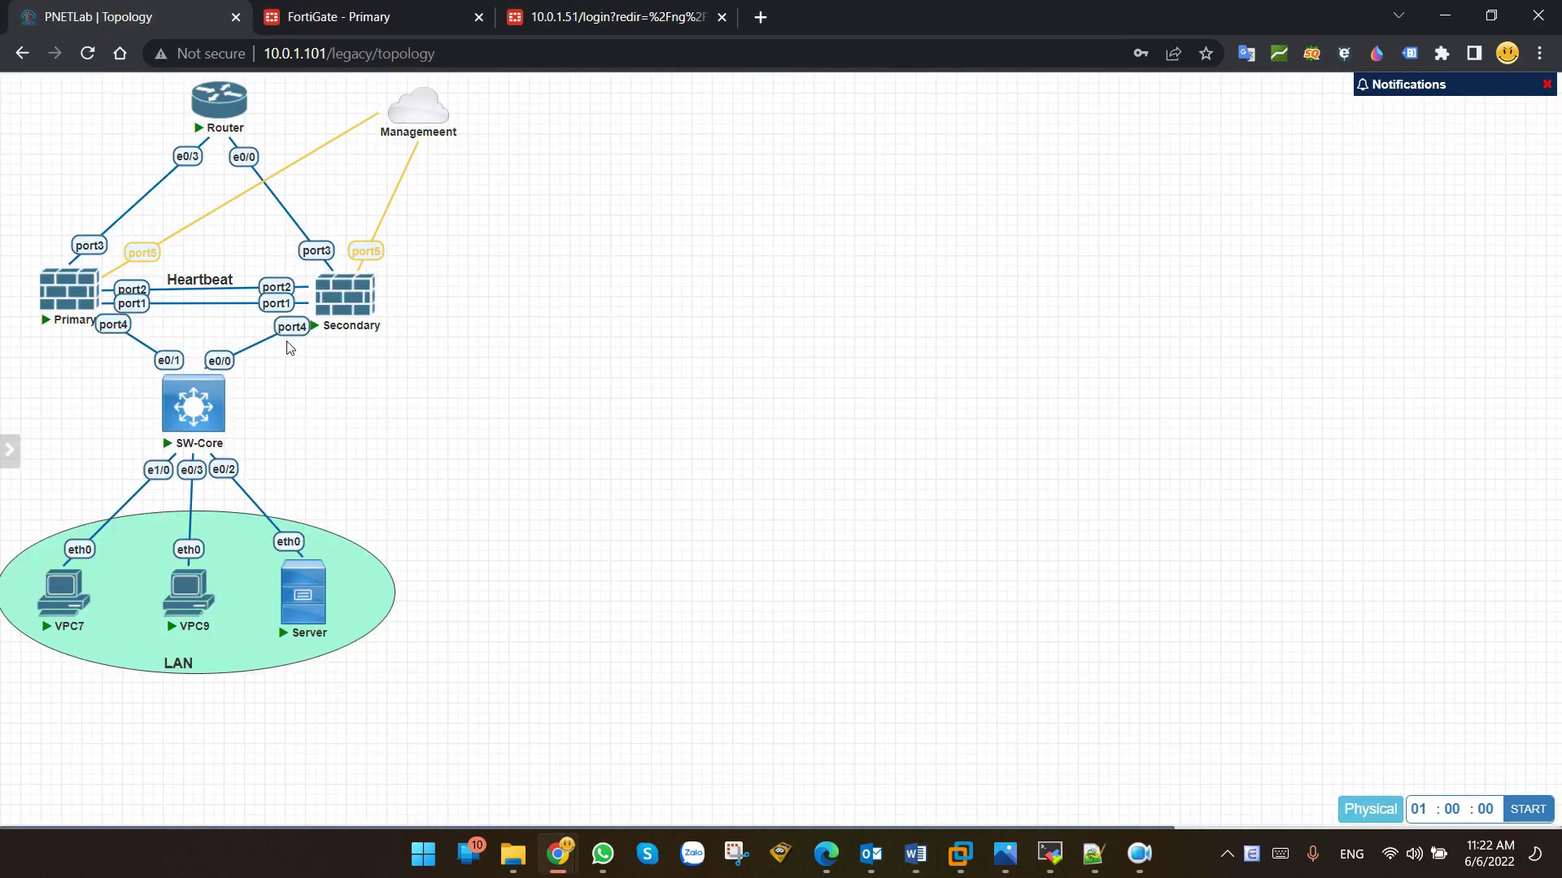
{"action": "right_click", "coordinate": [126, 337]}
{"action": "left_click", "coordinate": [169, 483]}
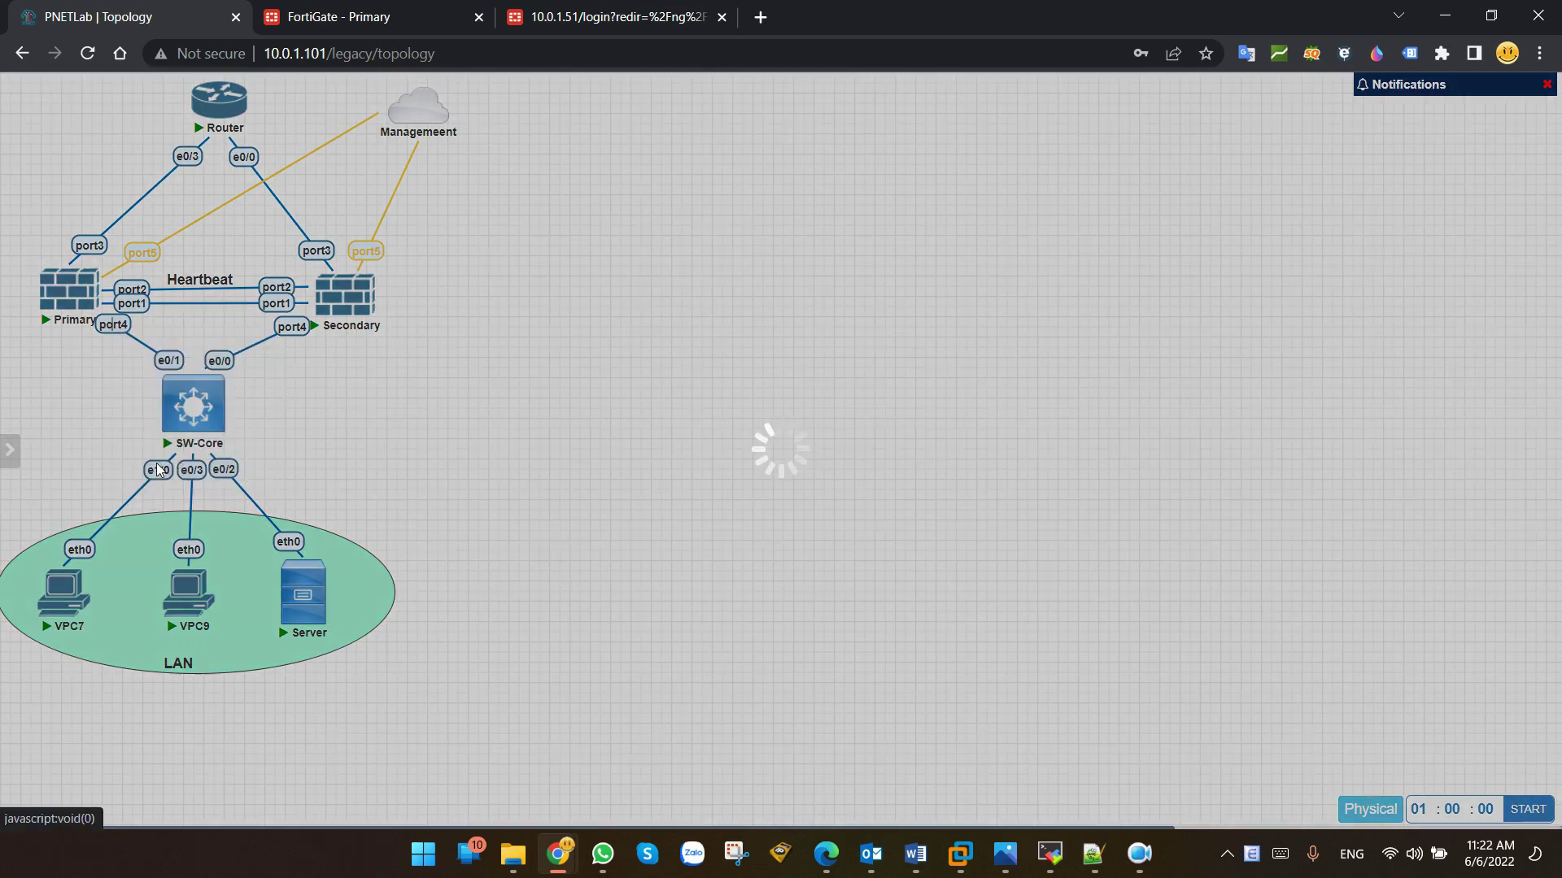
{"action": "left_click", "coordinate": [338, 17]}
{"action": "left_click", "coordinate": [166, 457]}
{"action": "left_click", "coordinate": [308, 274]}
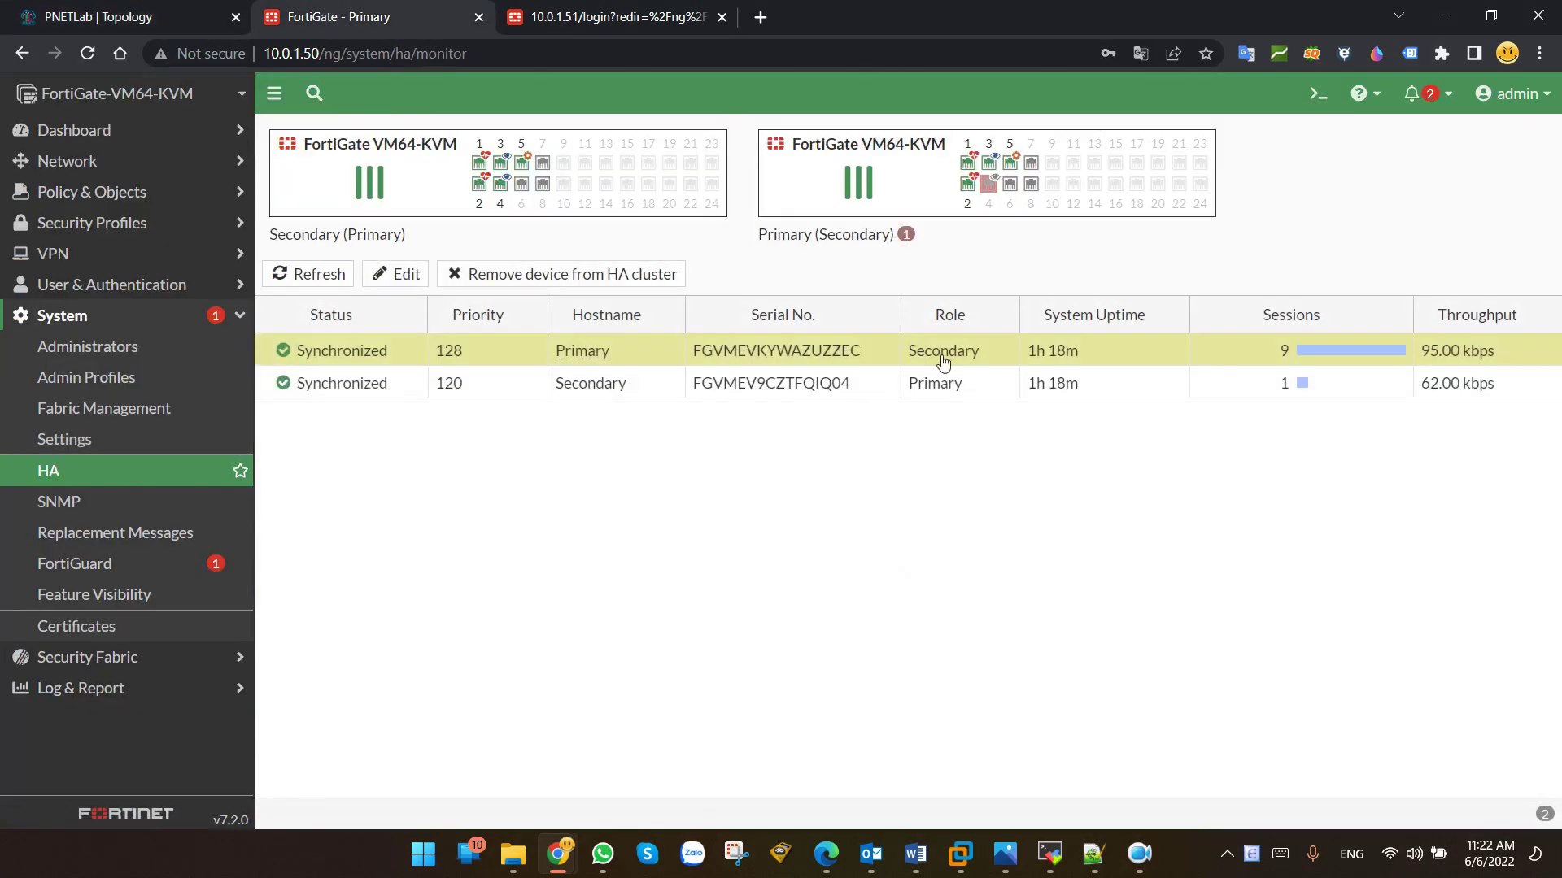
Step: Enable HA override in the CLI with 'conf system ha', 'set override enable' and 'end'
{"action": "left_click_drag", "start_coordinate": [982, 358], "coordinate": [908, 355]}
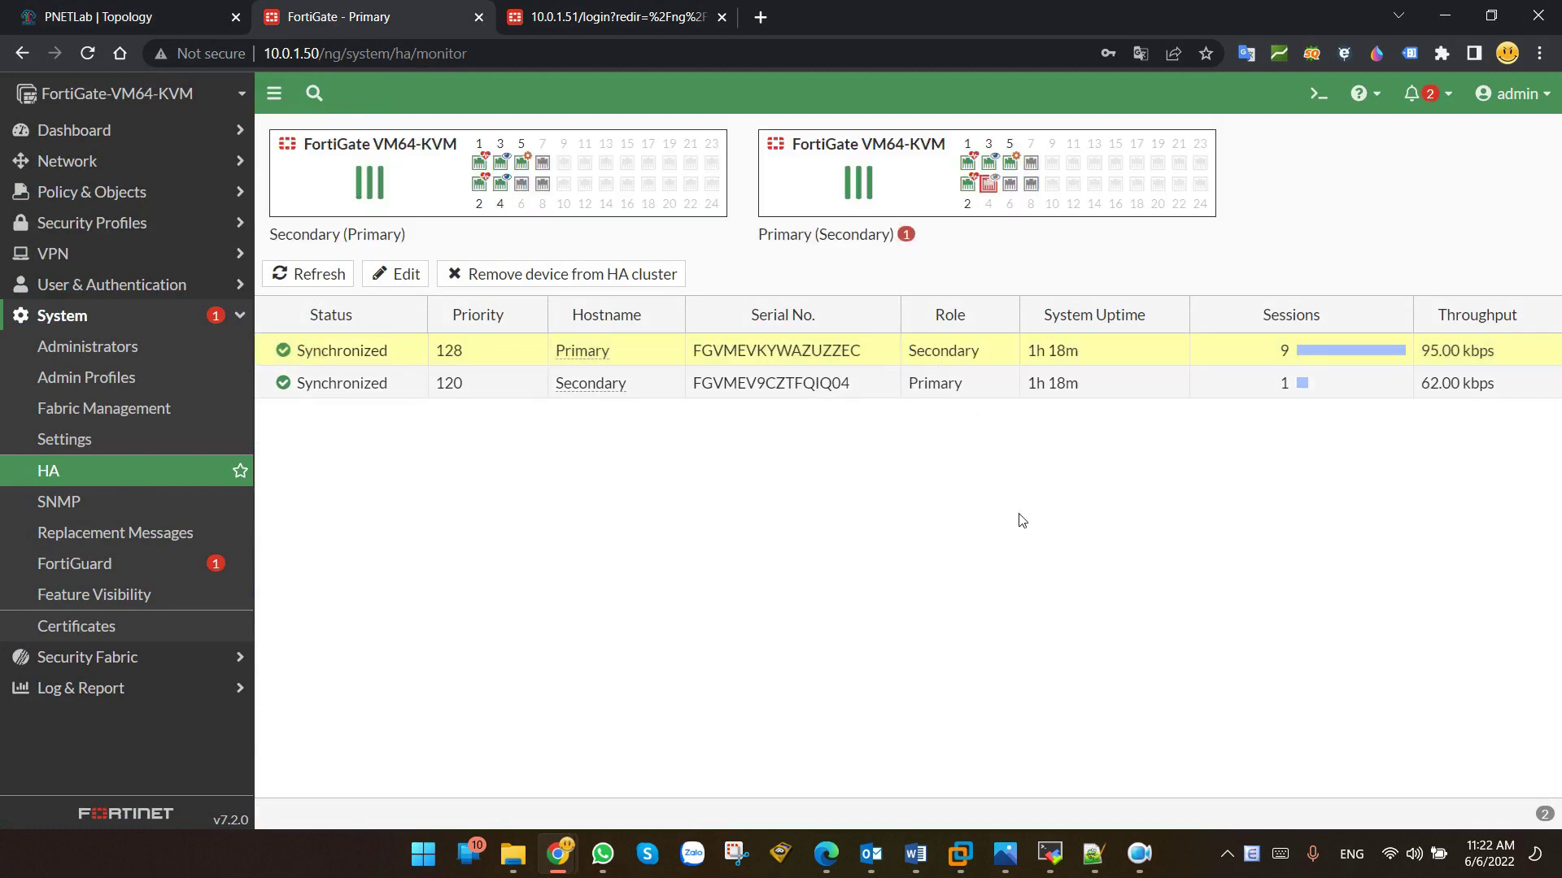
{"action": "left_click", "coordinate": [1315, 96]}
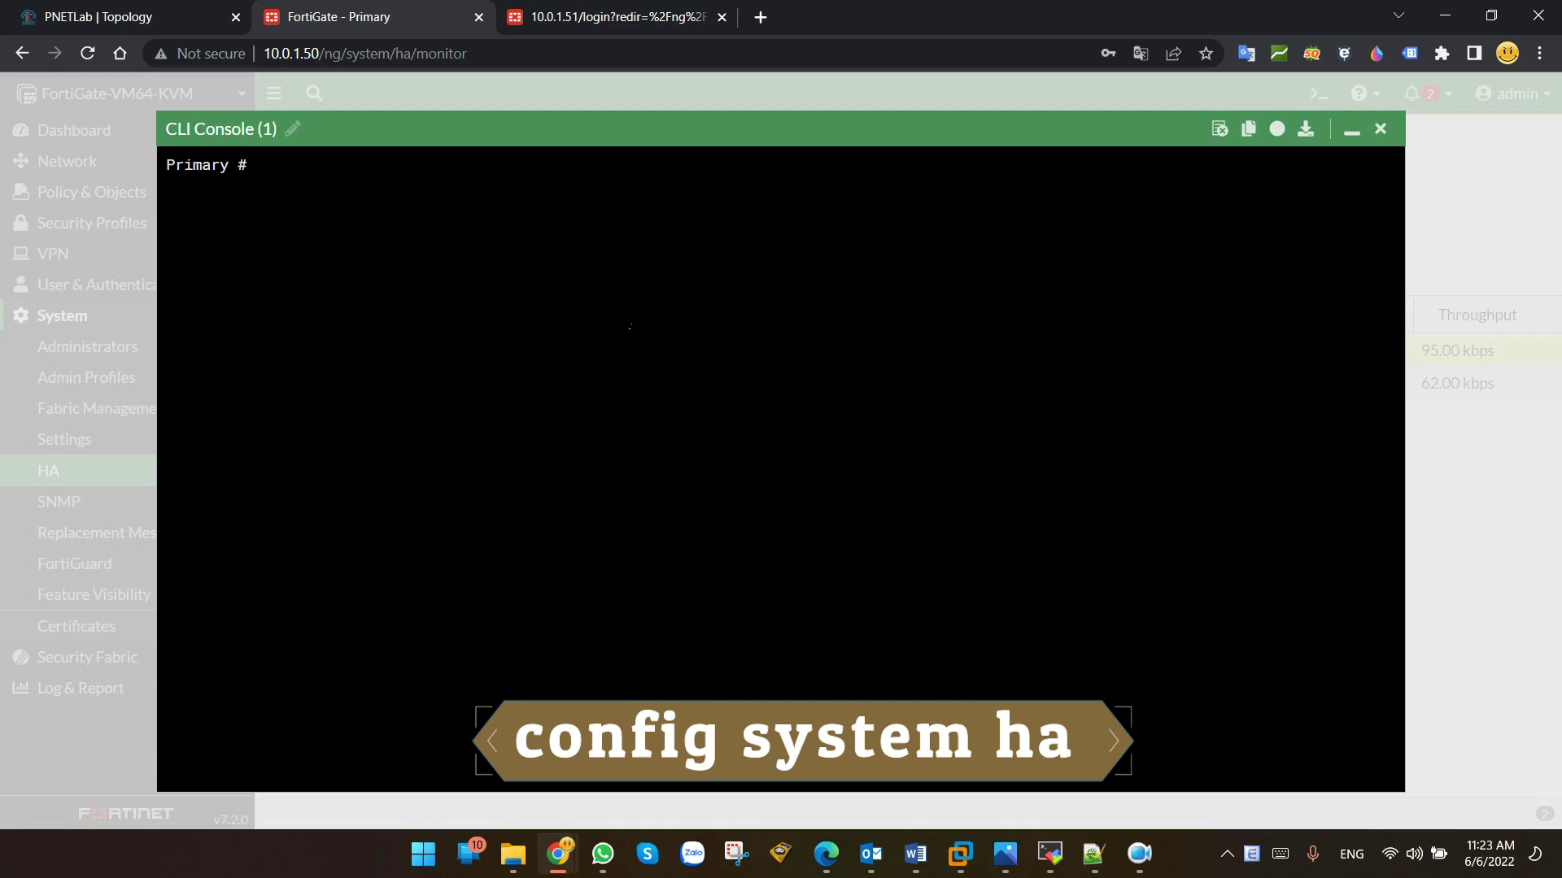
{"action": "type", "text": "conf system ha"}
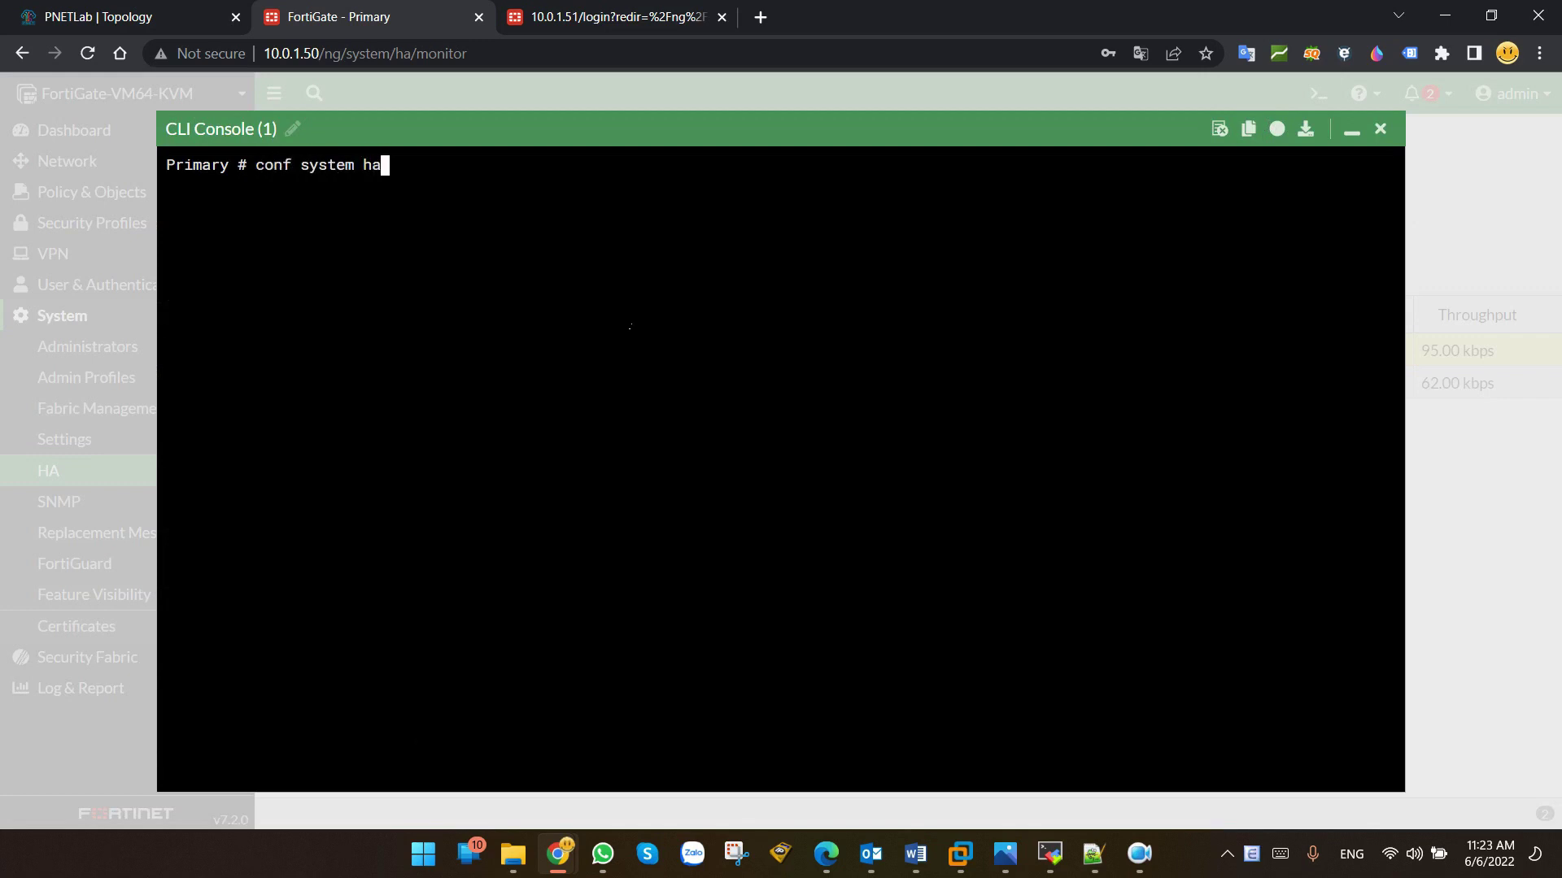
{"action": "key", "text": "Return"}
{"action": "type", "text": "se"}
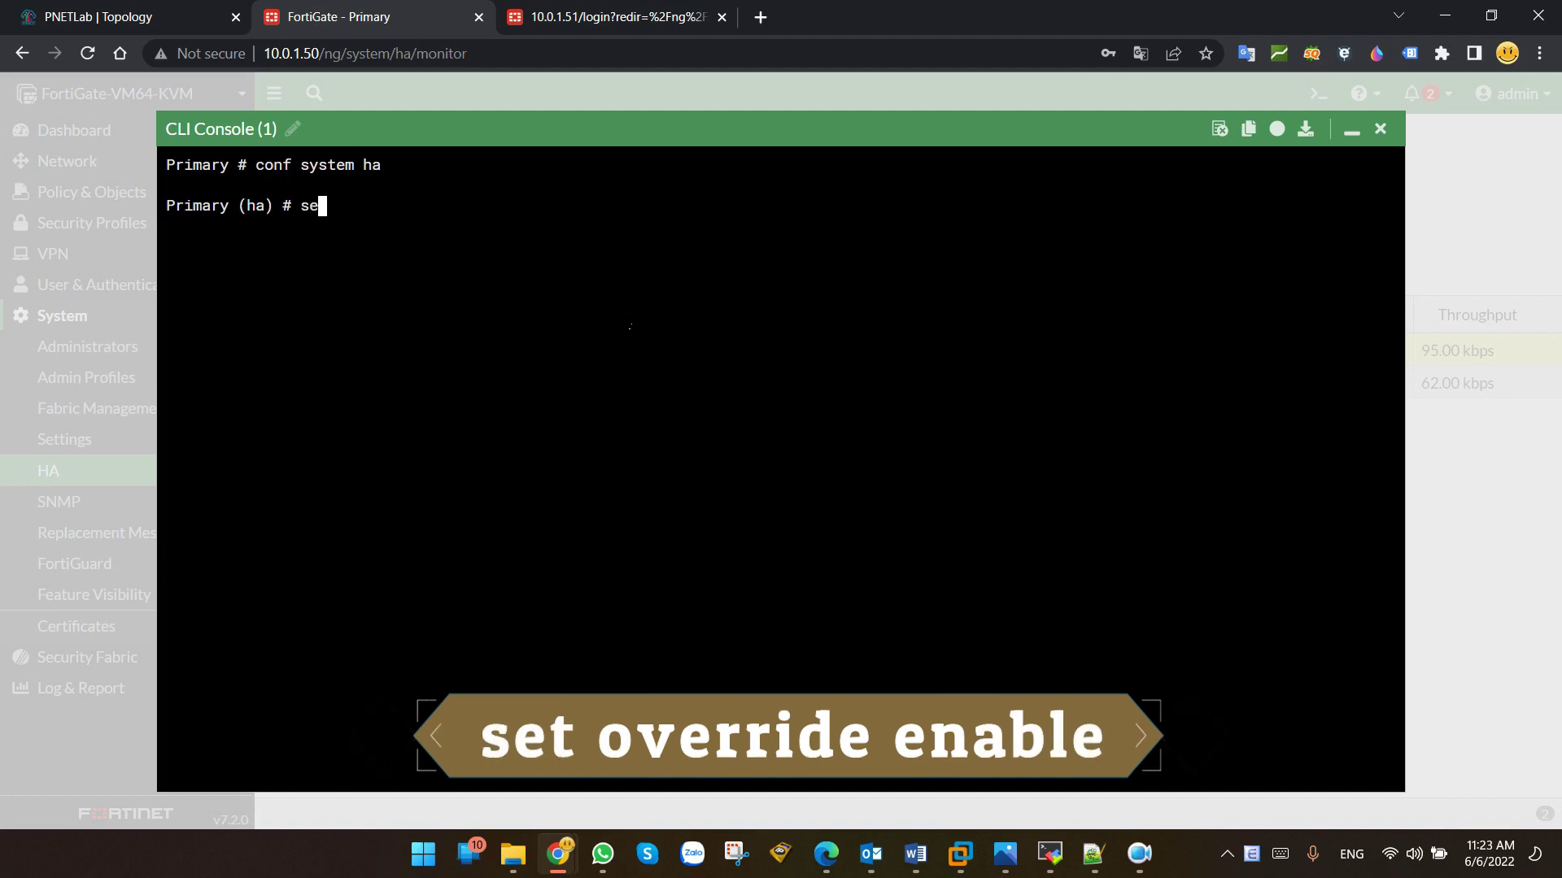
{"action": "type", "text": "t override enable"}
{"action": "key", "text": "Return"}
{"action": "type", "text": "end"}
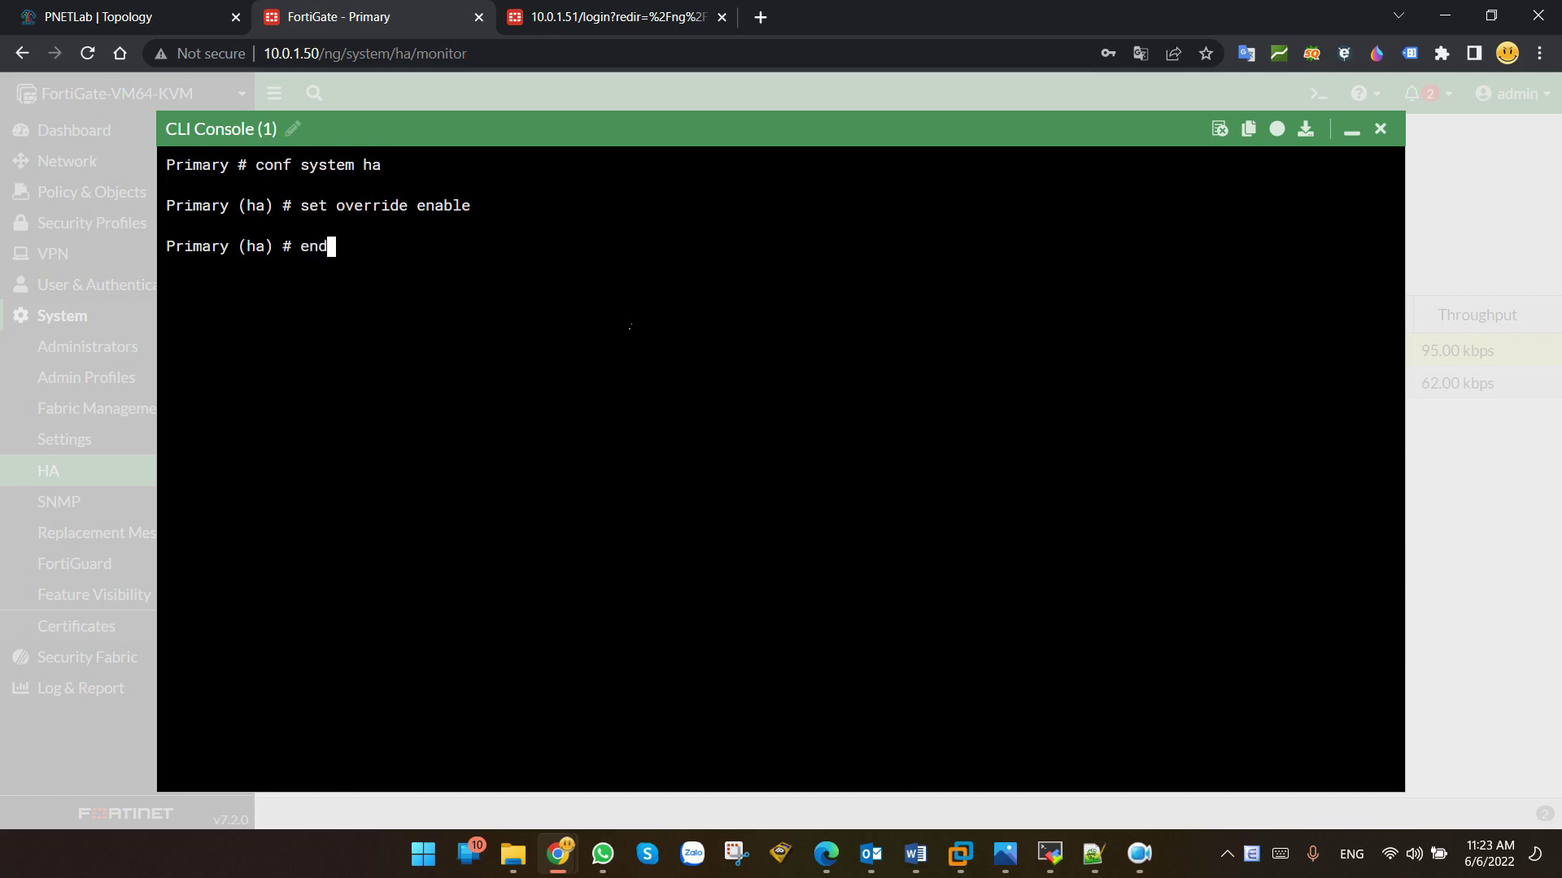
{"action": "key", "text": "Return"}
{"action": "left_click", "coordinate": [1380, 128]}
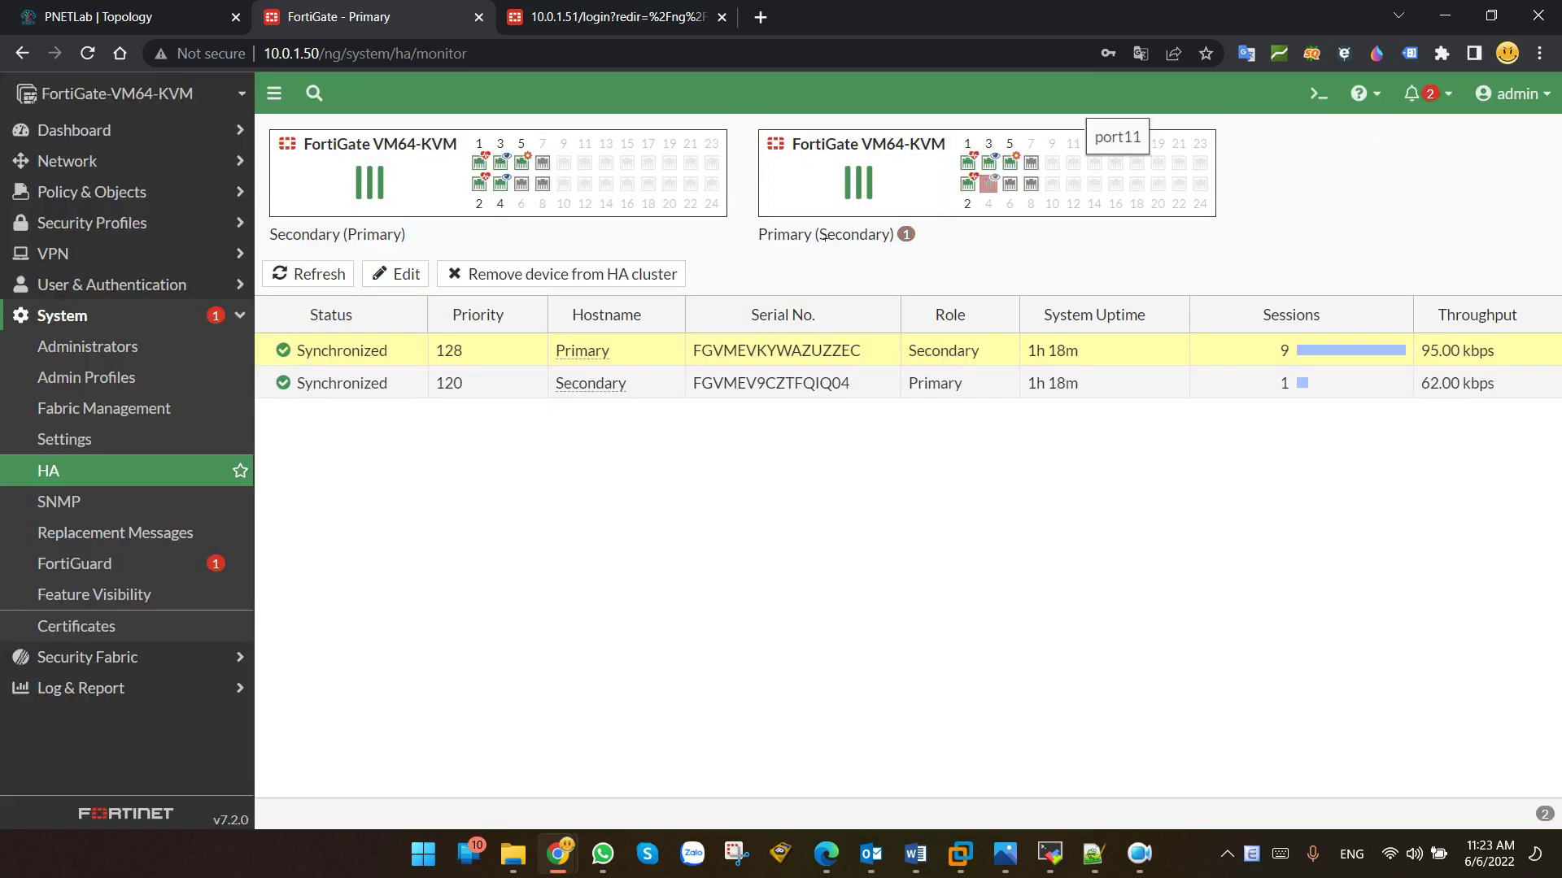
{"action": "left_click", "coordinate": [61, 470]}
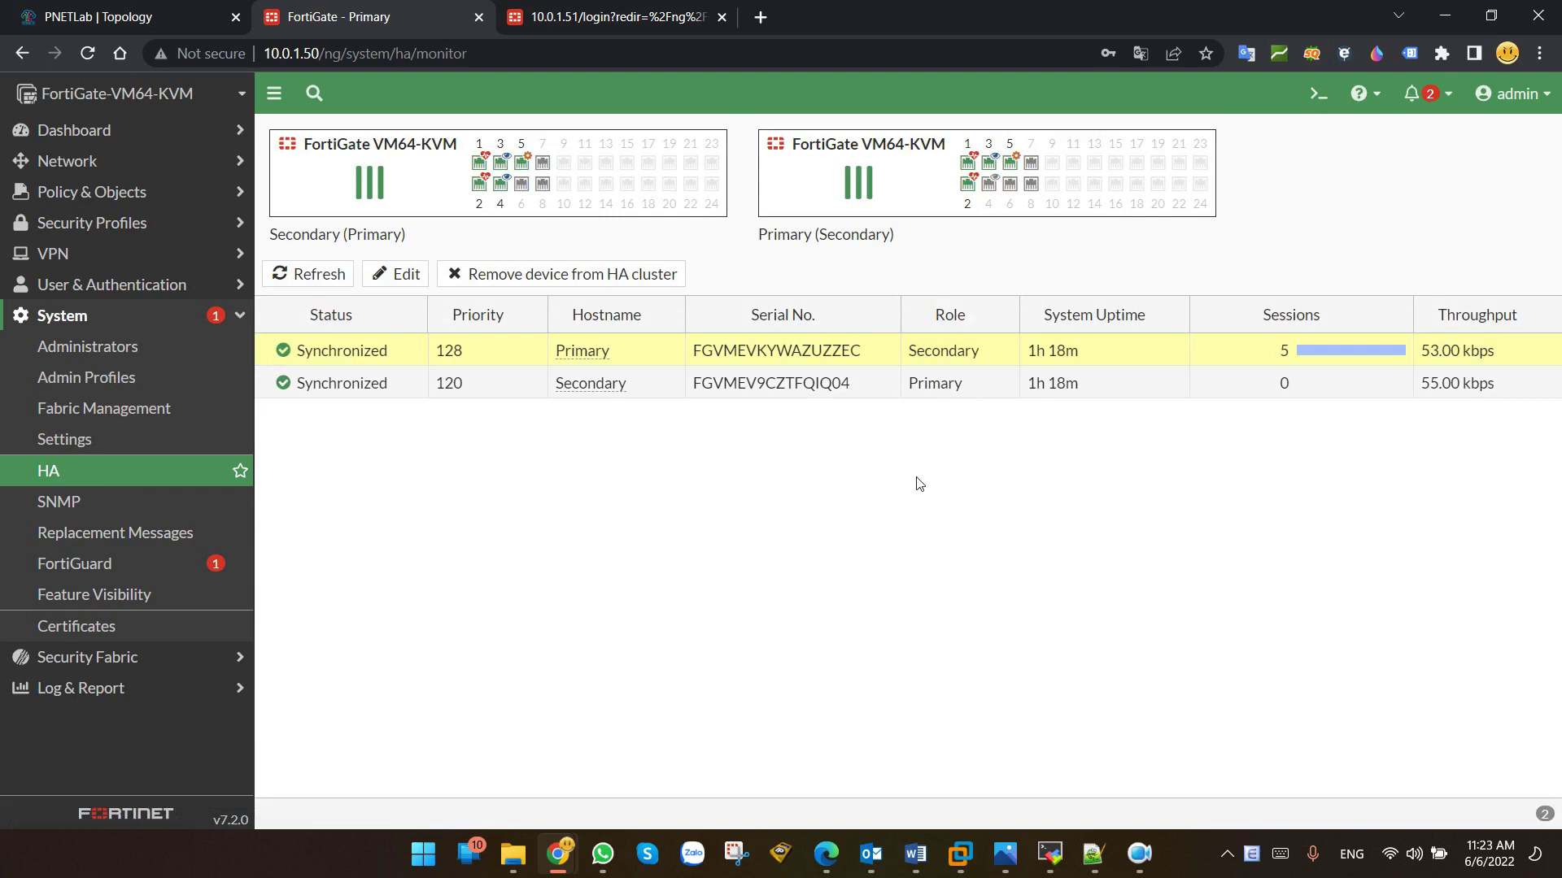
Step: Re-create and save the SW-Core to Primary port4 link in PNETLab
{"action": "left_click", "coordinate": [152, 11]}
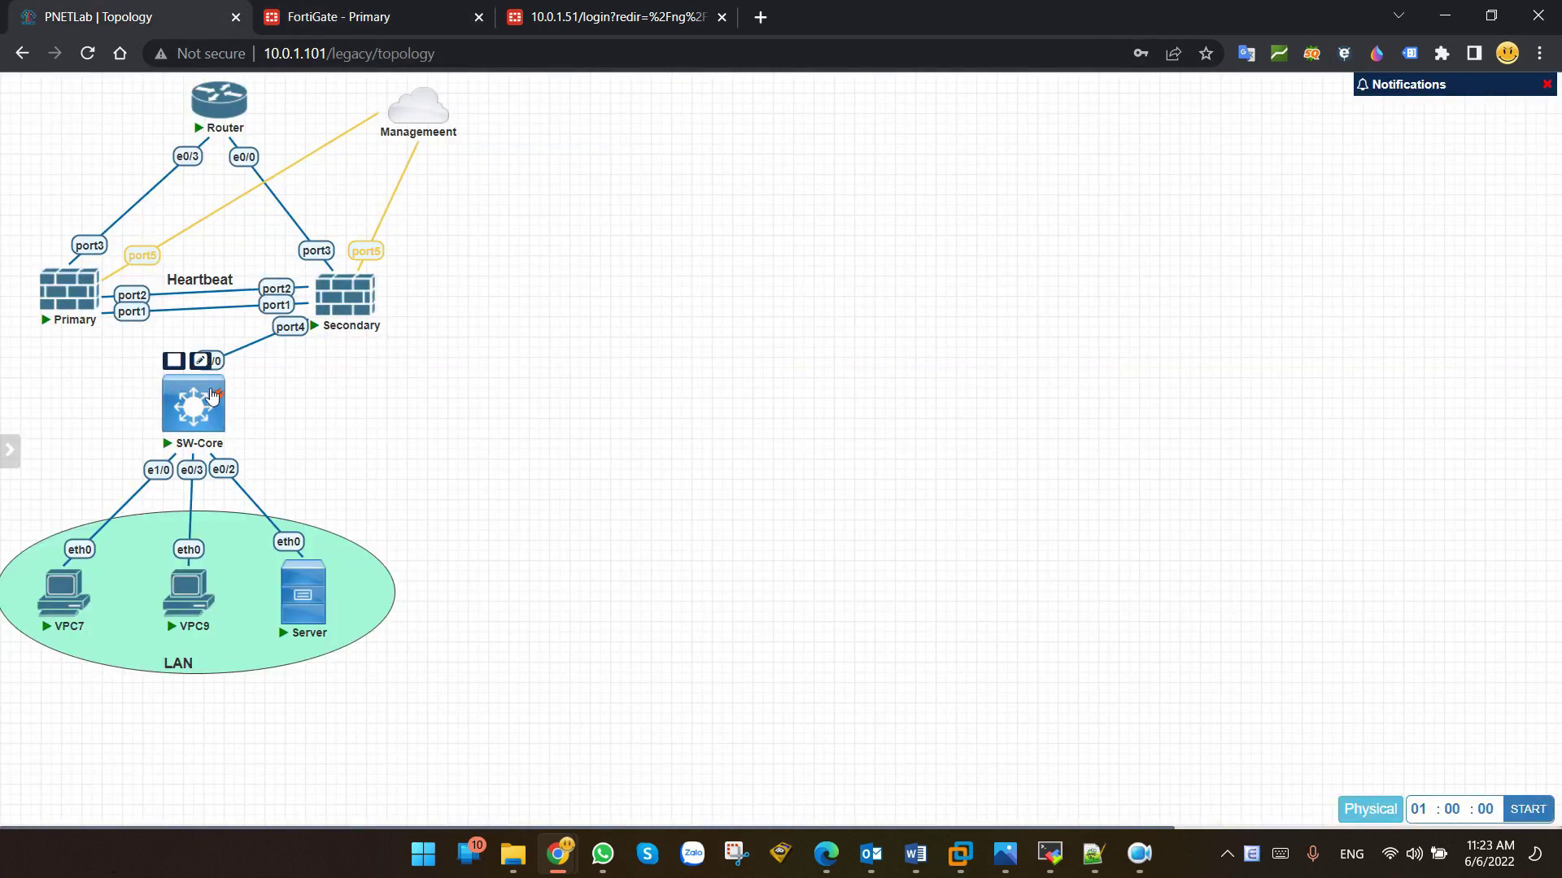
{"action": "left_click_drag", "start_coordinate": [223, 398], "coordinate": [69, 293]}
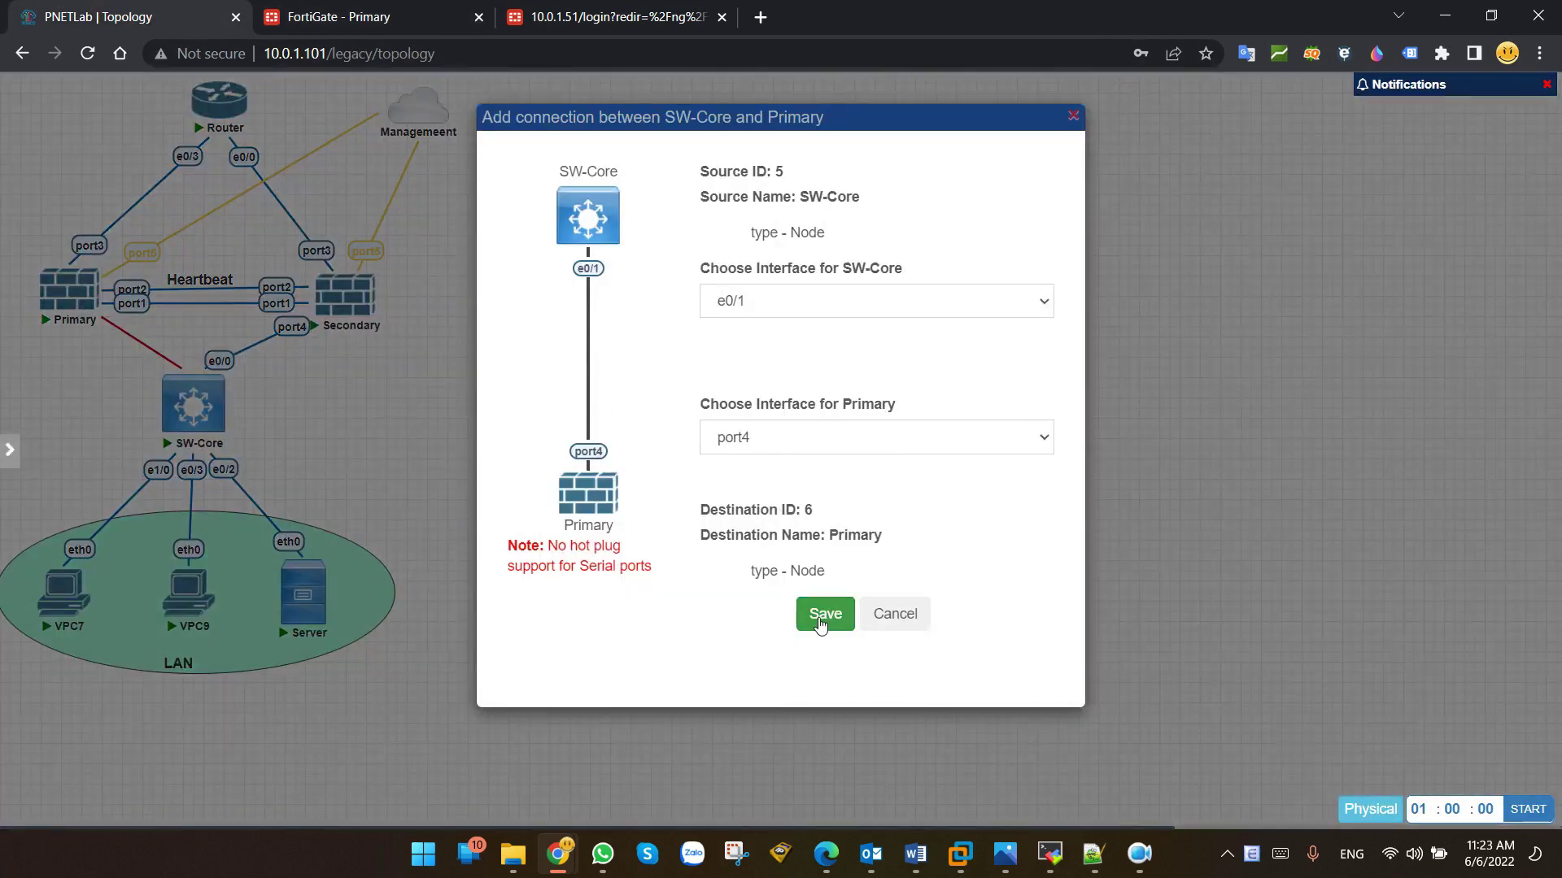
{"action": "left_click", "coordinate": [801, 612]}
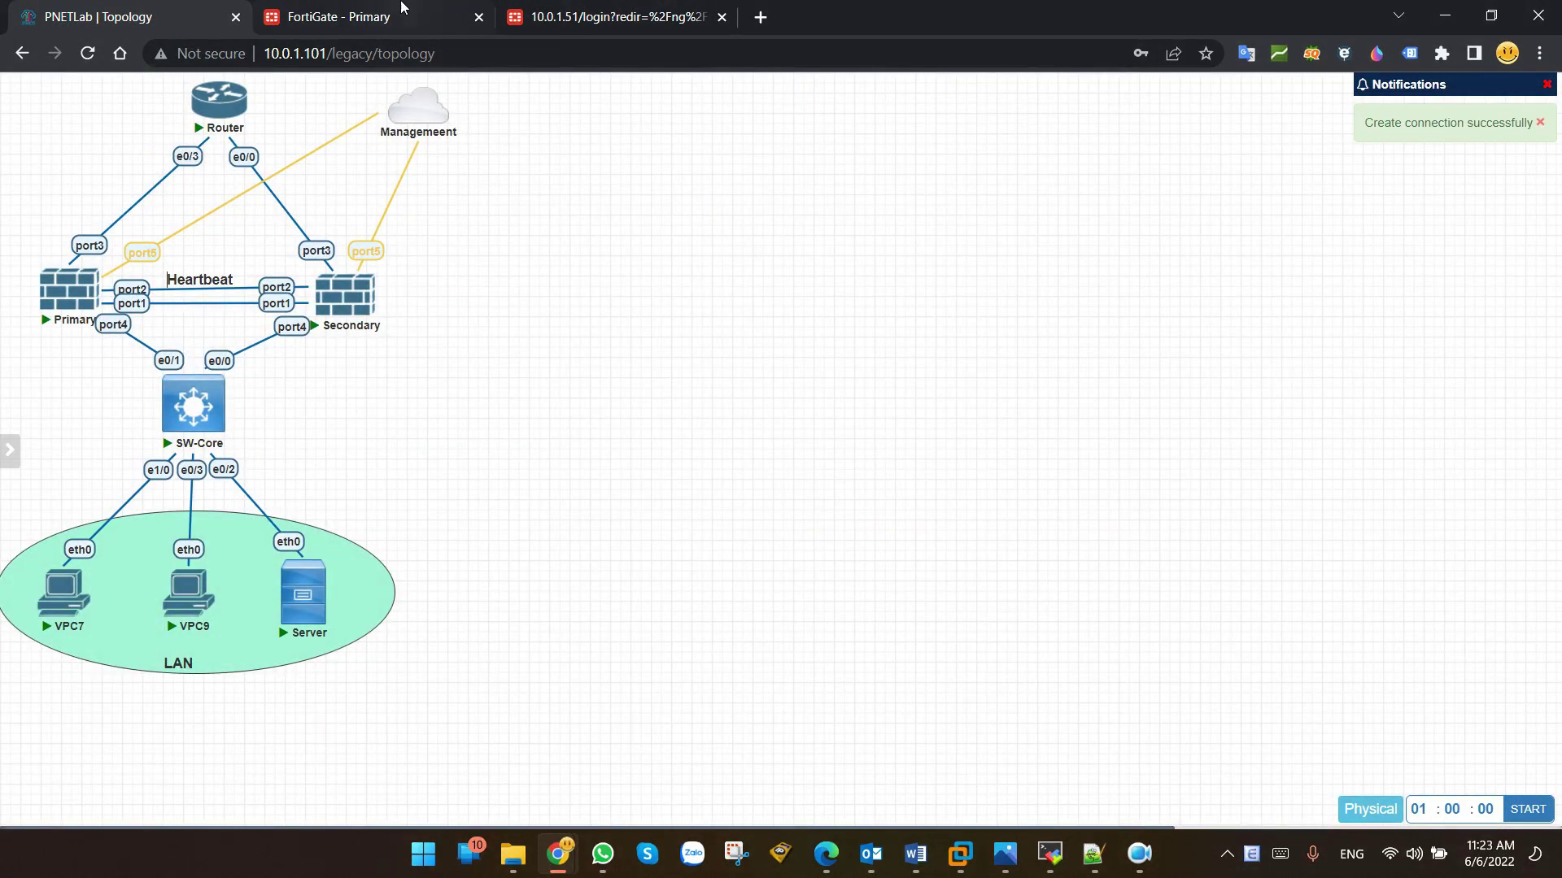
{"action": "left_click", "coordinate": [394, 12]}
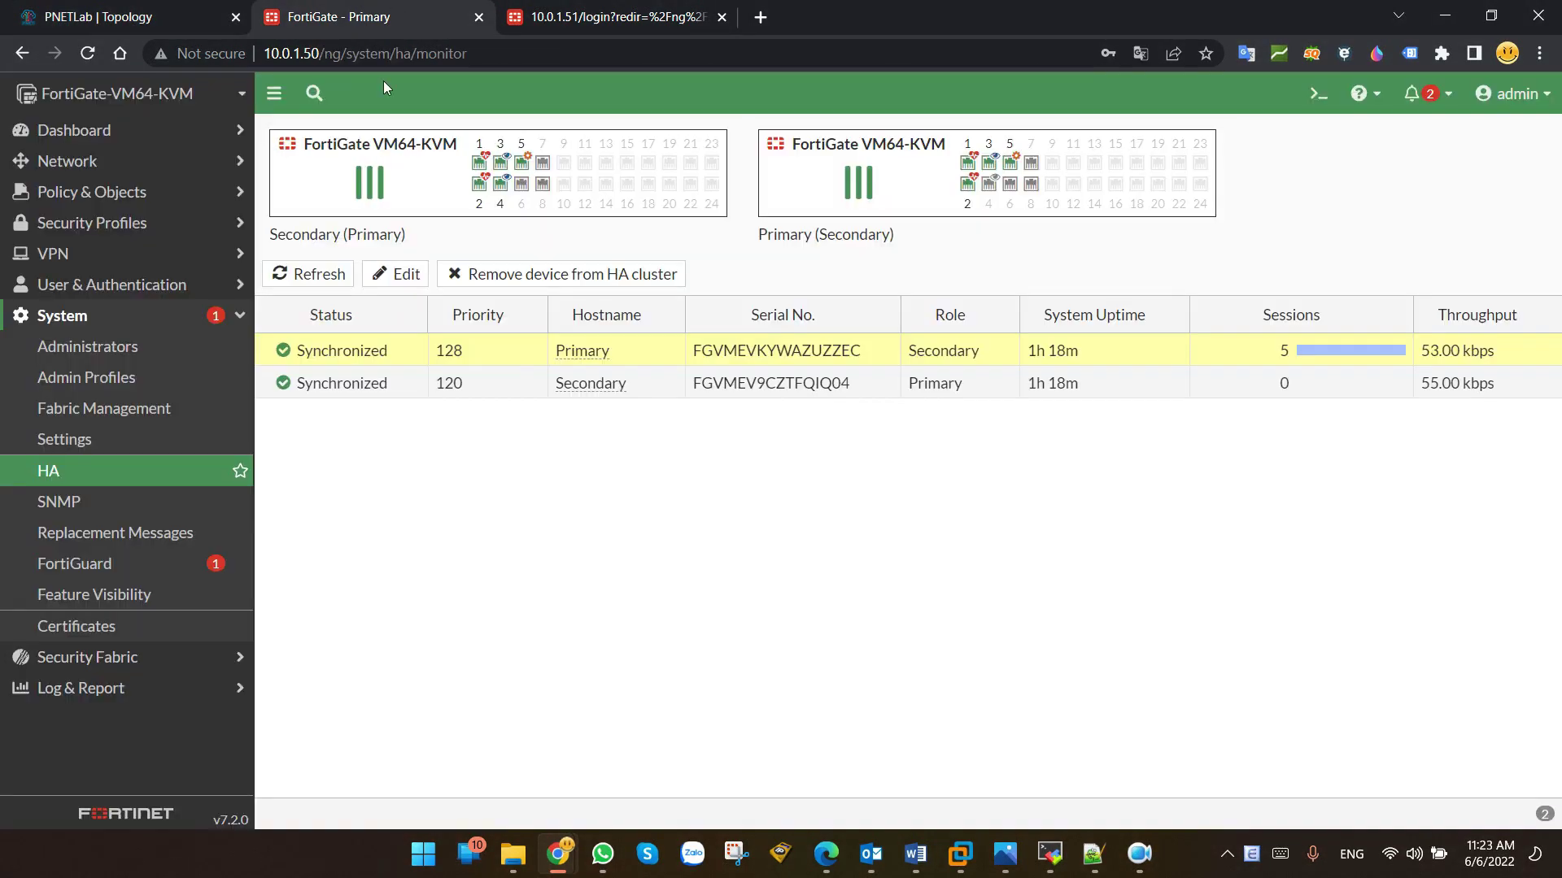
Step: Confirm the Primary hostname is back in the Primary role at priority 128
{"action": "left_click_drag", "start_coordinate": [606, 366], "coordinate": [963, 356]}
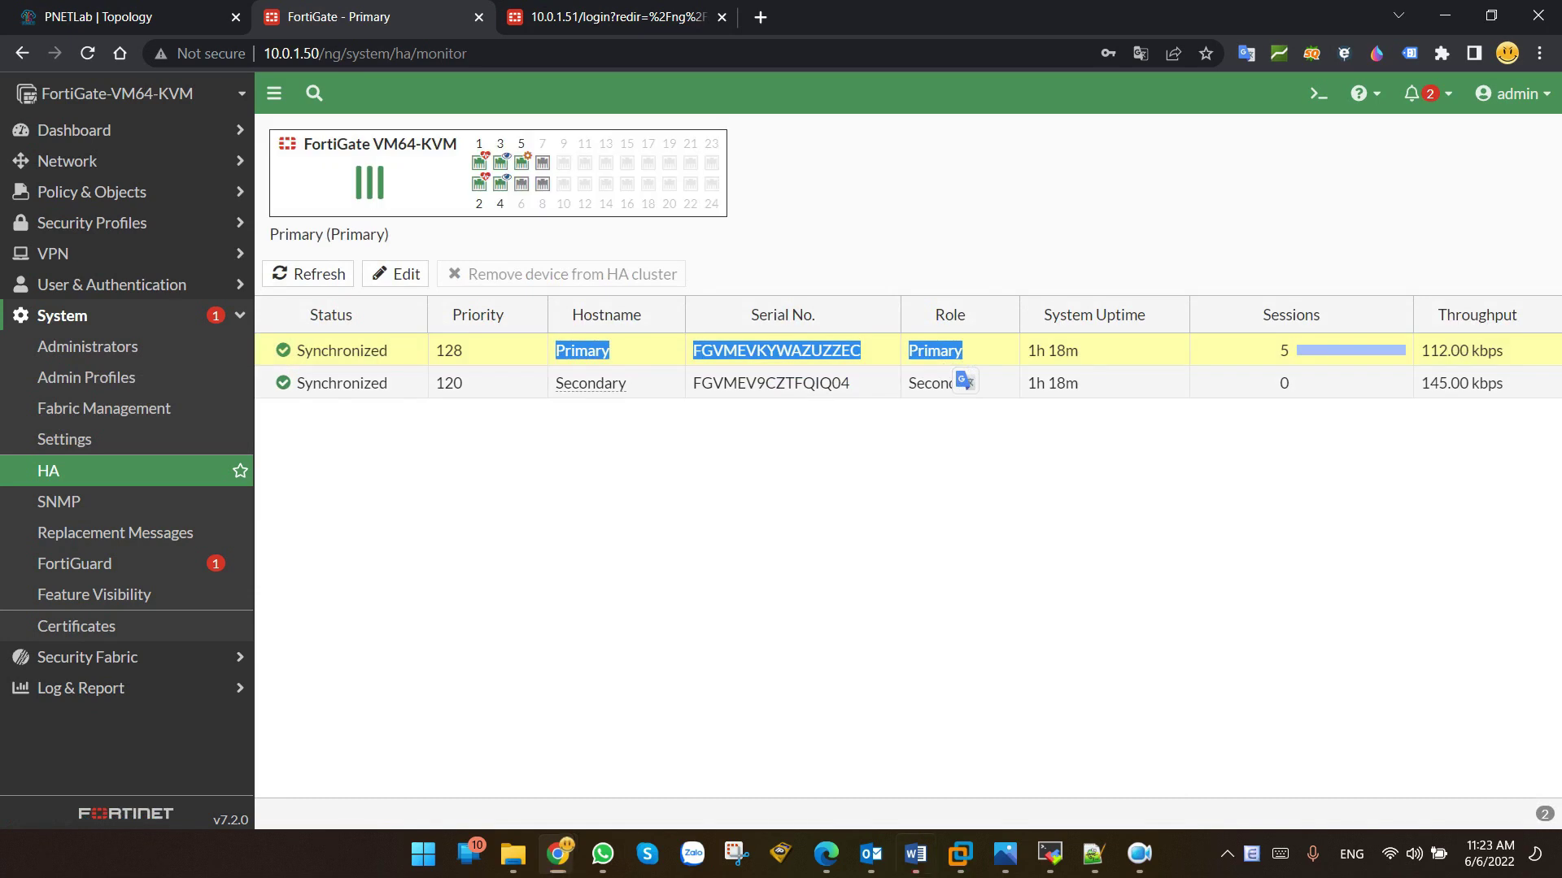
{"action": "key", "text": "alt+Tab"}
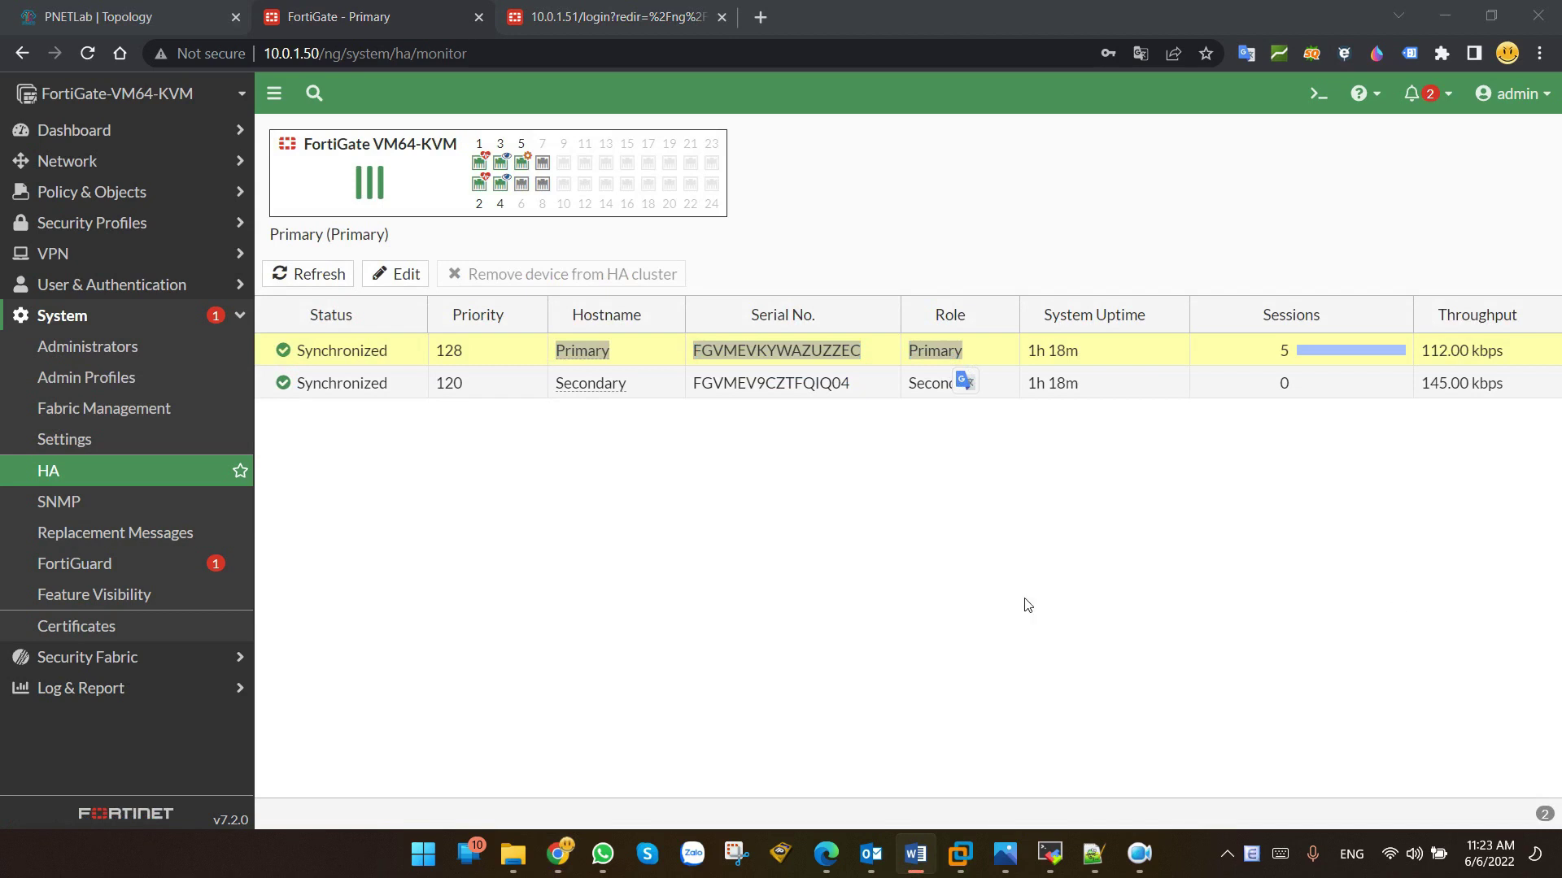
{"action": "key", "text": "alt+Tab"}
{"action": "left_click", "coordinate": [446, 351]}
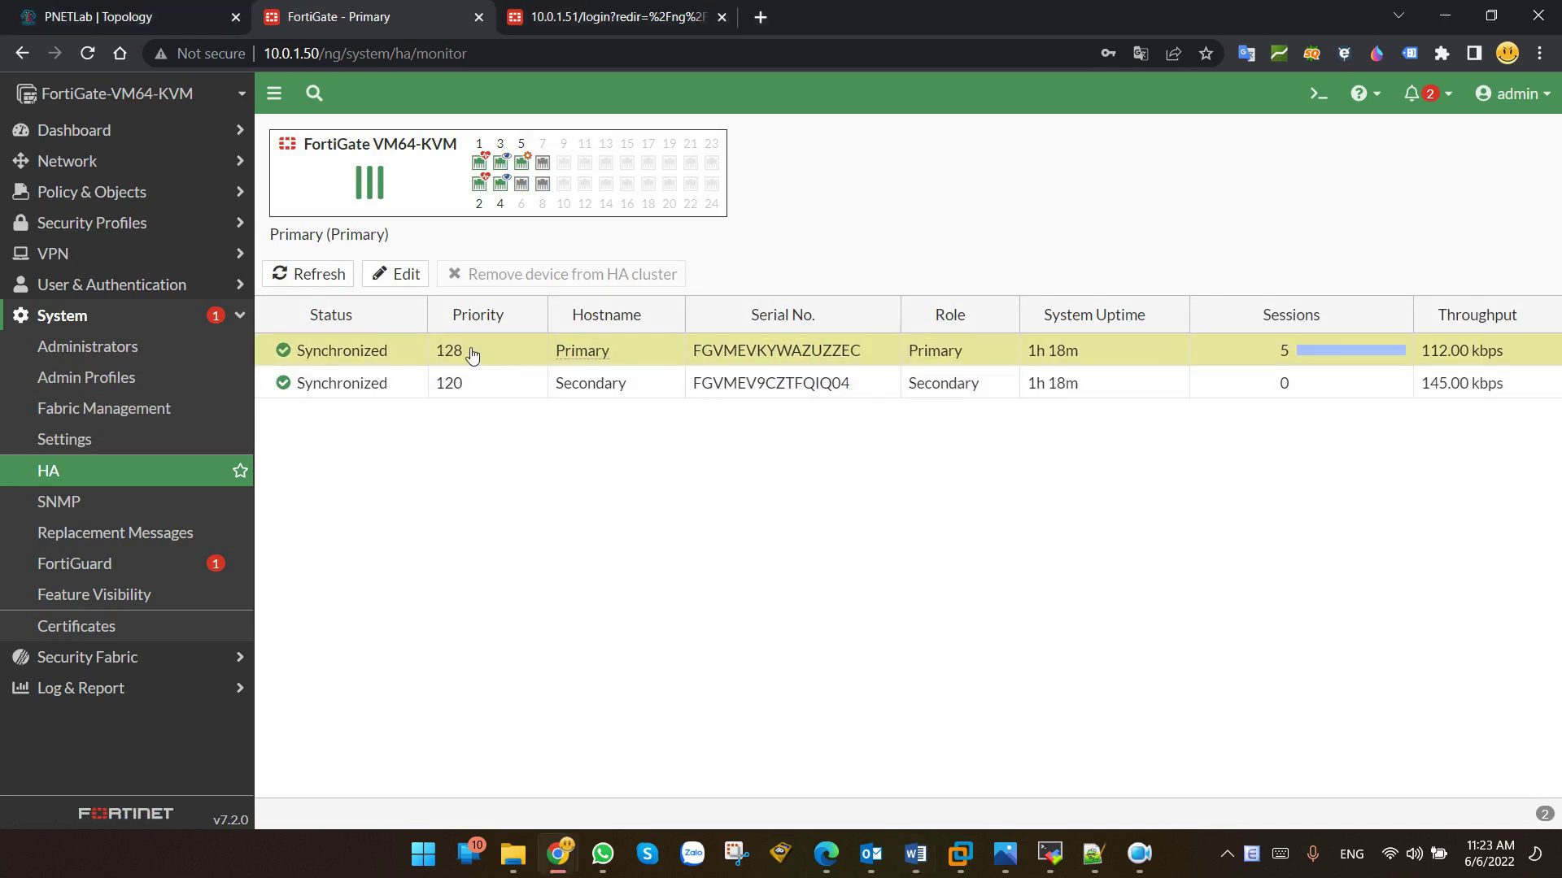
{"action": "double_click", "coordinate": [450, 352]}
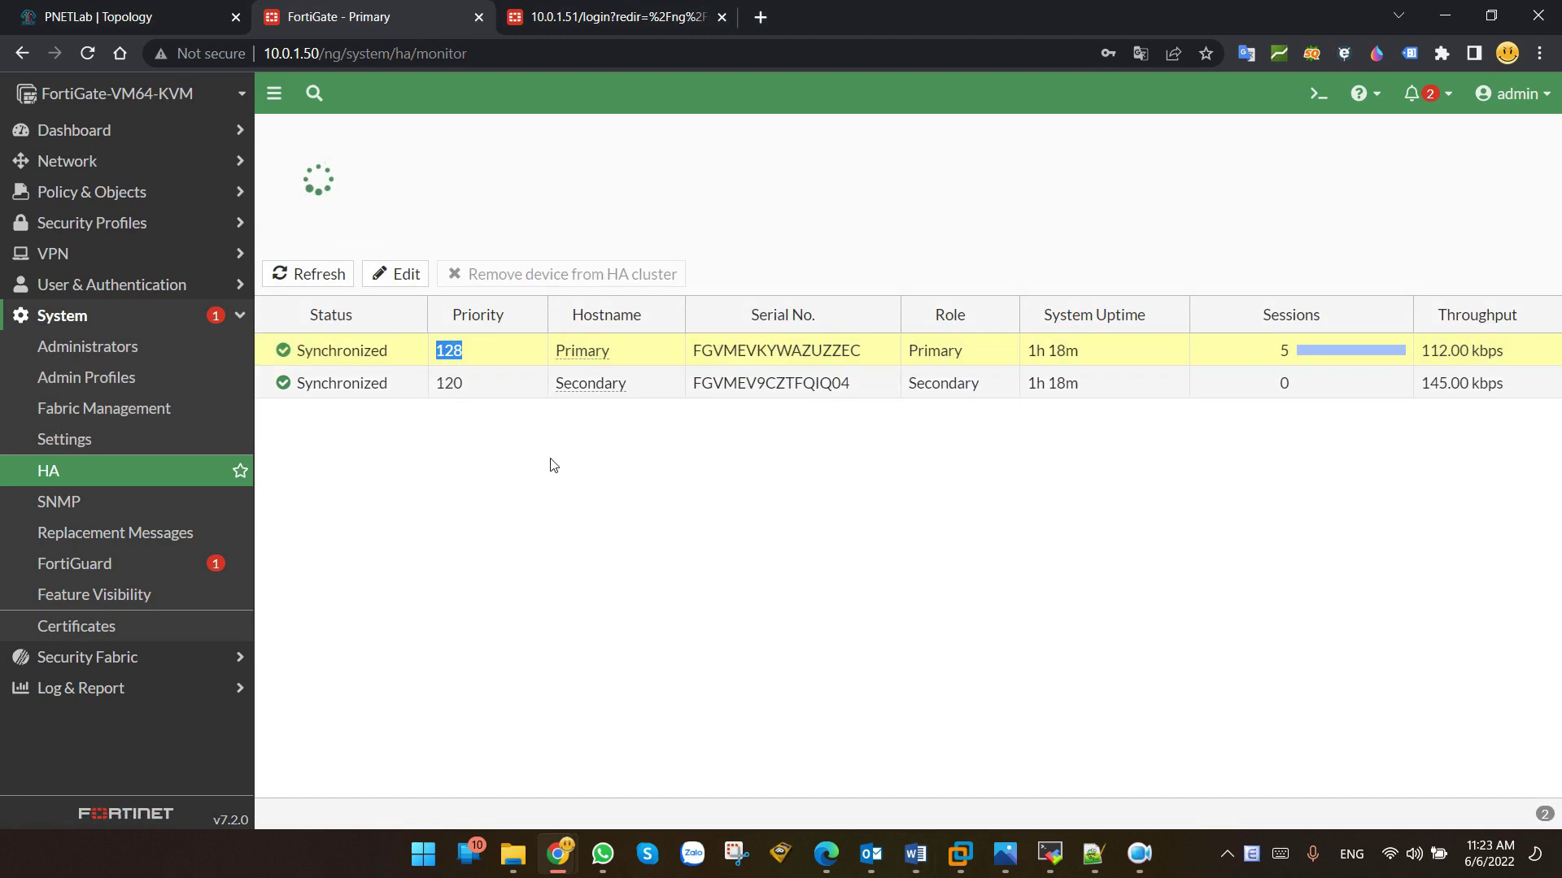
{"action": "left_click", "coordinate": [594, 469]}
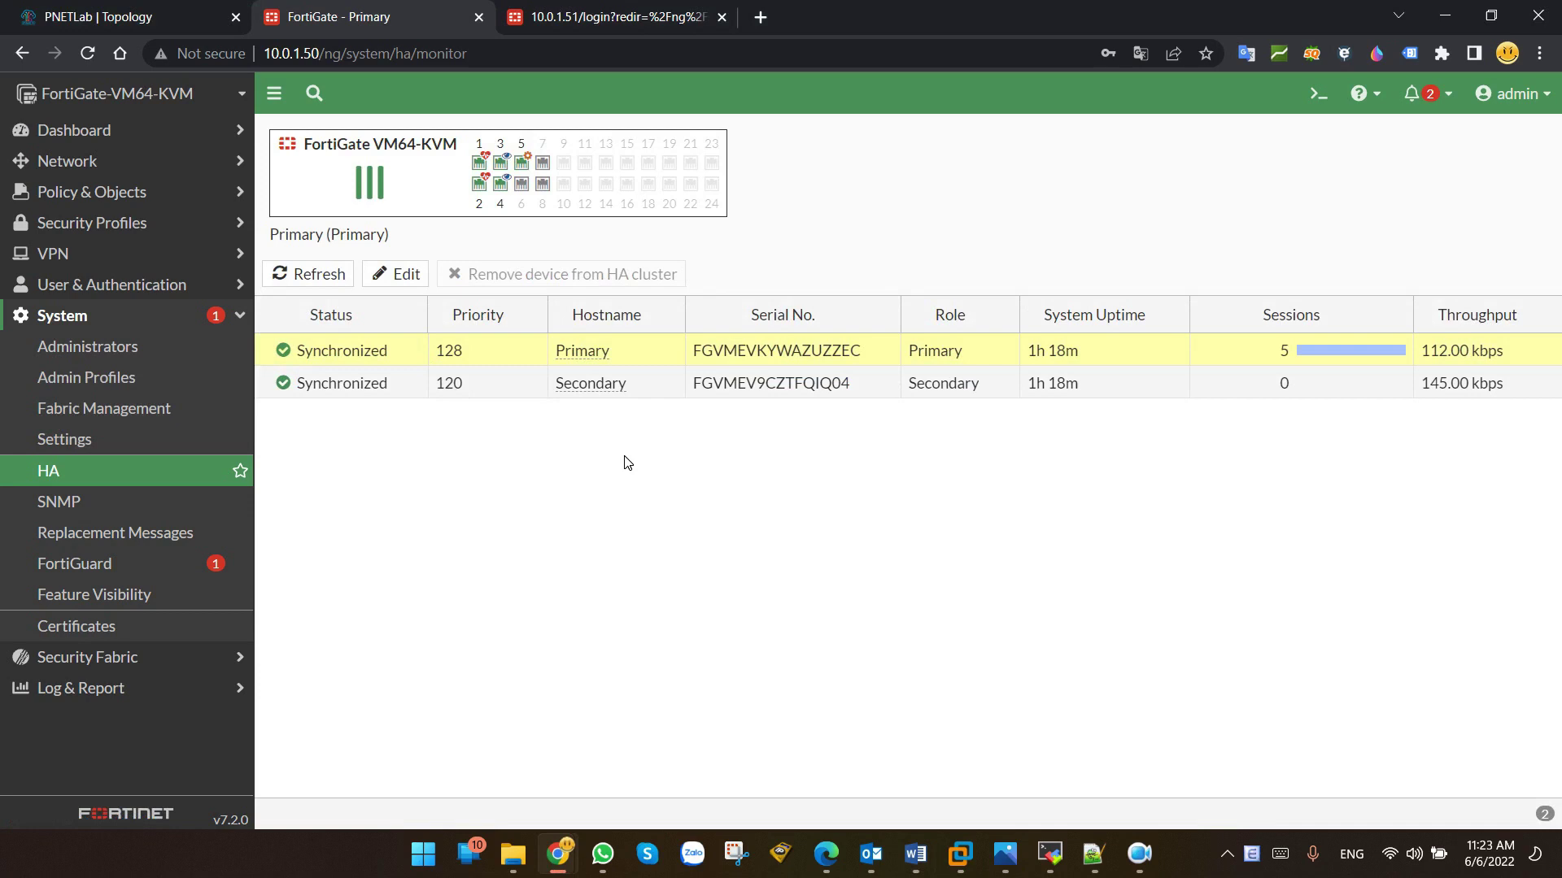
{"action": "key", "text": "alt+Tab"}
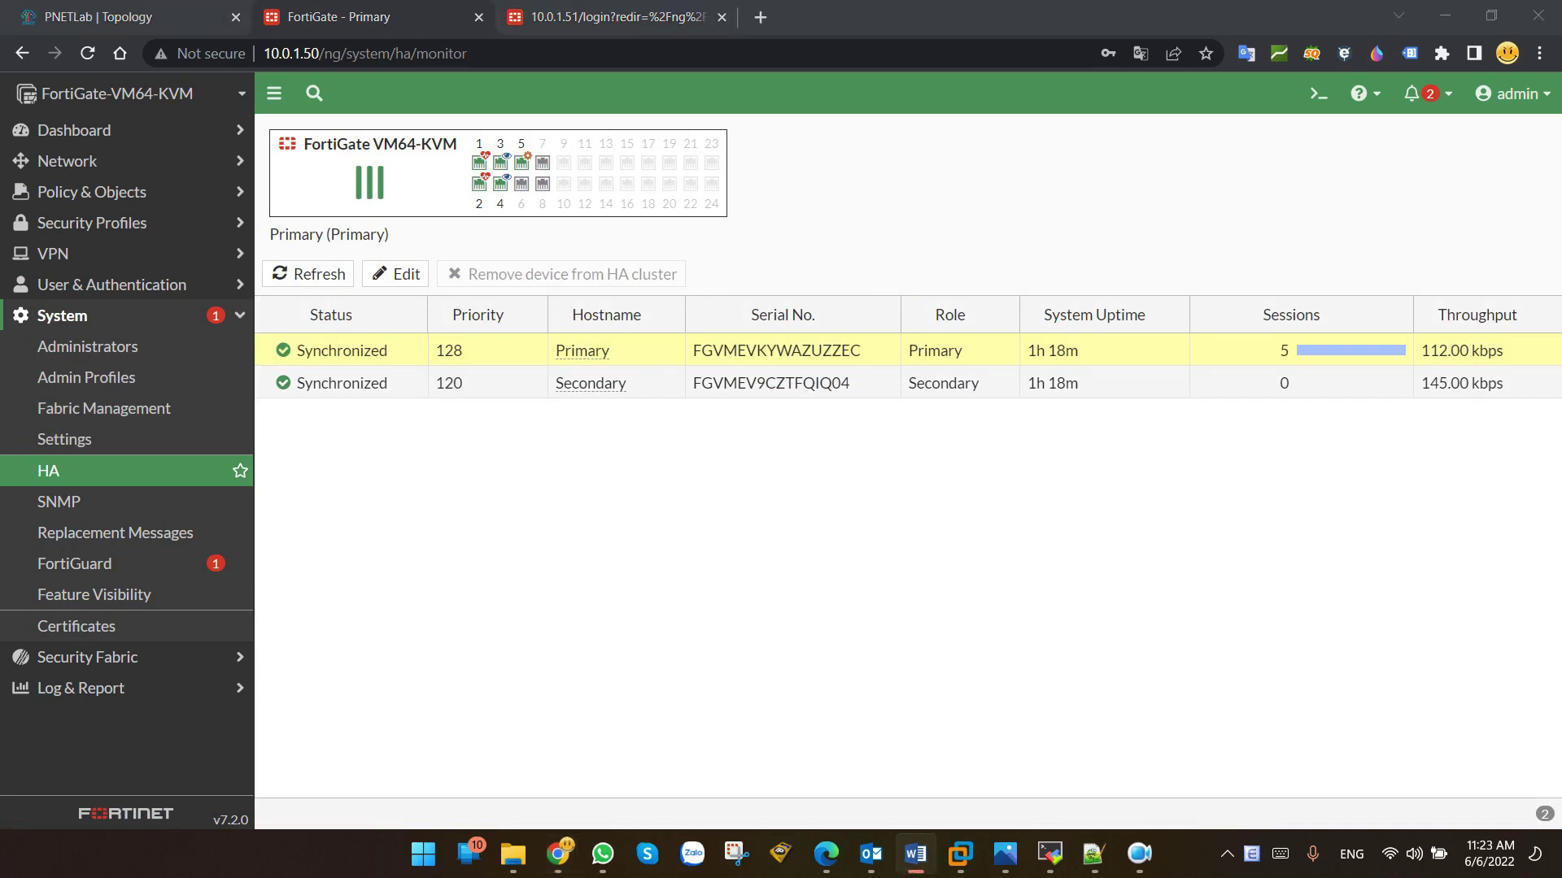